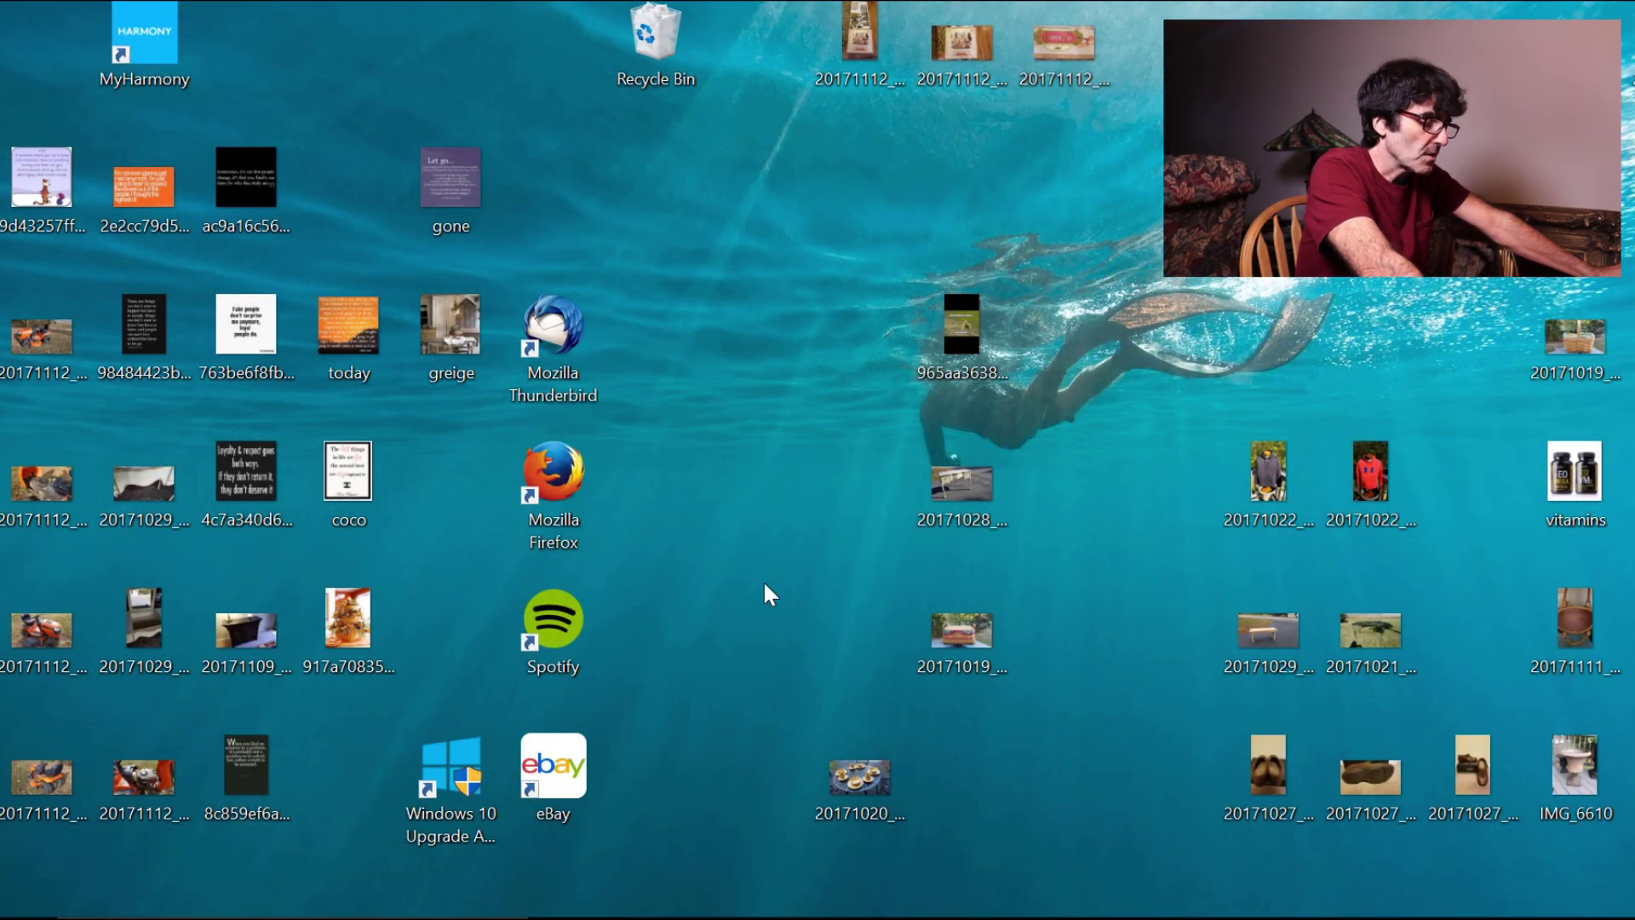
In Firefox, open the download page for Harmony 200, 300 and 350 remotes
{"action": "mouse_move", "coordinate": [630, 917]}
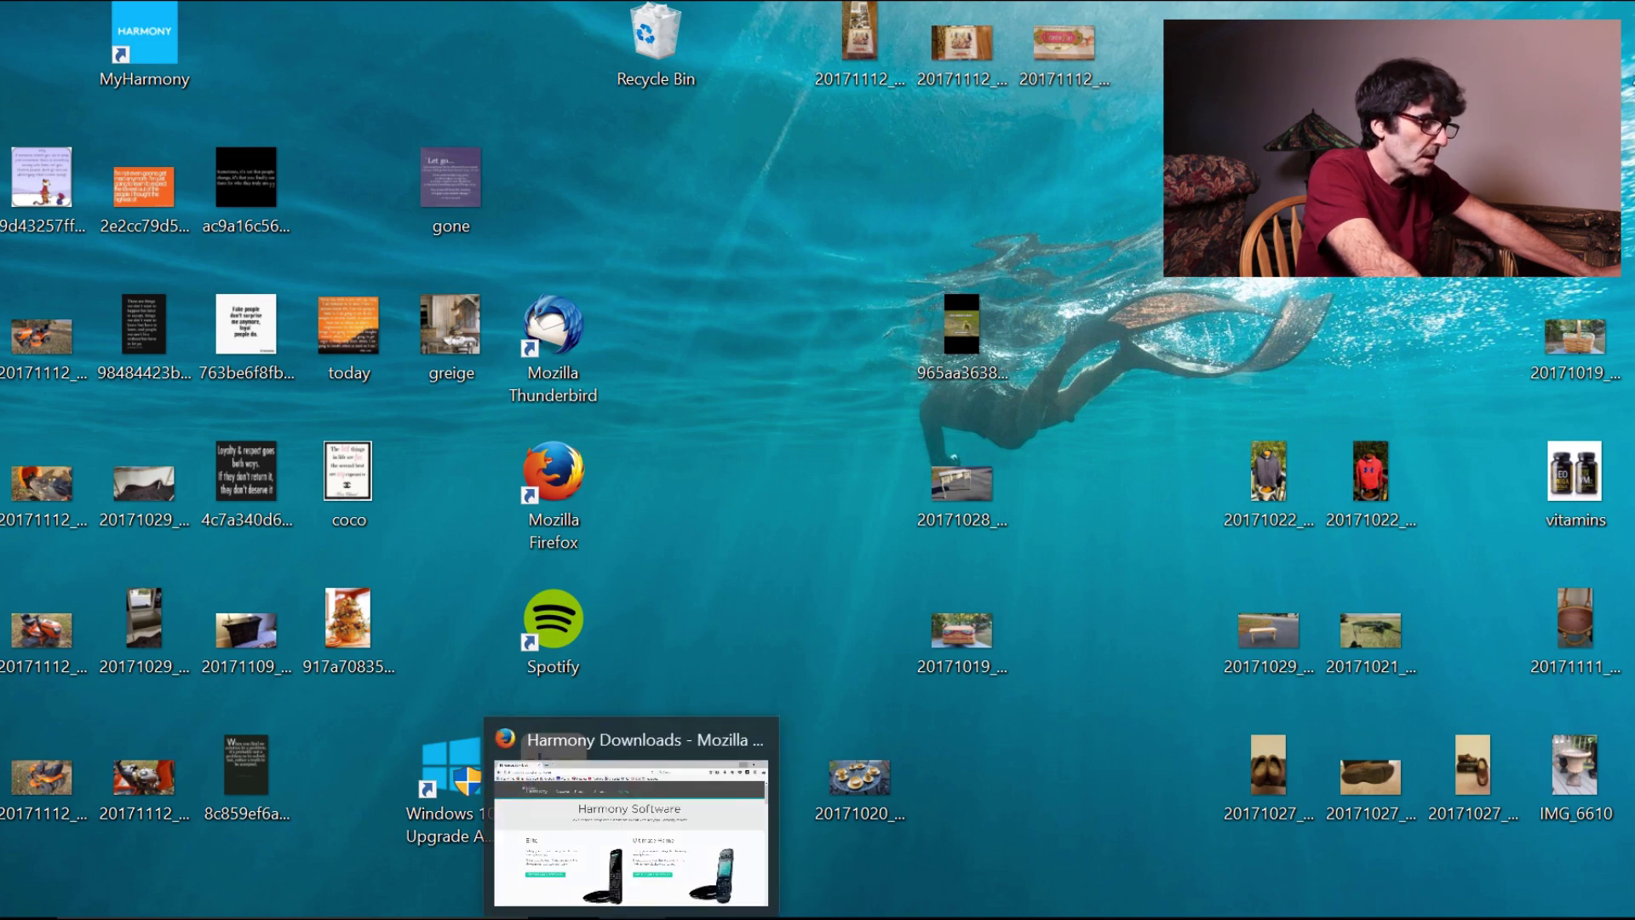
{"action": "left_click", "coordinate": [631, 817]}
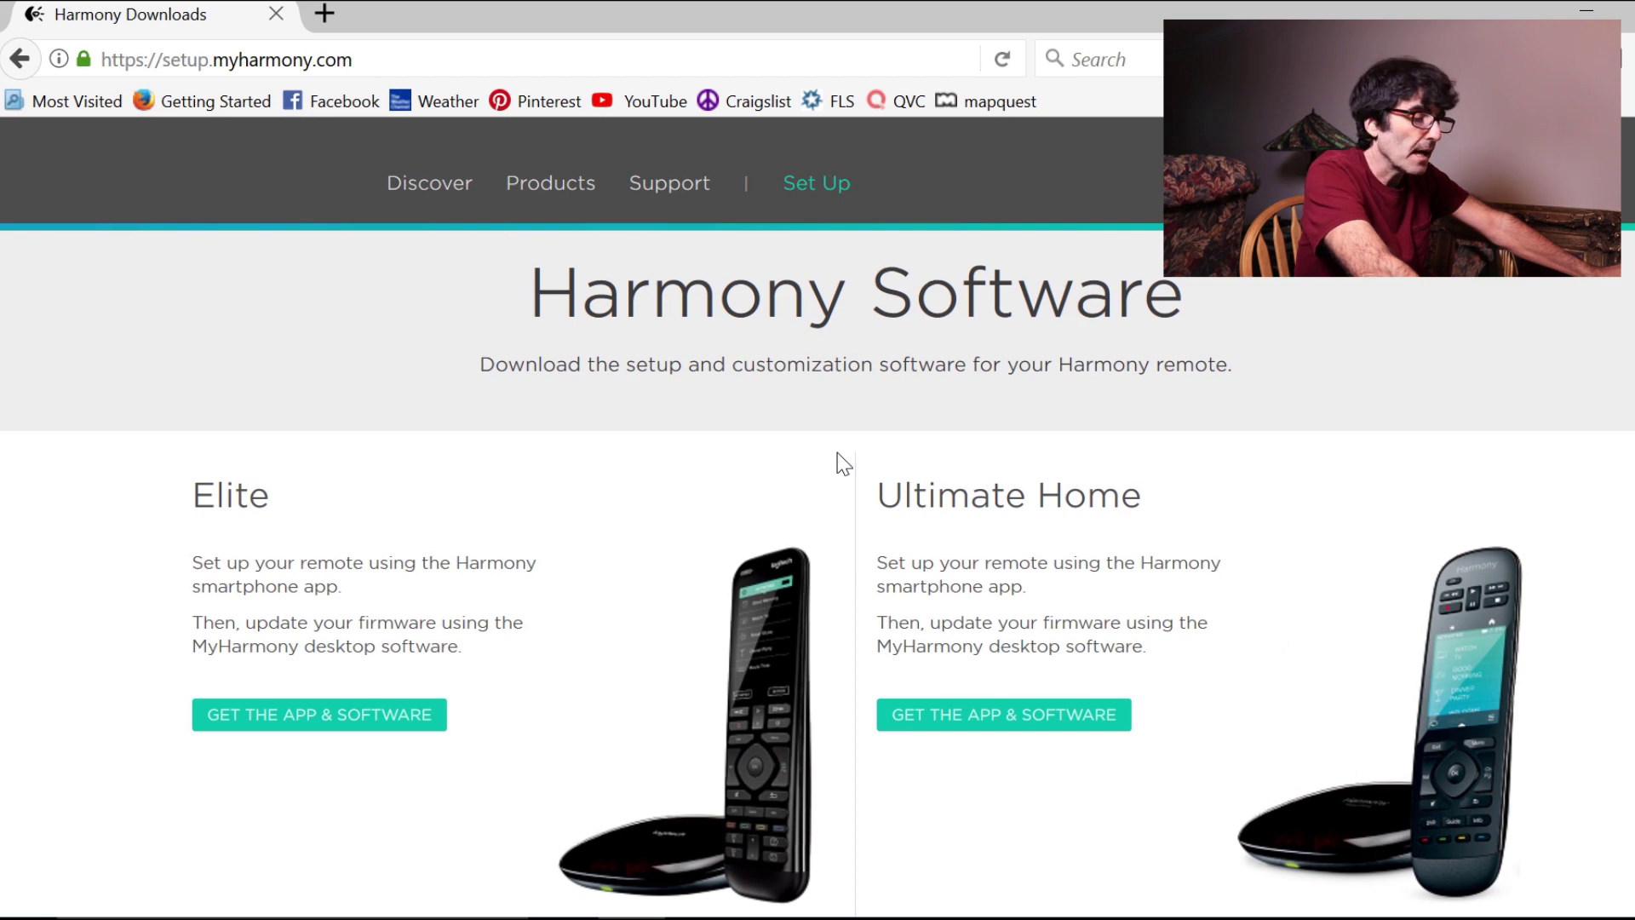
{"action": "scroll", "coordinate": [836, 452], "scroll_direction": "down", "scroll_amount": 10}
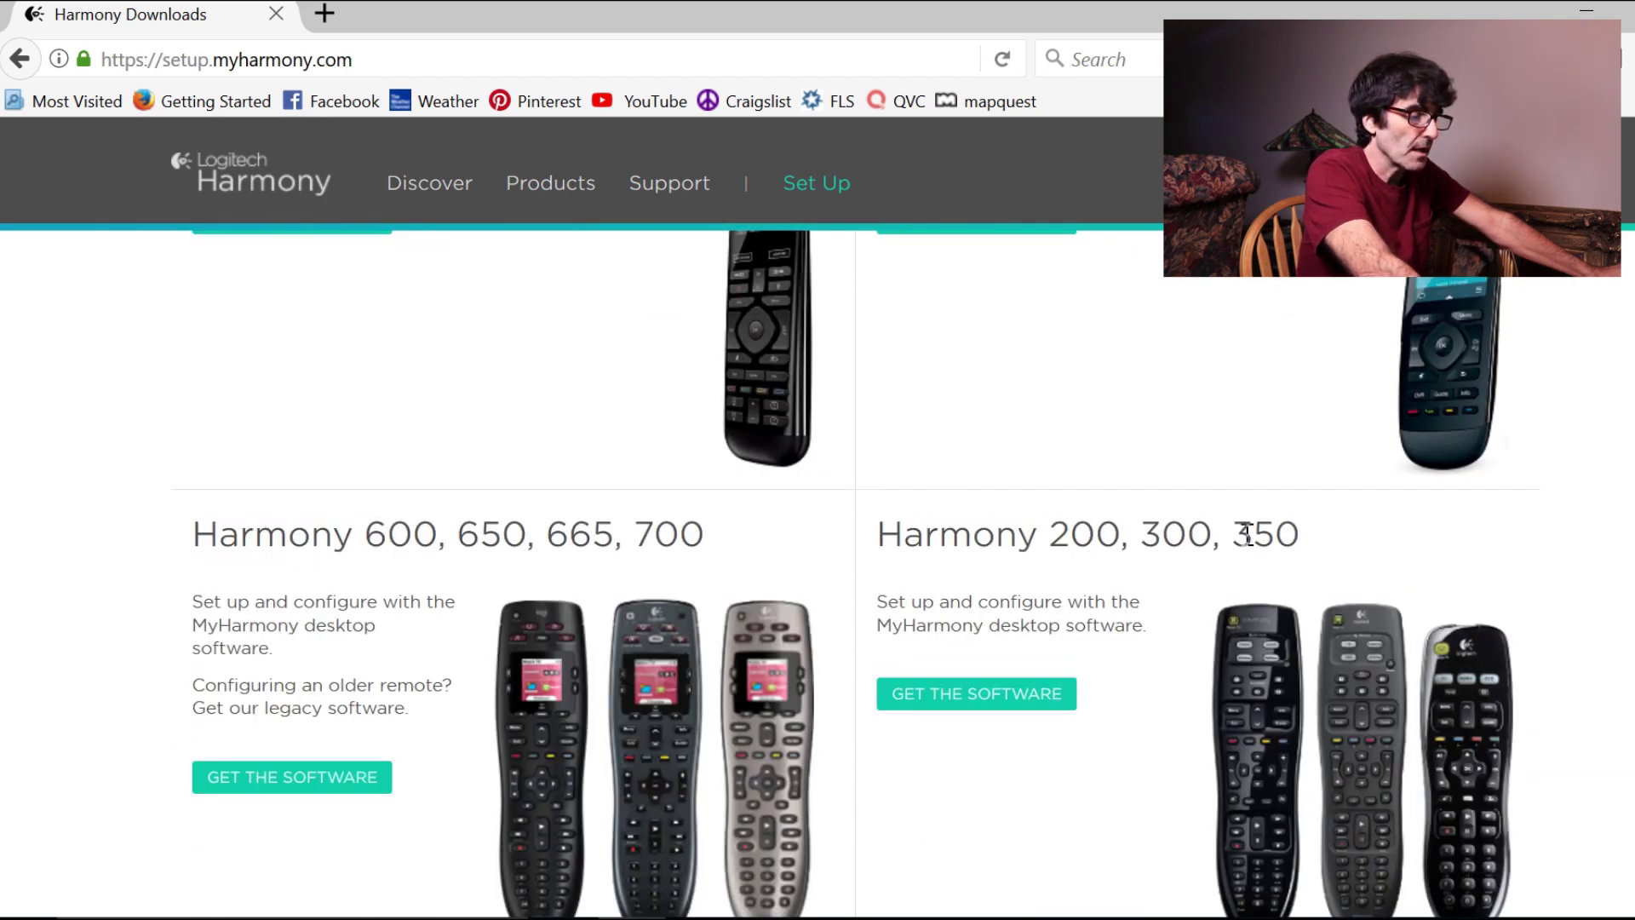
{"action": "scroll", "coordinate": [979, 704], "scroll_direction": "up", "scroll_amount": 10}
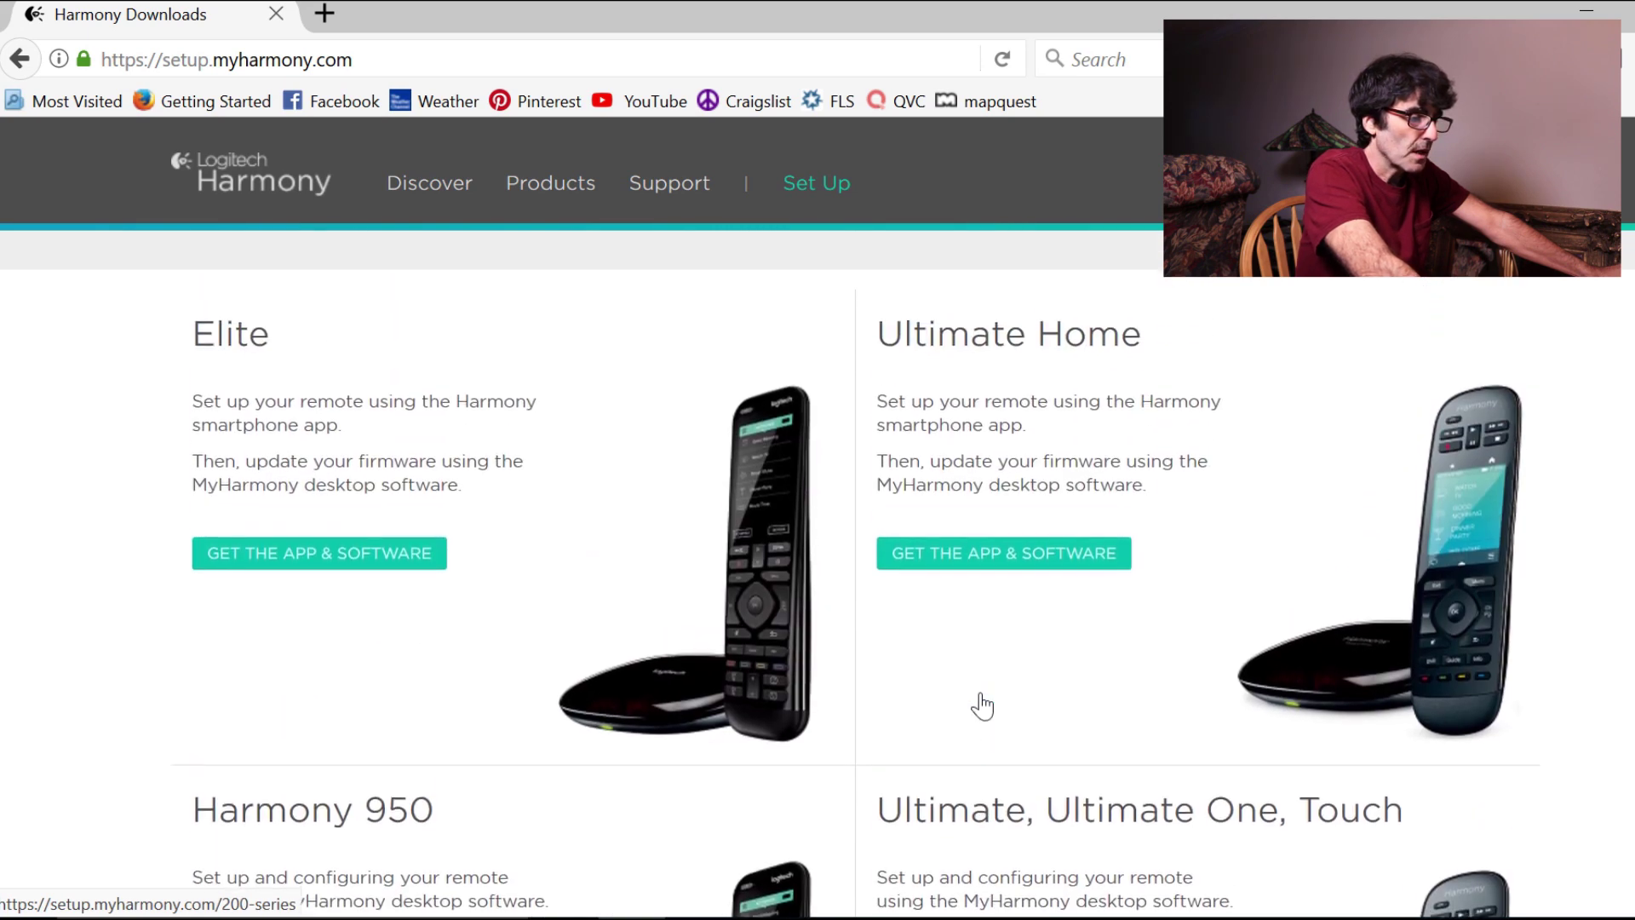
{"action": "scroll", "coordinate": [981, 705], "scroll_direction": "down", "scroll_amount": 7}
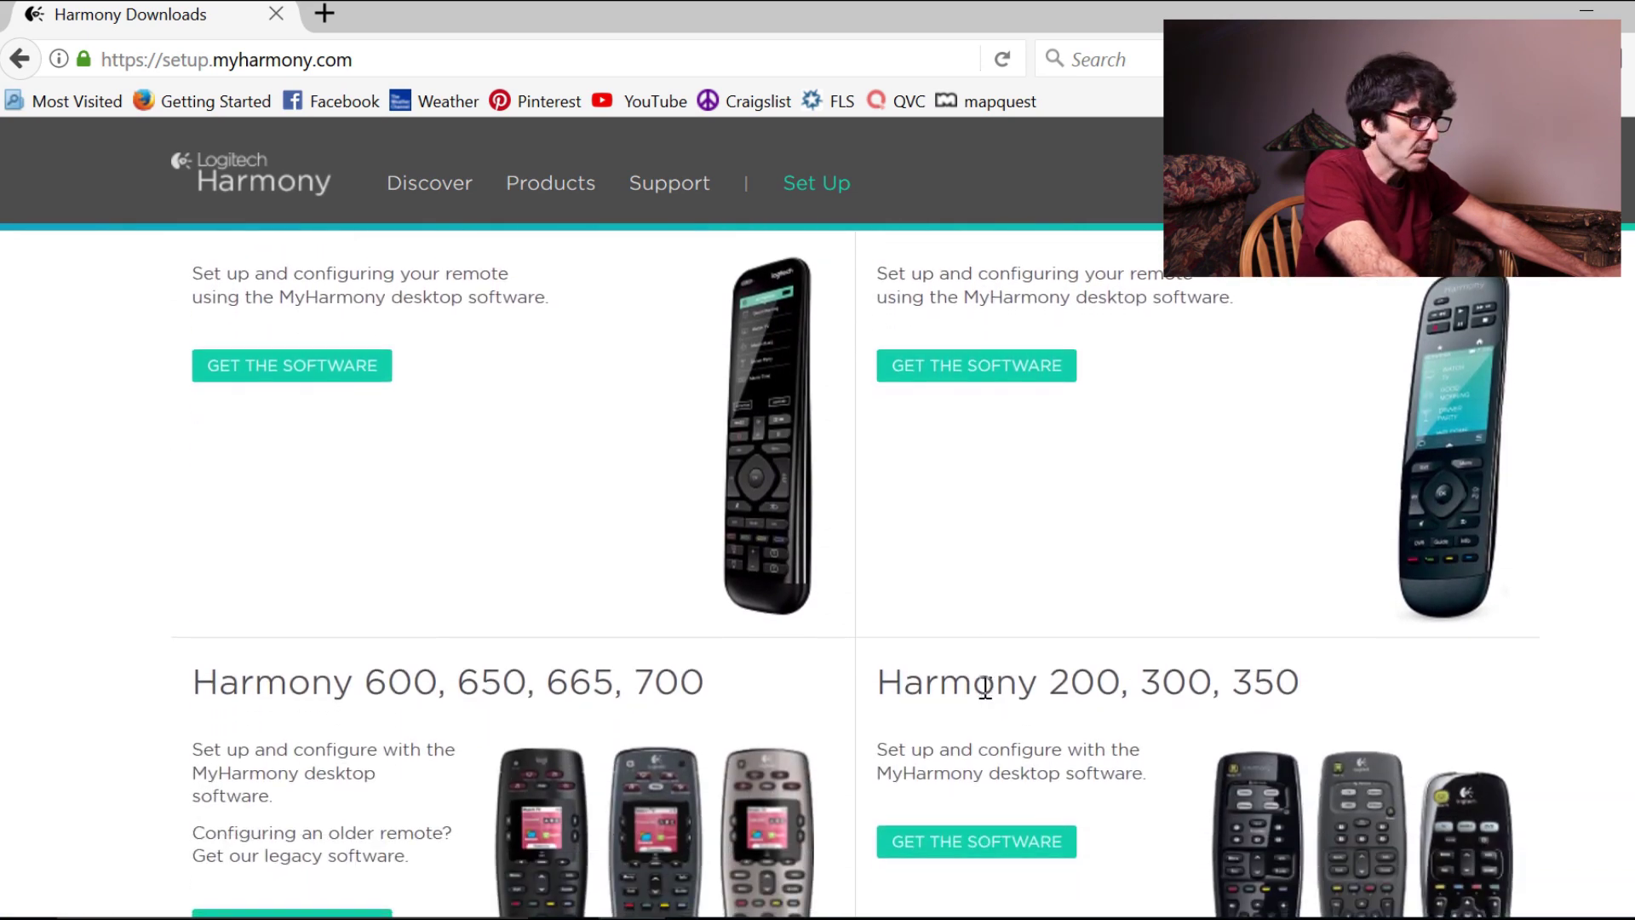
{"action": "scroll", "coordinate": [985, 688], "scroll_direction": "down", "scroll_amount": 3}
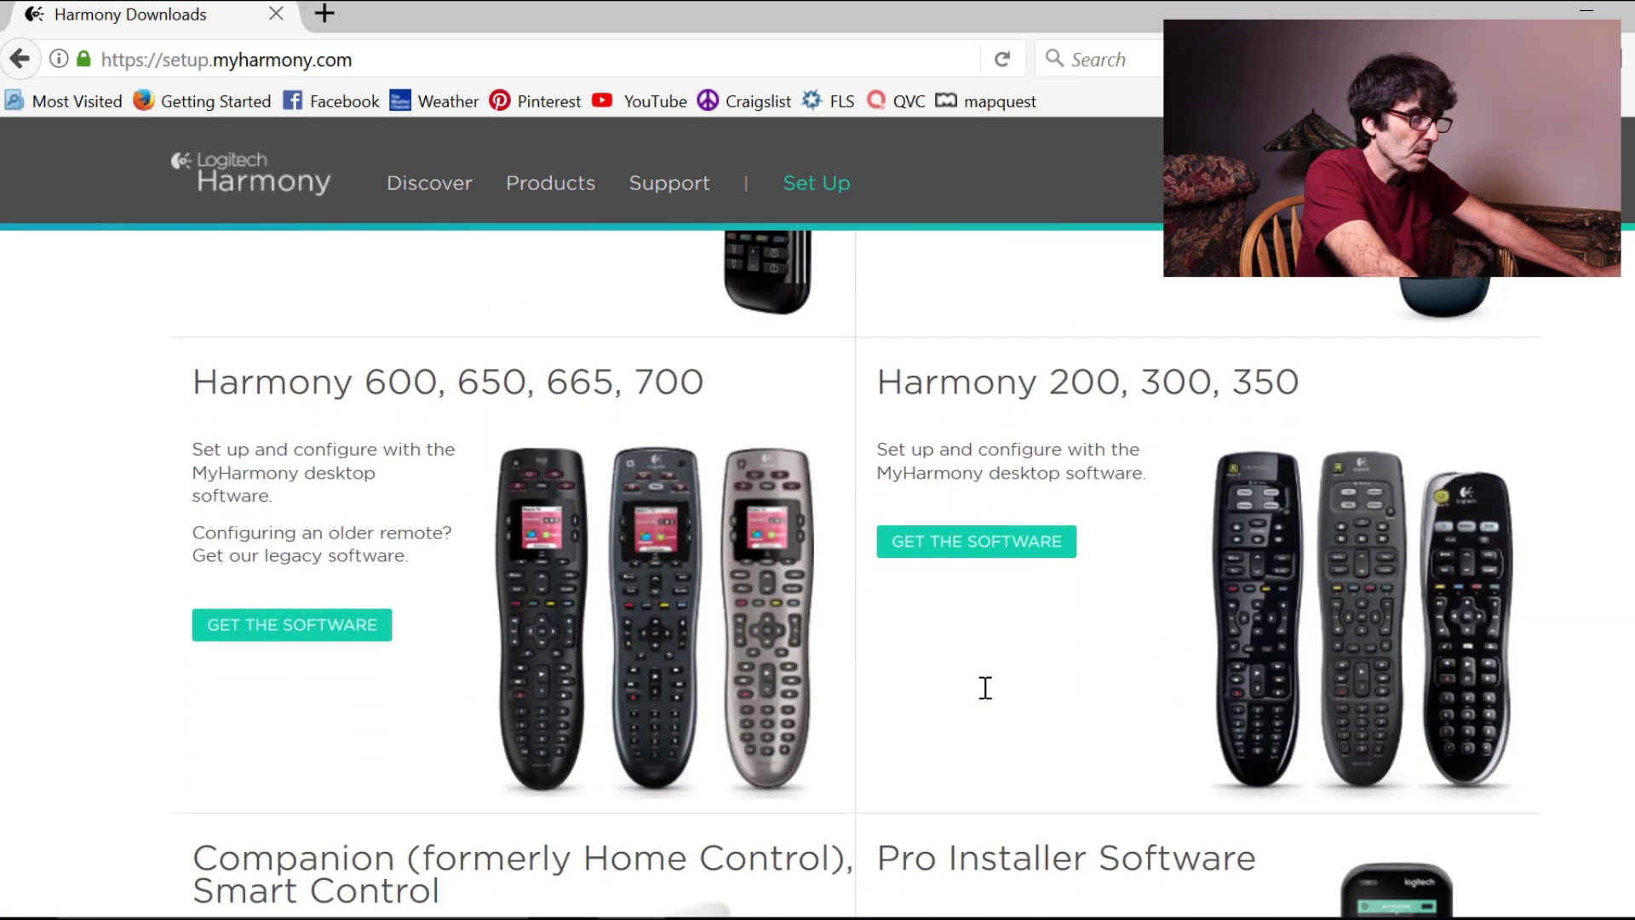
{"action": "left_click", "coordinate": [968, 542]}
Start the MyHarmony desktop software download, then dismiss the license agreement with Escape
{"action": "scroll", "coordinate": [968, 553], "scroll_direction": "down", "scroll_amount": 2}
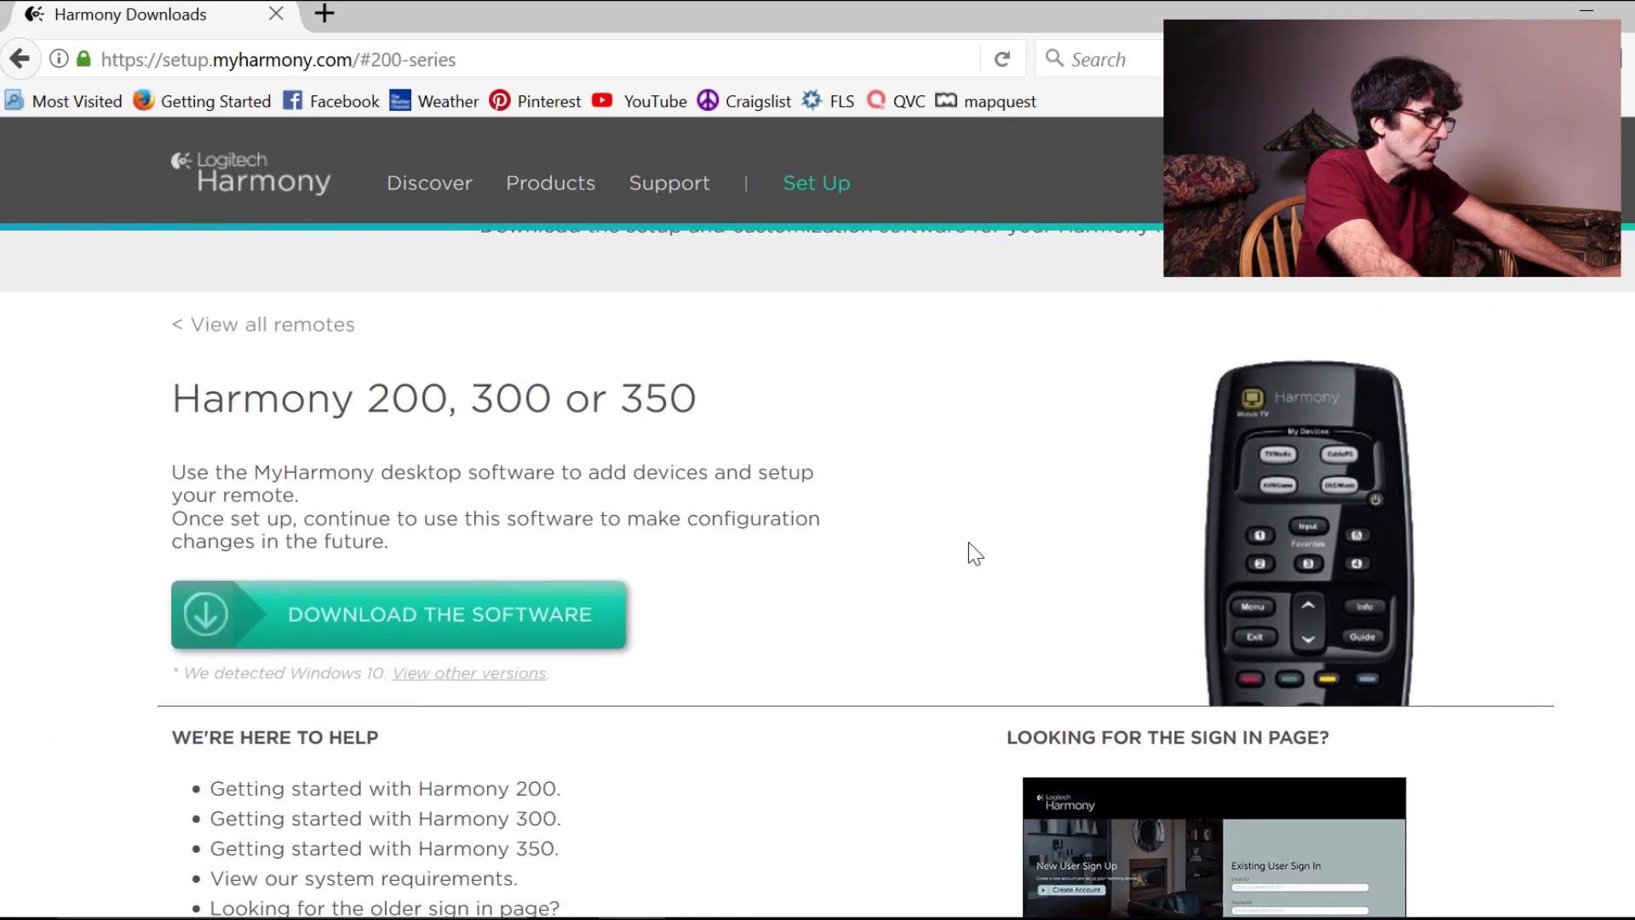
{"action": "left_click", "coordinate": [398, 598]}
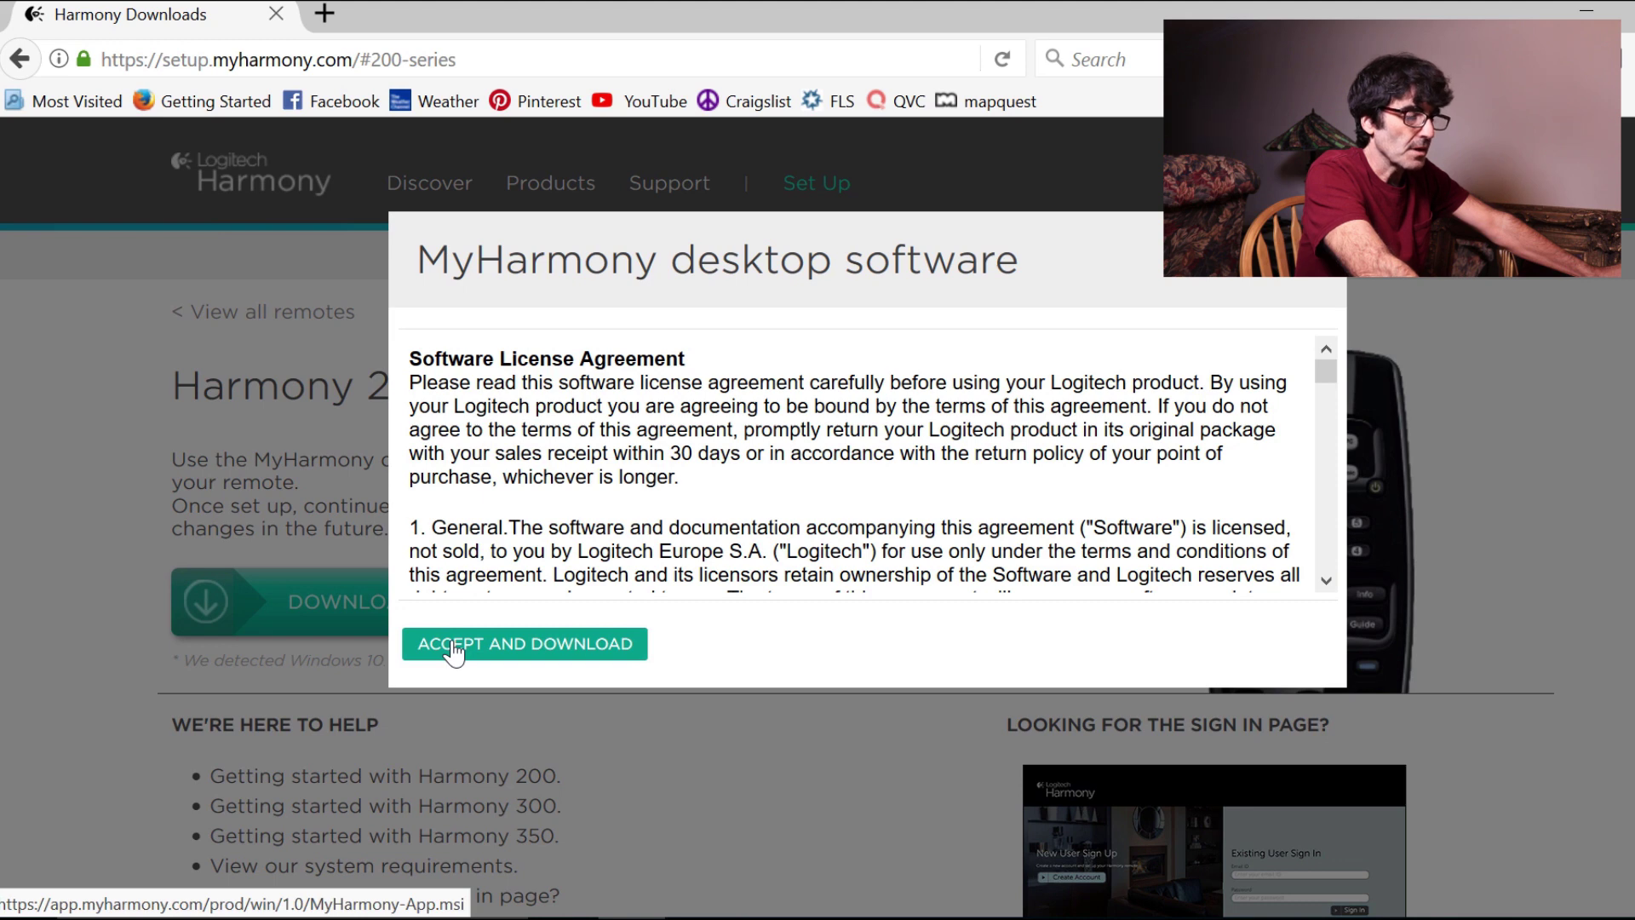
{"action": "scroll", "coordinate": [885, 500], "scroll_direction": "down", "scroll_amount": 5}
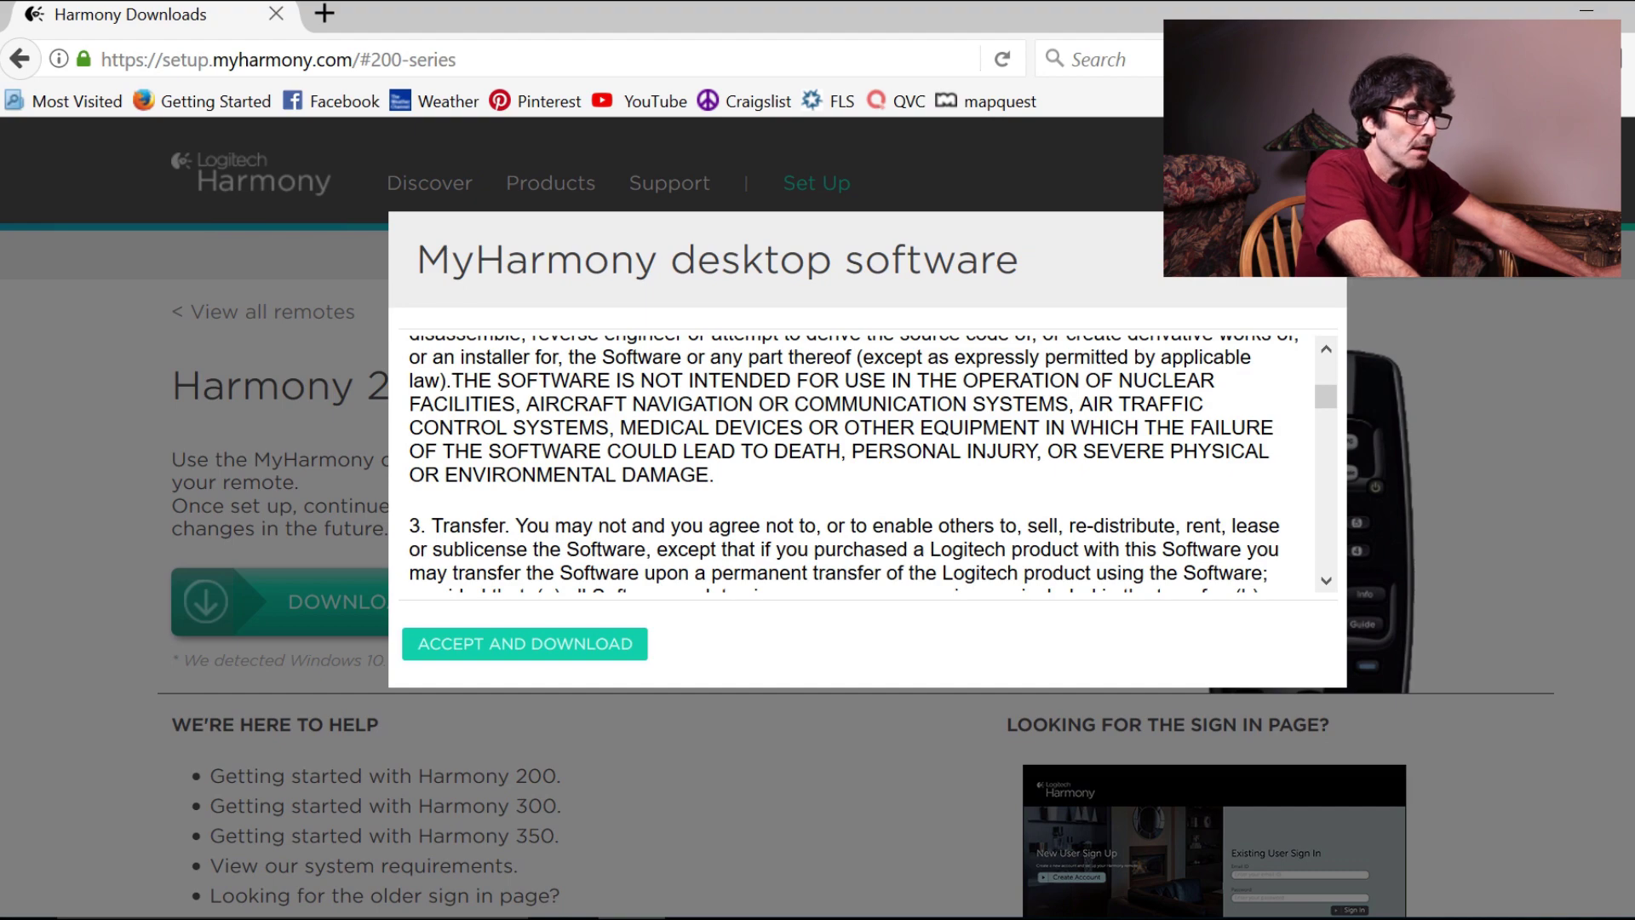
{"action": "key", "text": "Escape"}
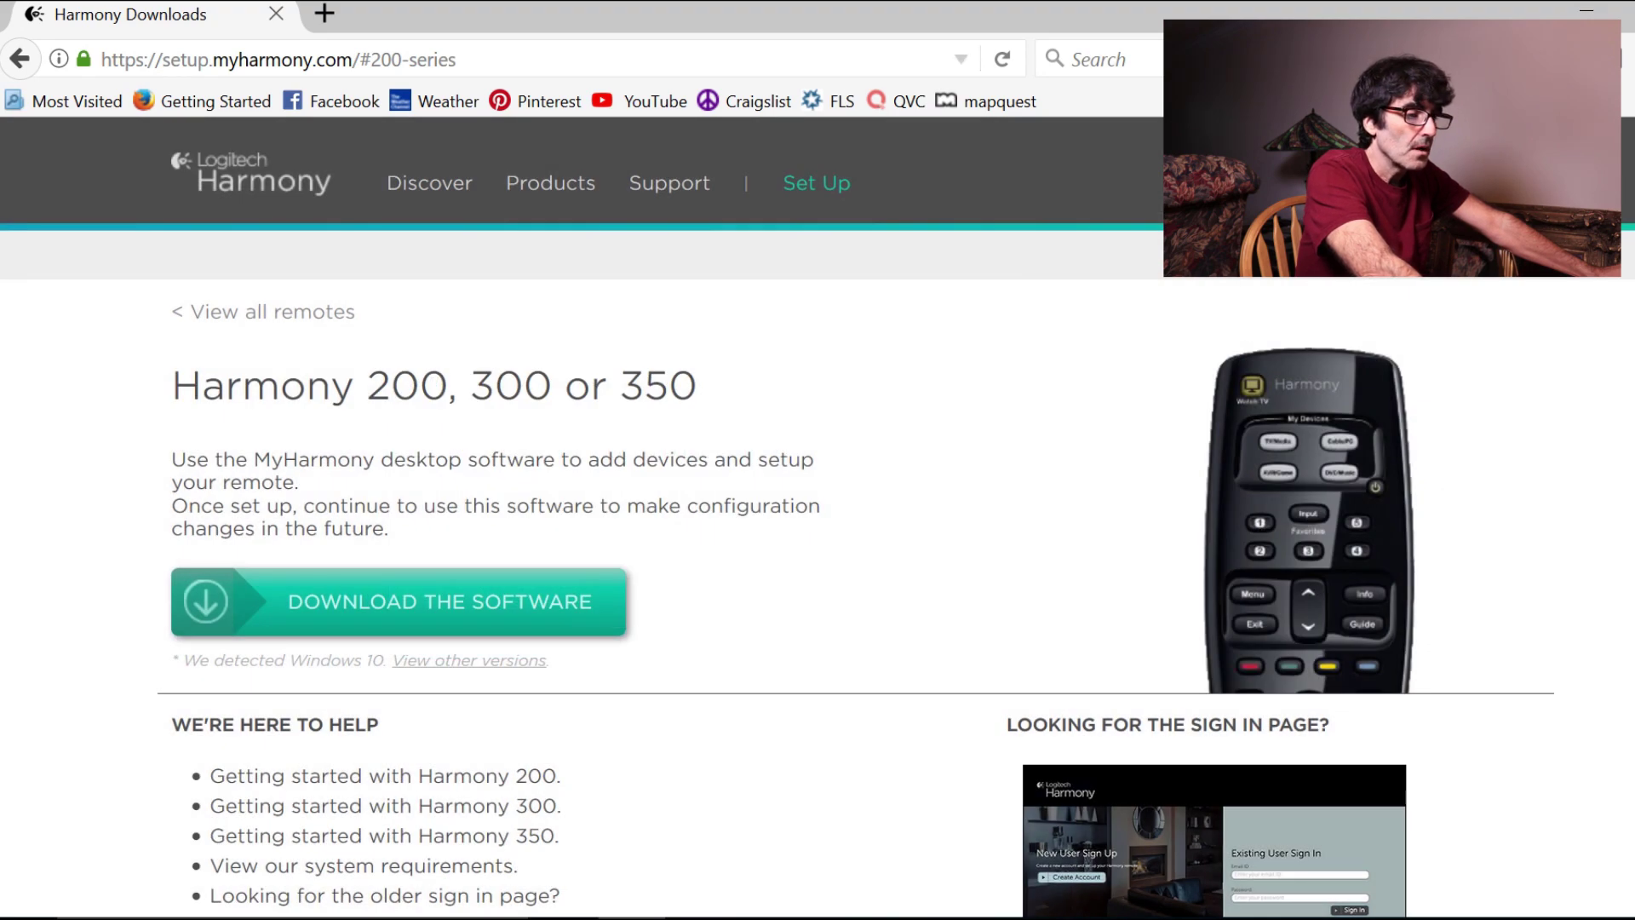
Hide Firefox, bring MyHarmony to the front and choose Add a remote
{"action": "key", "text": "super+d"}
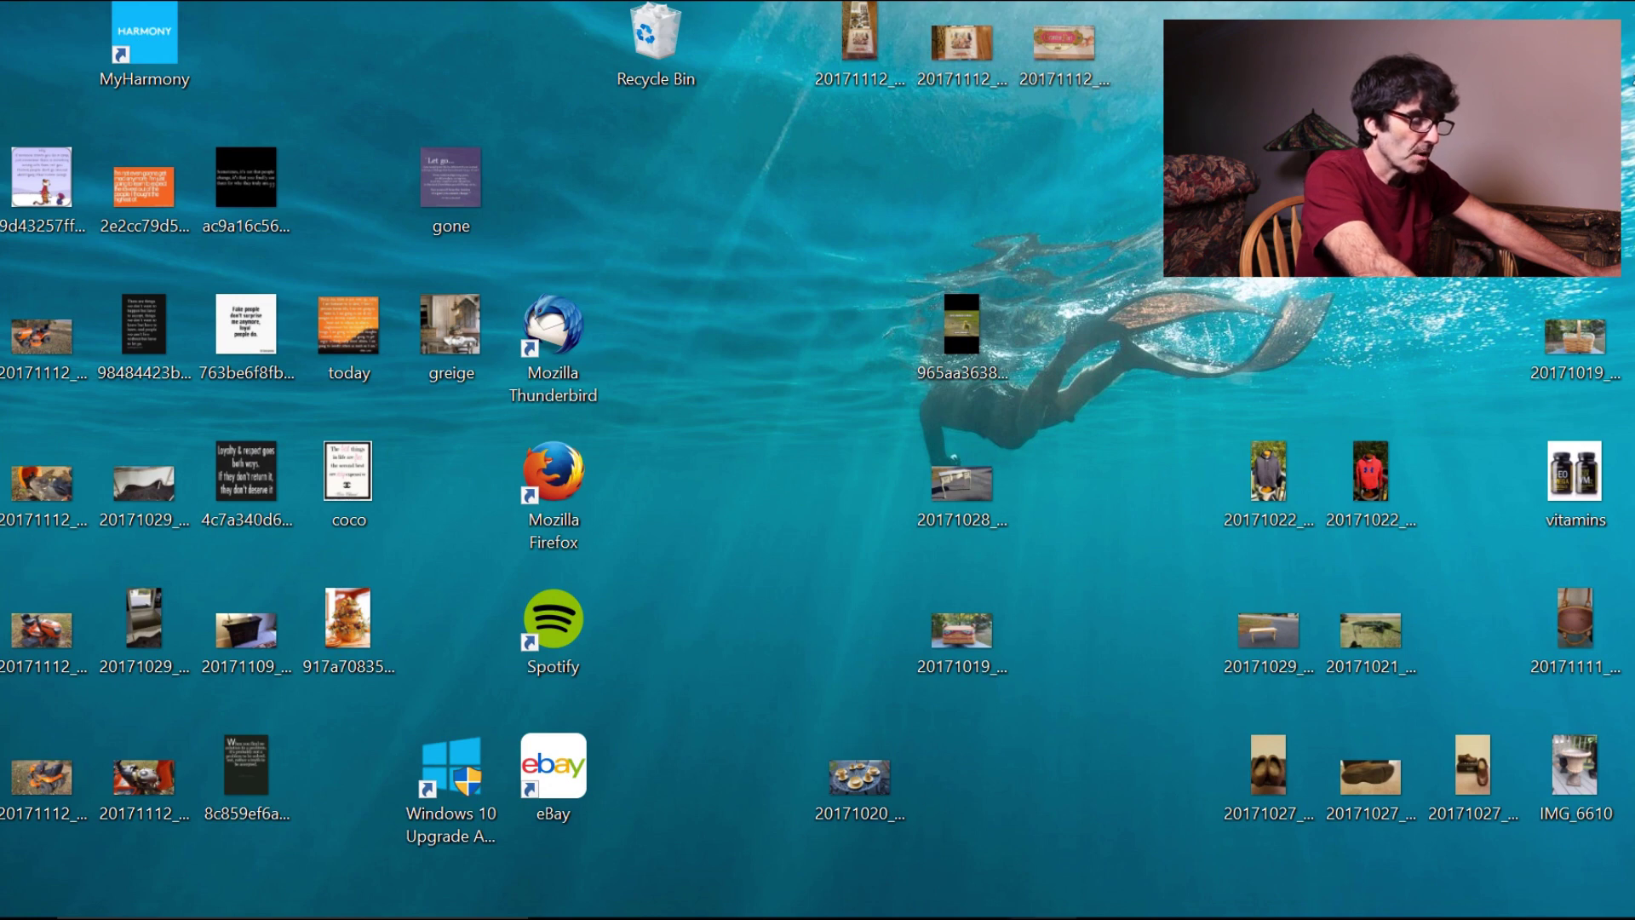
{"action": "mouse_move", "coordinate": [1042, 916]}
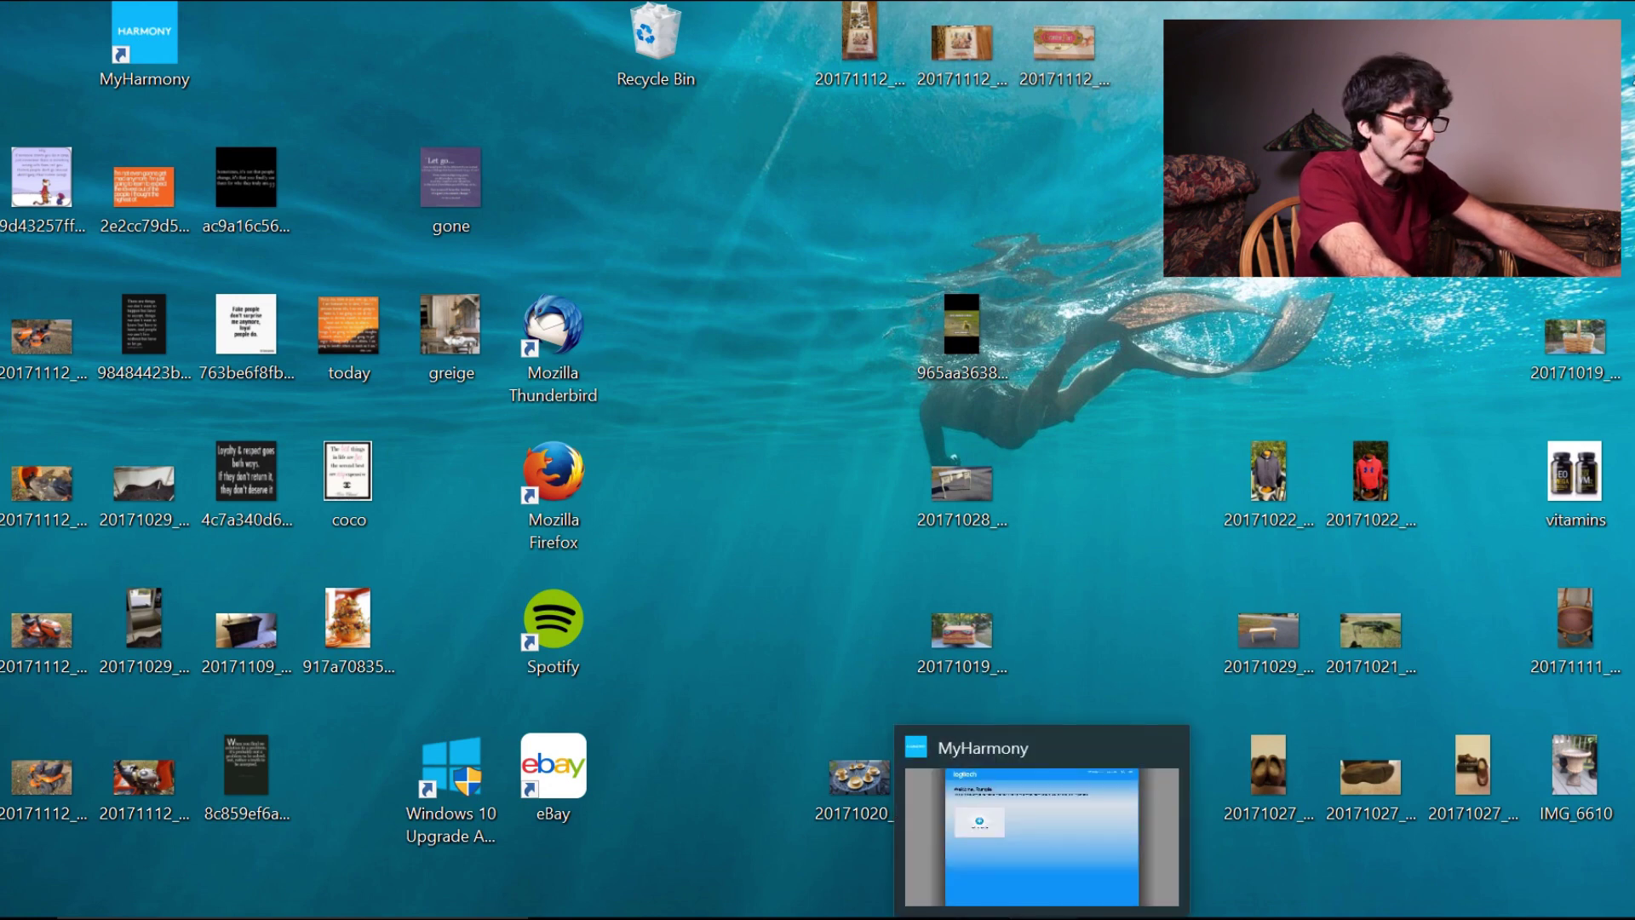
{"action": "left_click", "coordinate": [1042, 916]}
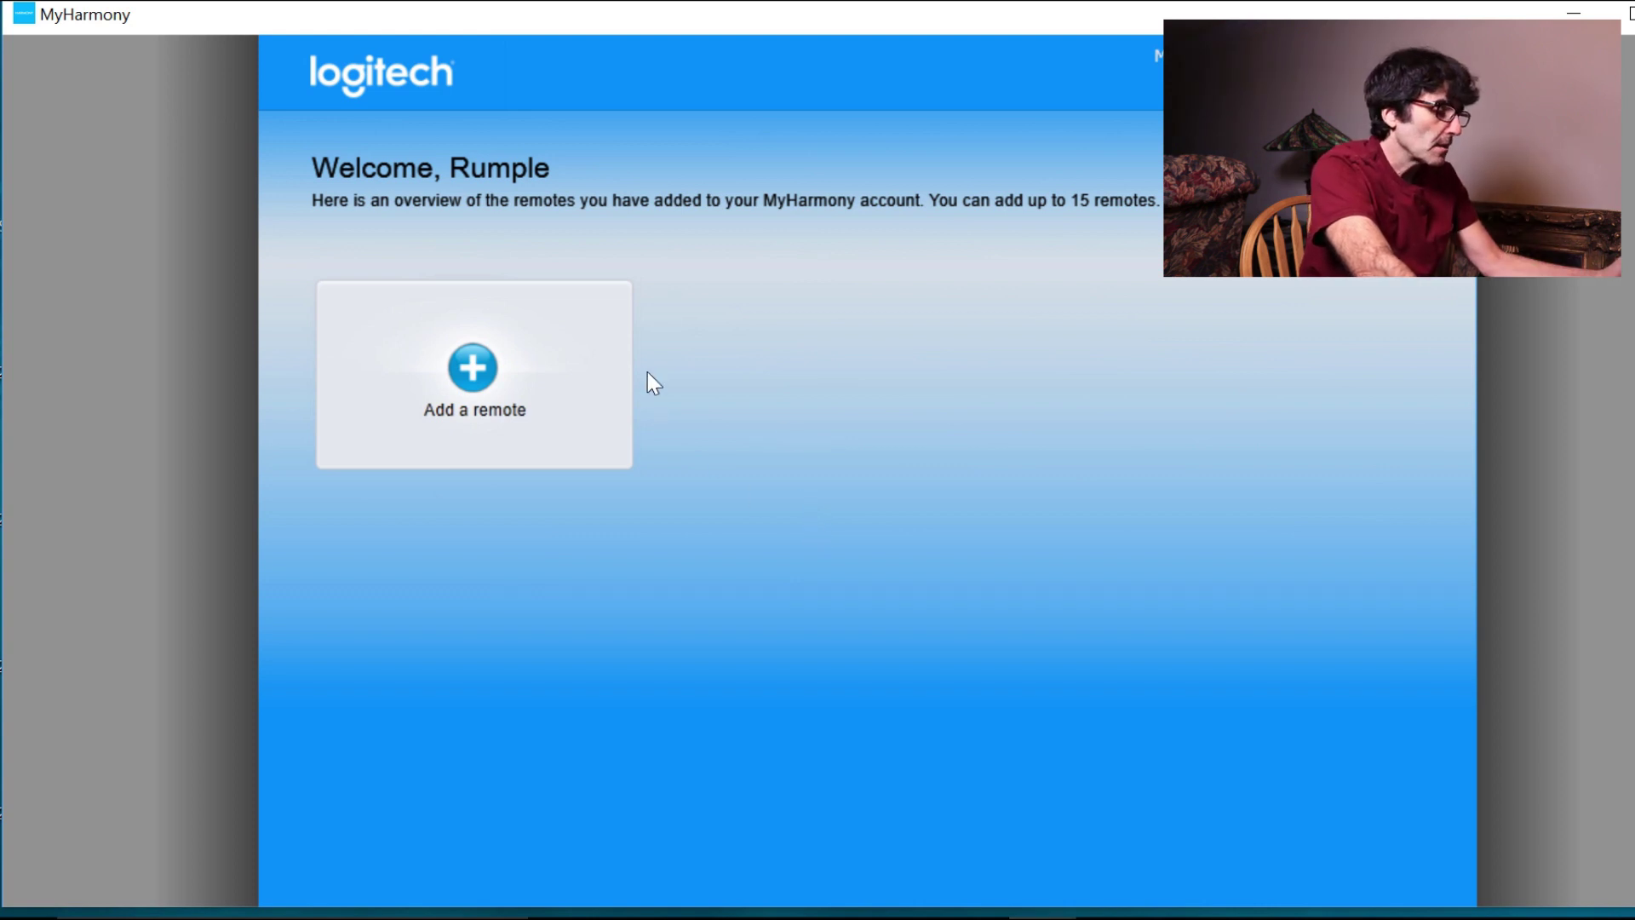
{"action": "left_click", "coordinate": [471, 369]}
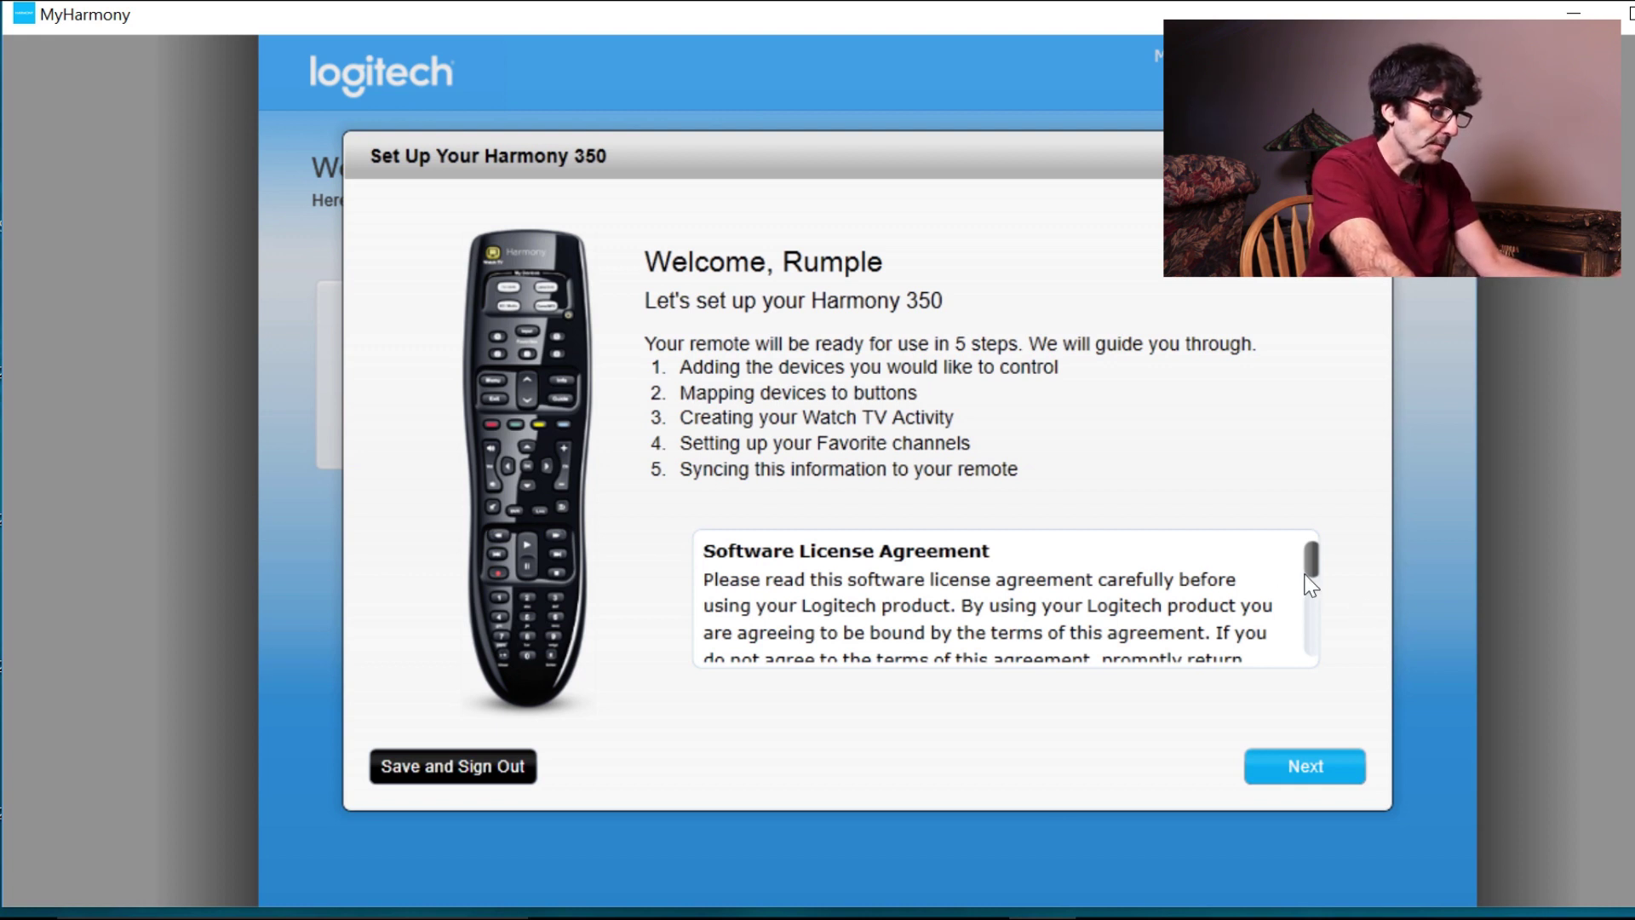
Accept the license terms to begin the Harmony 350 setup
{"action": "left_click", "coordinate": [1287, 771]}
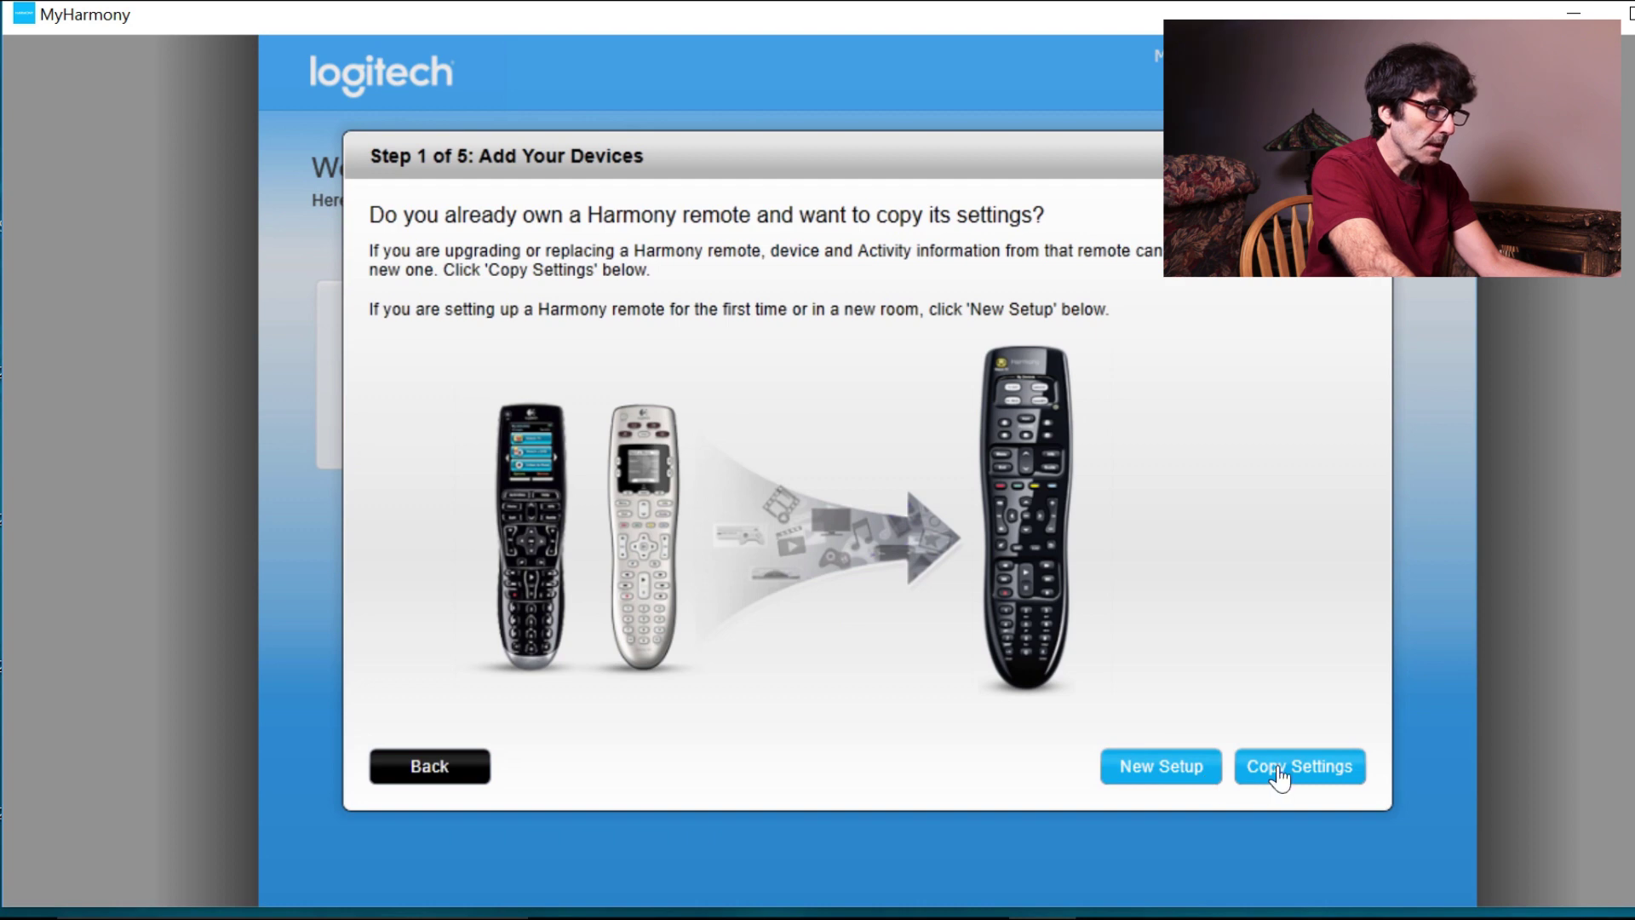
Choose New Setup instead of copying an existing remote's settings
{"action": "left_click", "coordinate": [1163, 769]}
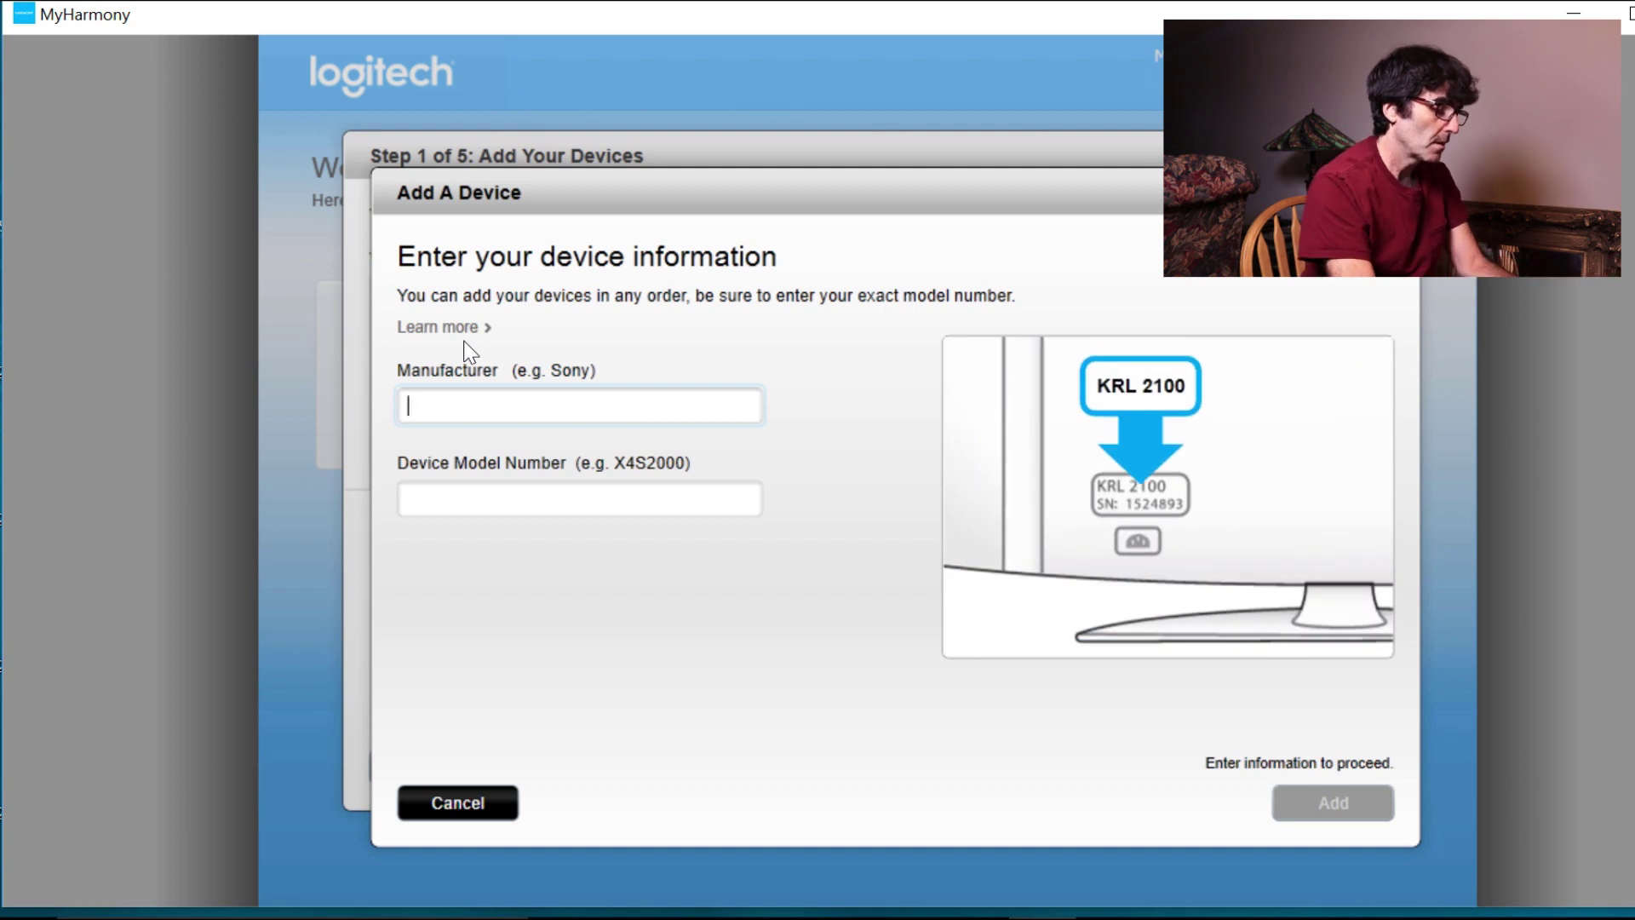
Add the Sony KDL-46EX400 TV as a device
{"action": "type", "text": "sony"}
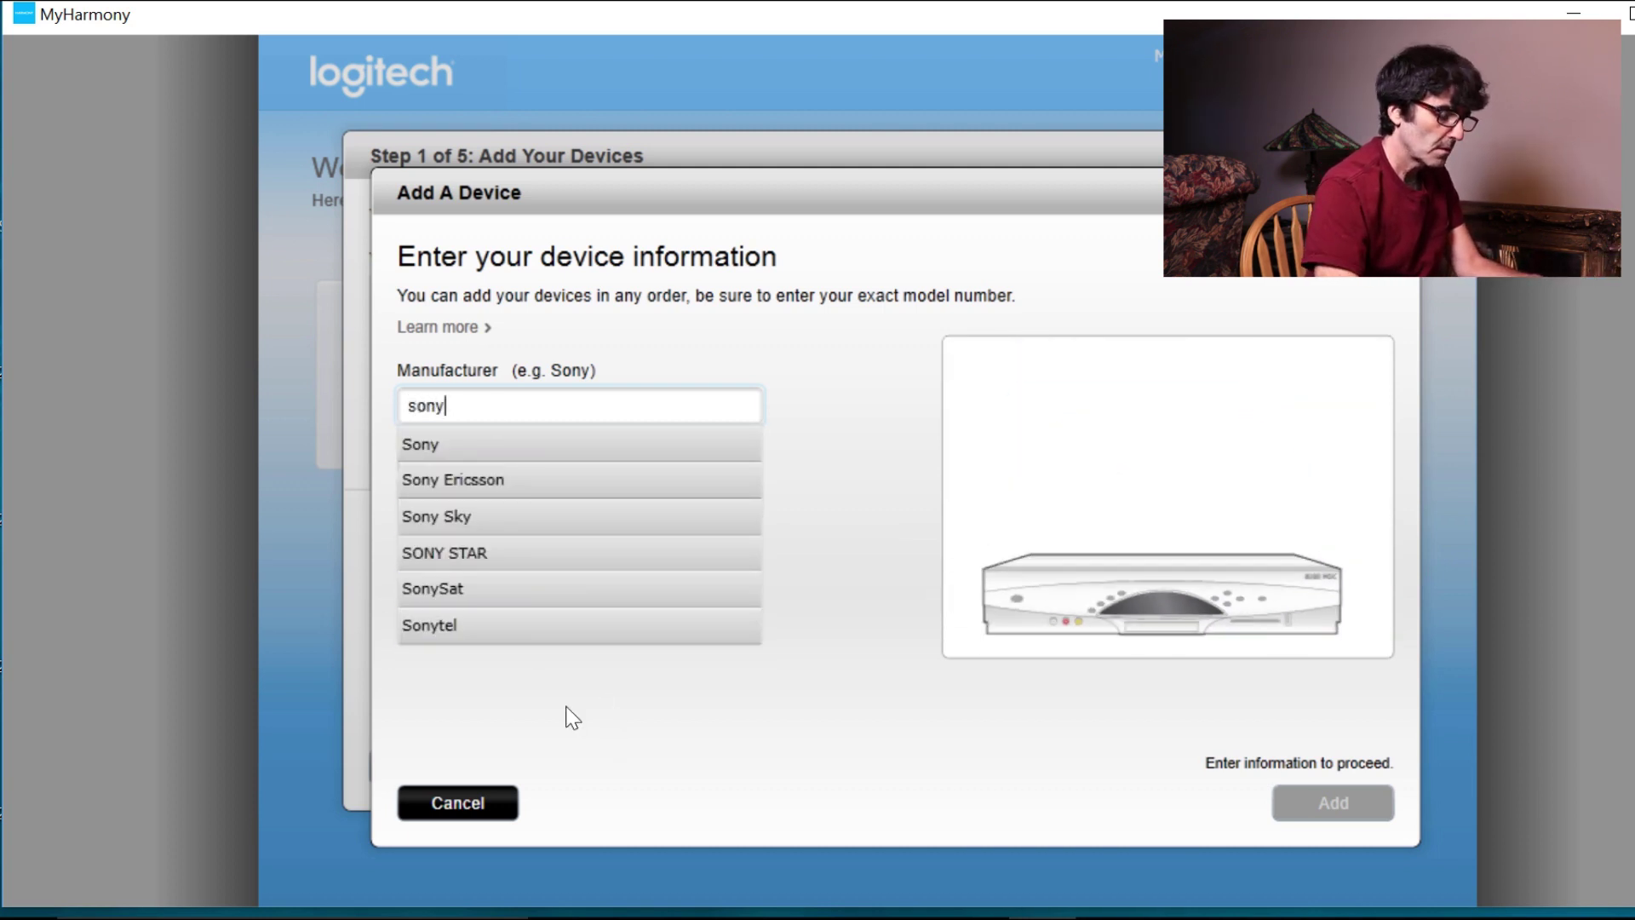
{"action": "key", "text": "Tab"}
{"action": "type", "text": "kdl"}
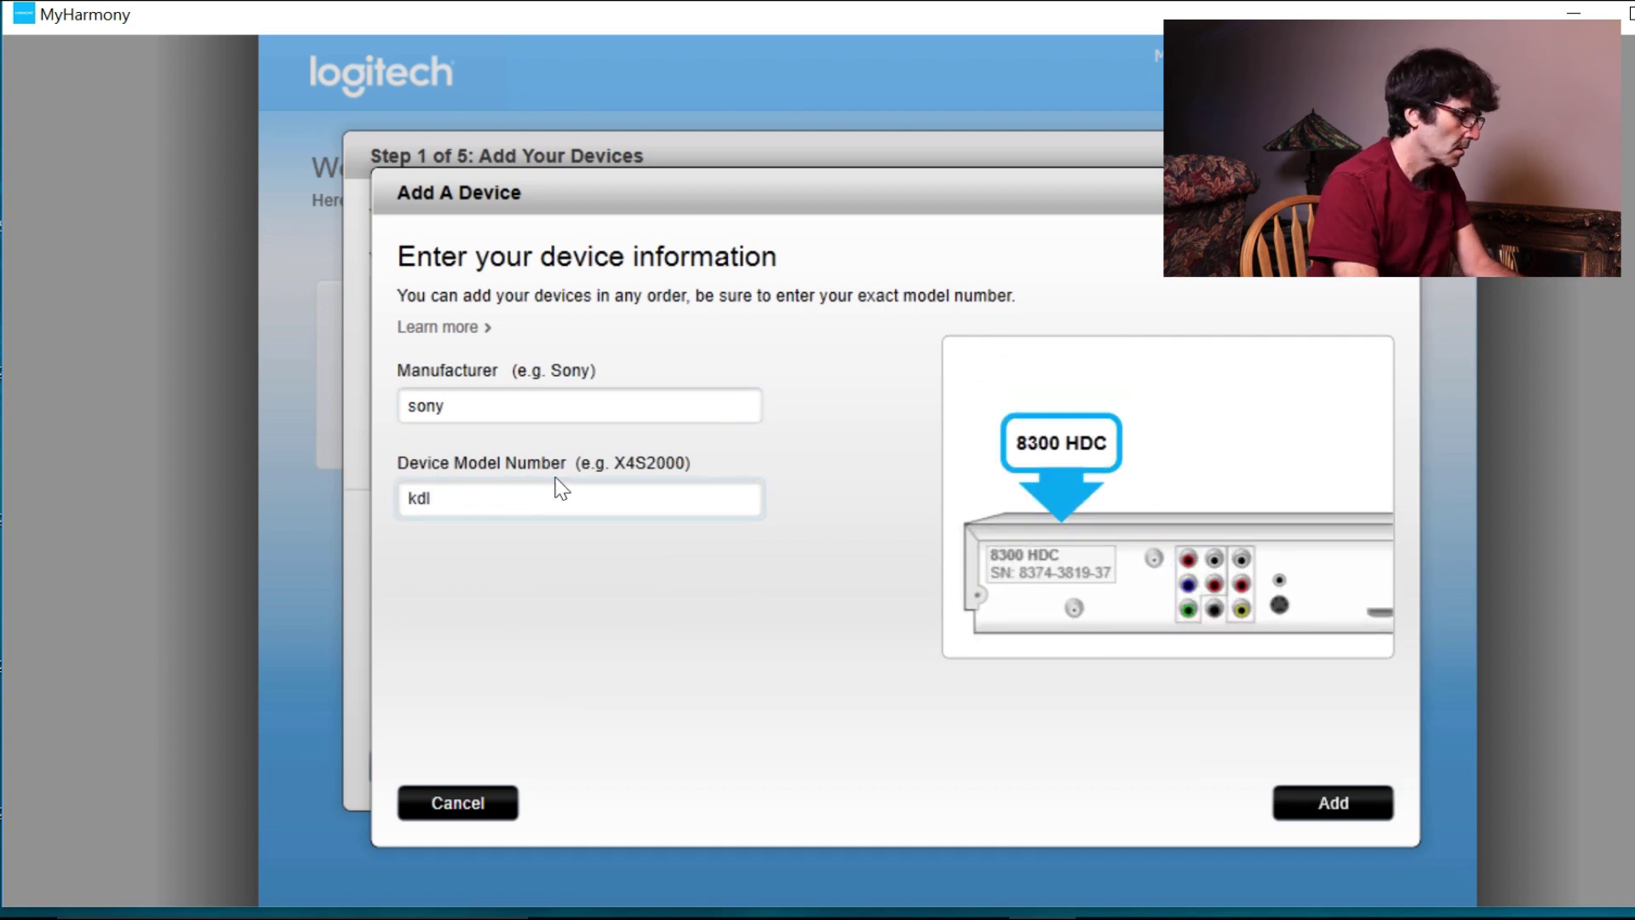
{"action": "type", "text": "-46ex400"}
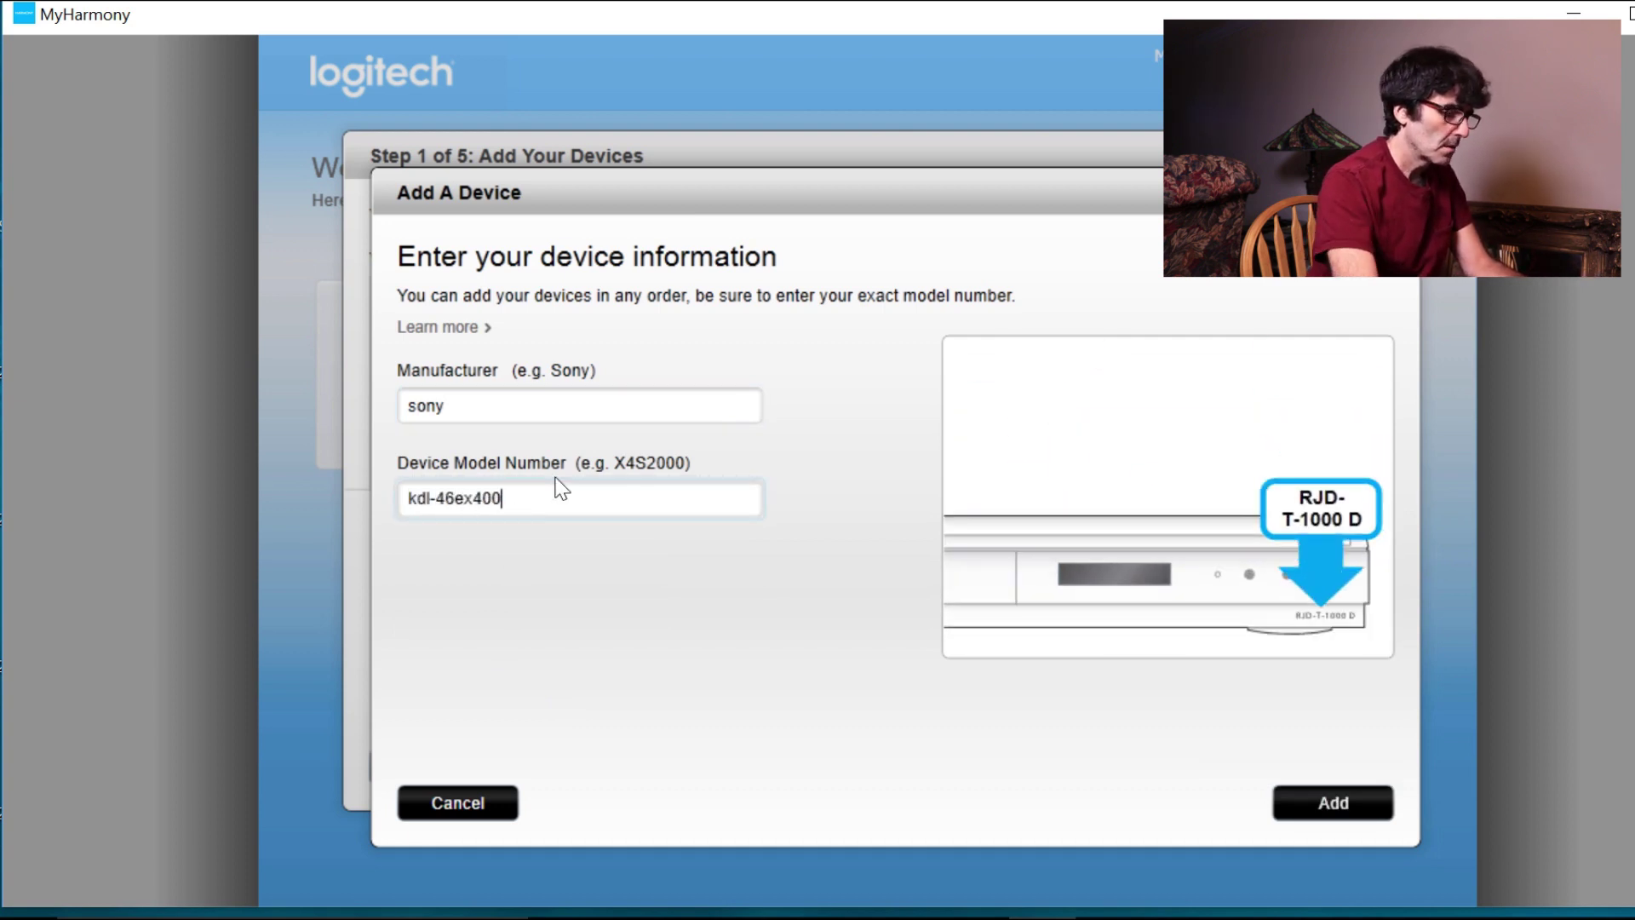
{"action": "left_click", "coordinate": [1333, 799]}
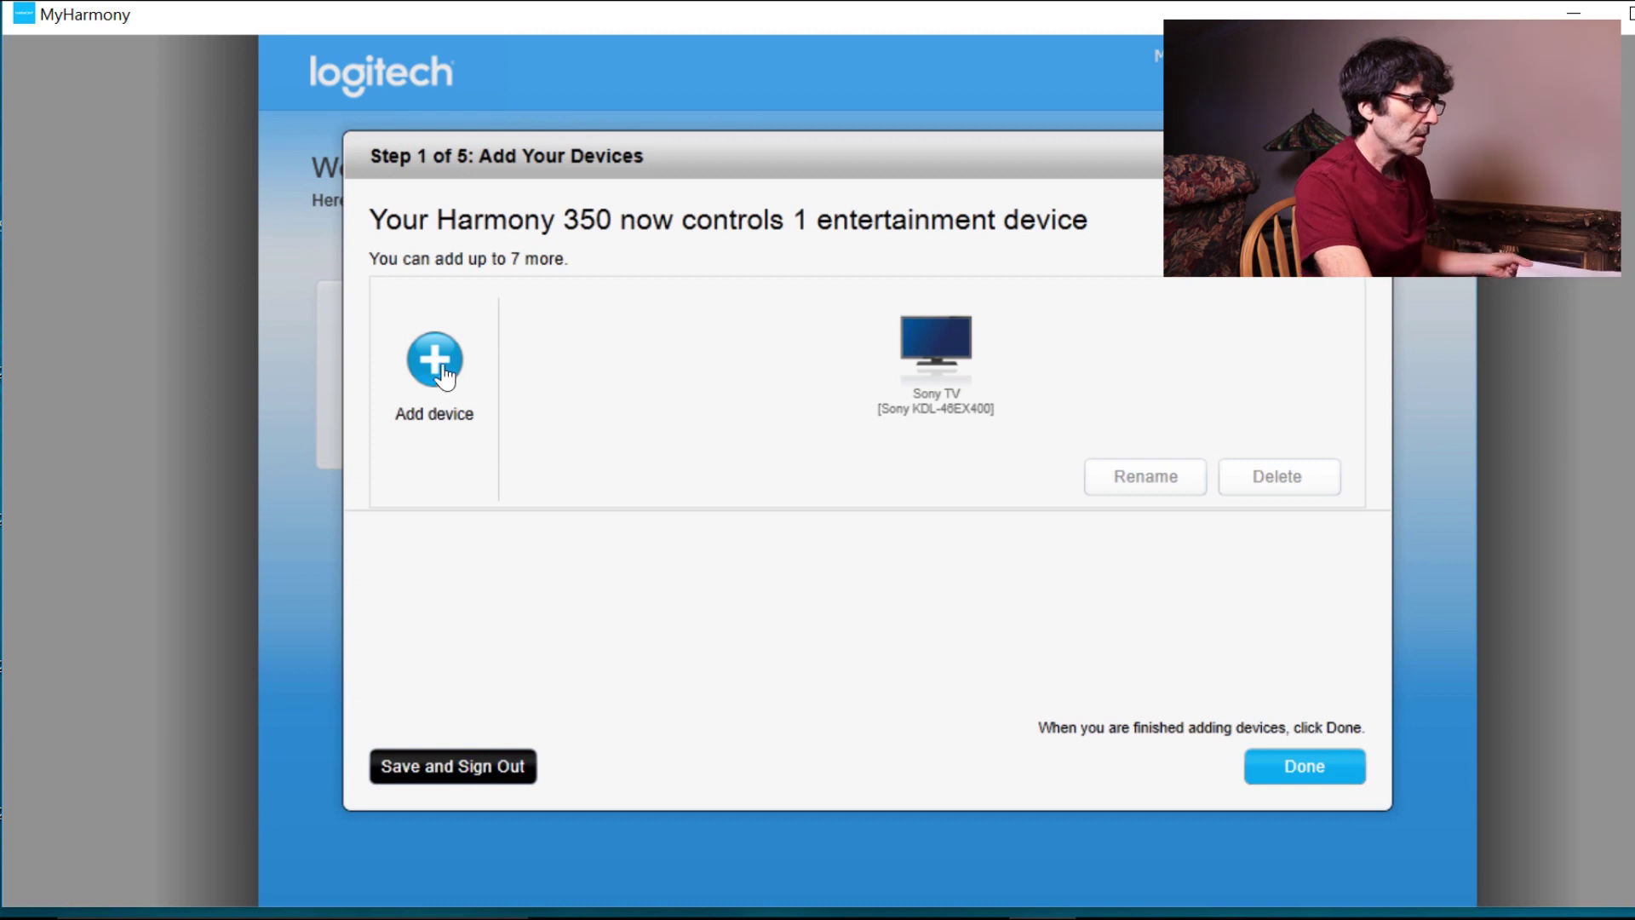
{"action": "left_click", "coordinate": [434, 358]}
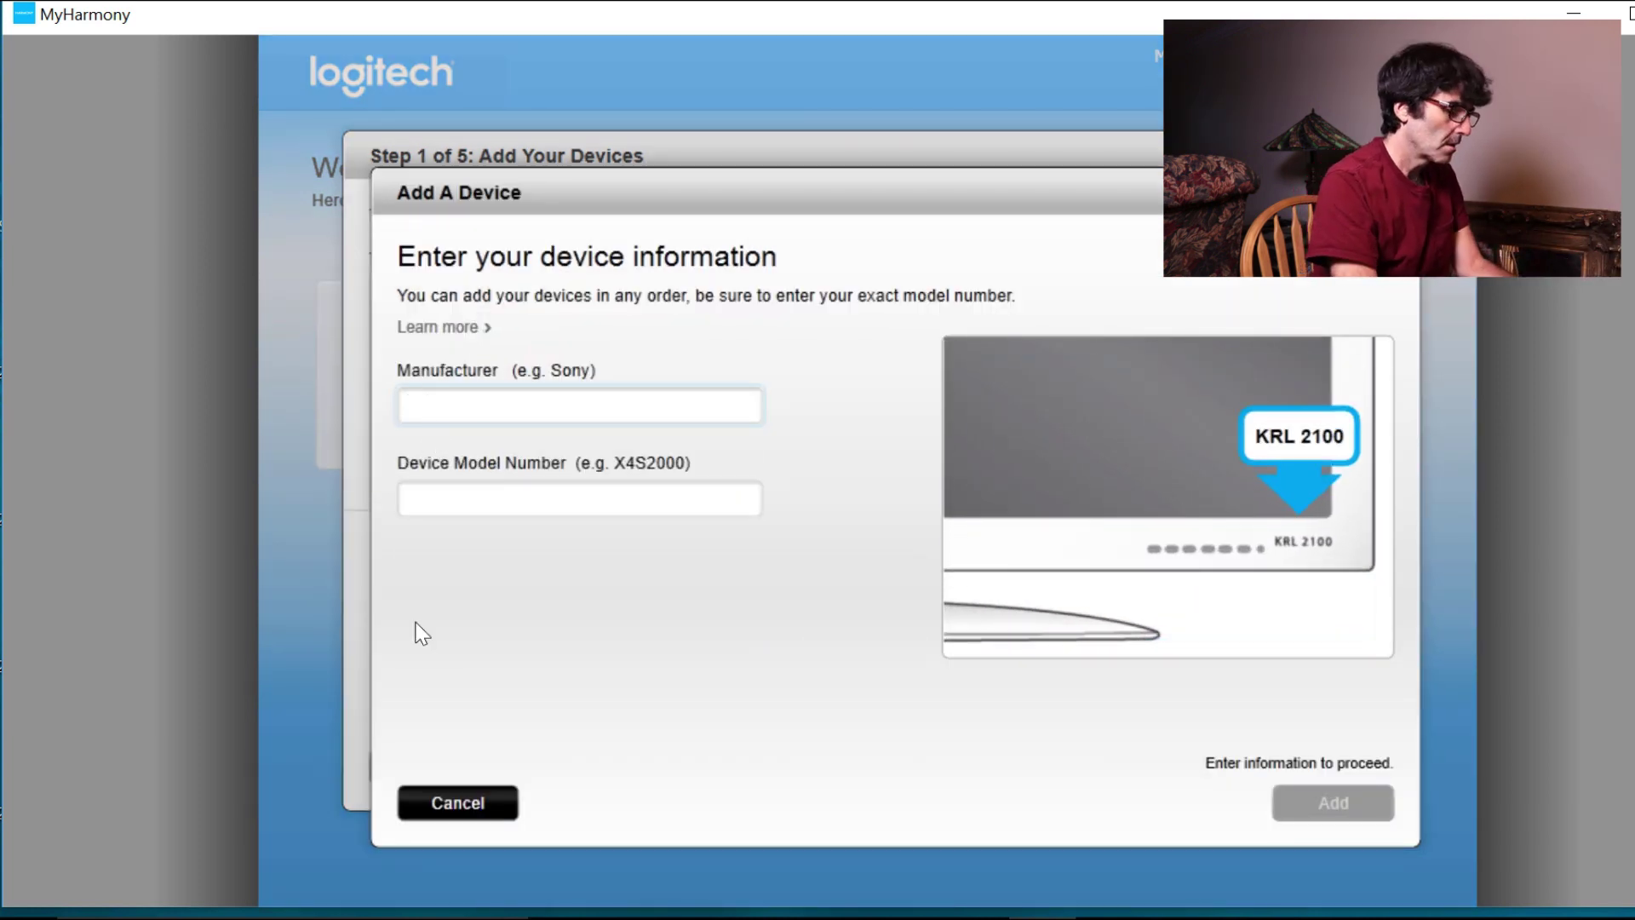
{"action": "type", "text": "bose"}
{"action": "left_click", "coordinate": [483, 501]}
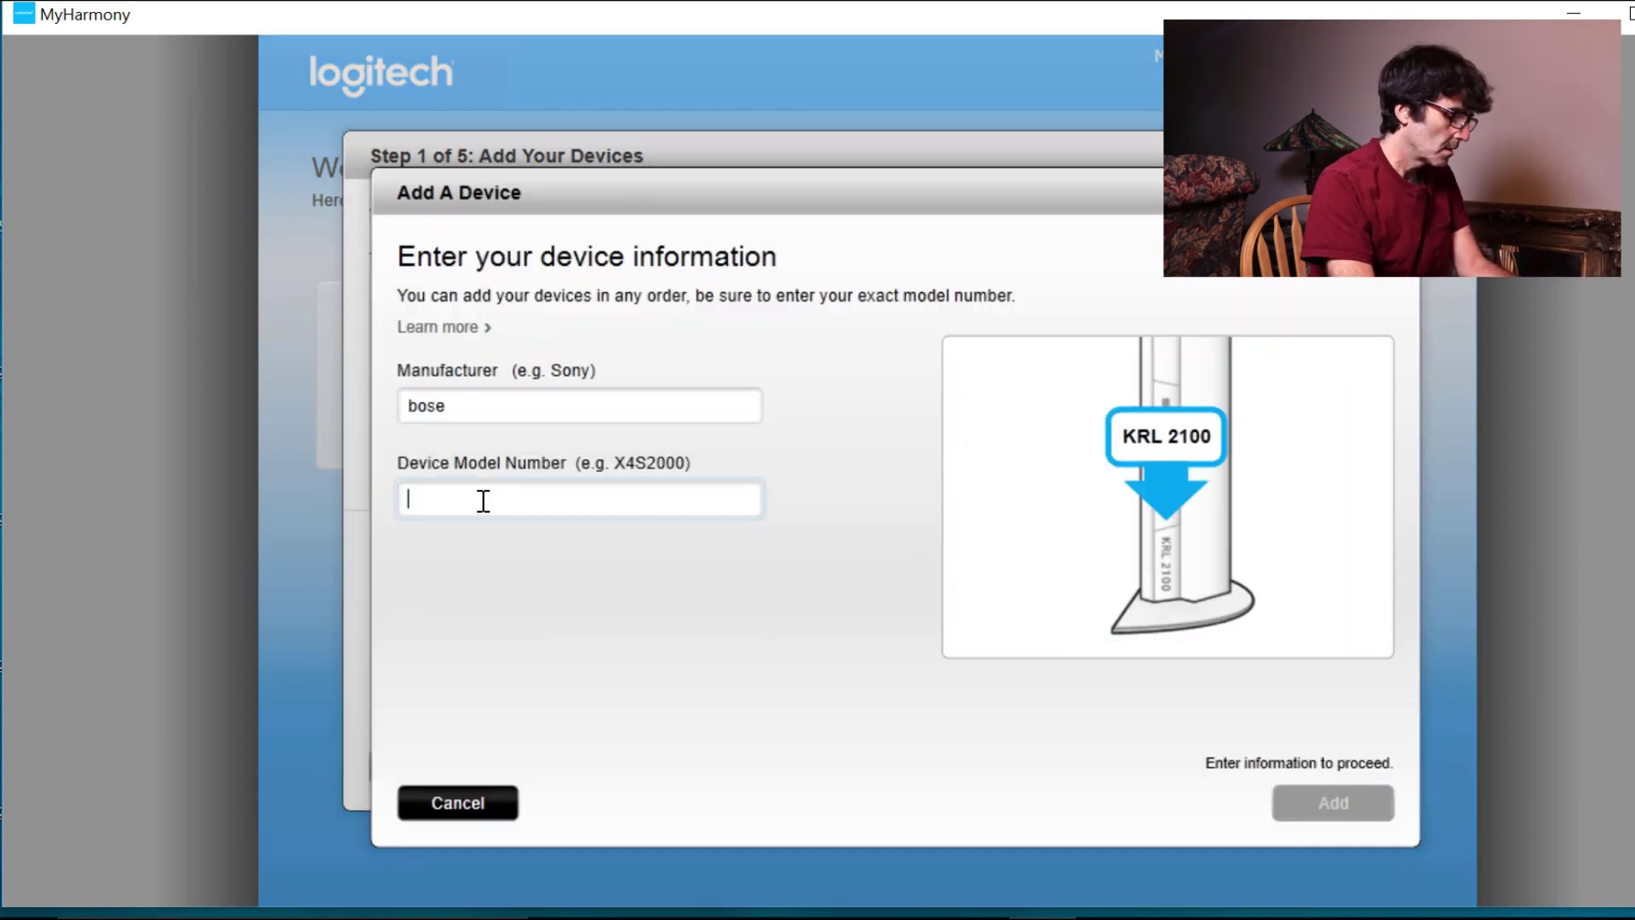
{"action": "type", "text": "34720"}
{"action": "type", "text": "6-1300"}
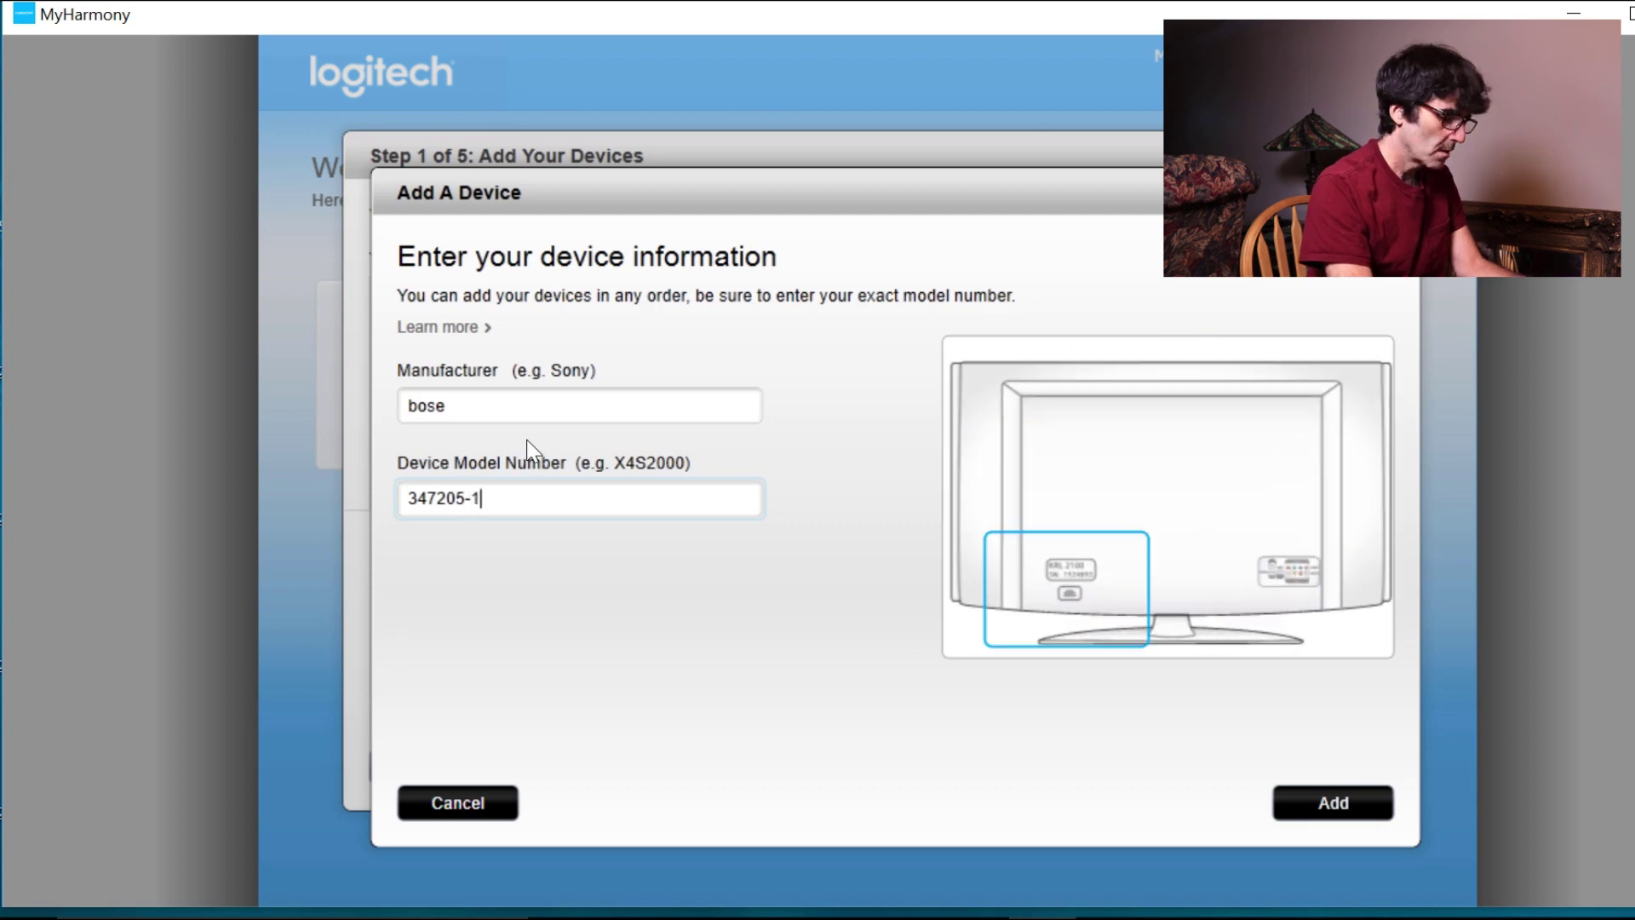
{"action": "left_click", "coordinate": [1352, 807]}
{"action": "left_click", "coordinate": [949, 596]}
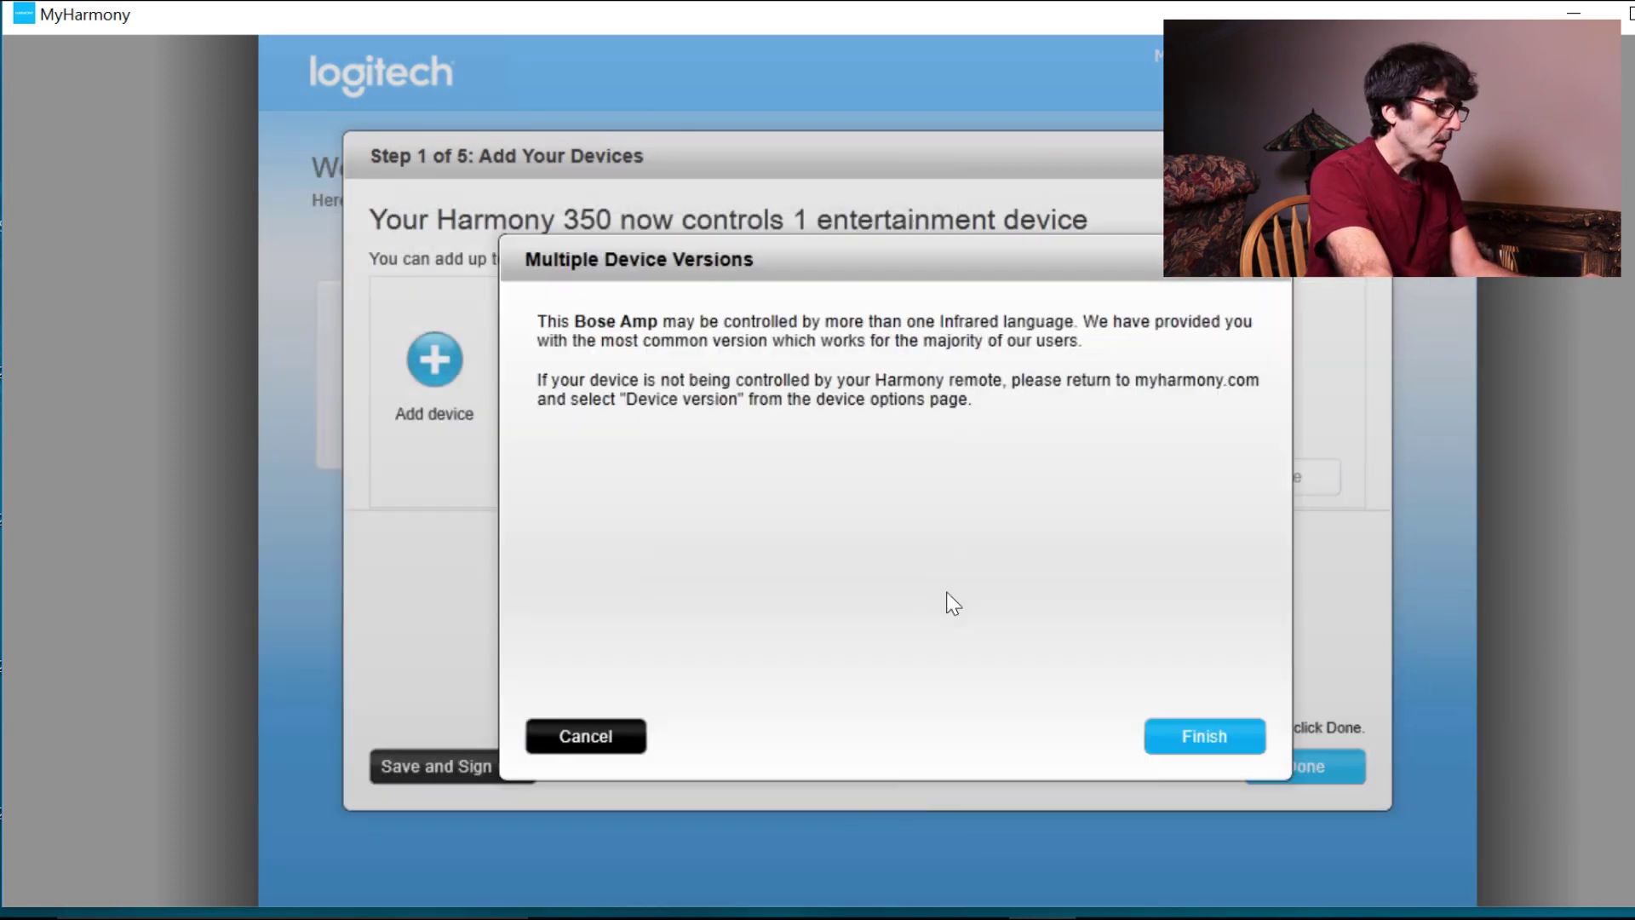
{"action": "left_click", "coordinate": [1204, 739]}
Add the Apple TV, model A1427, as a device
{"action": "left_click", "coordinate": [442, 372]}
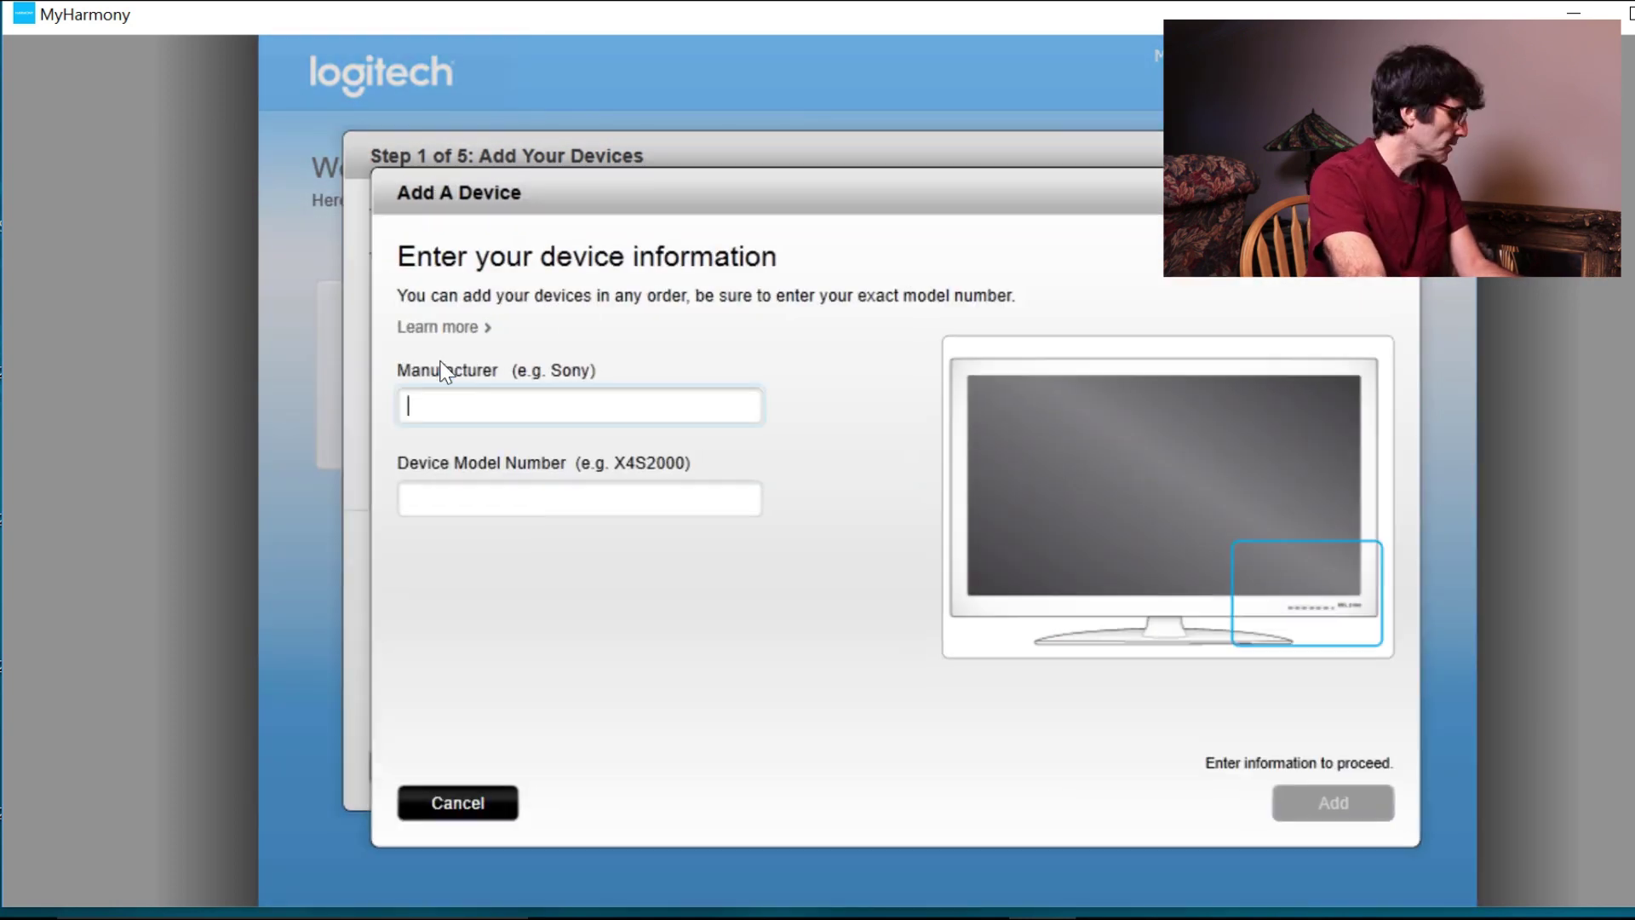
{"action": "type", "text": "apple"}
{"action": "left_click", "coordinate": [445, 498]}
{"action": "type", "text": "a1427"}
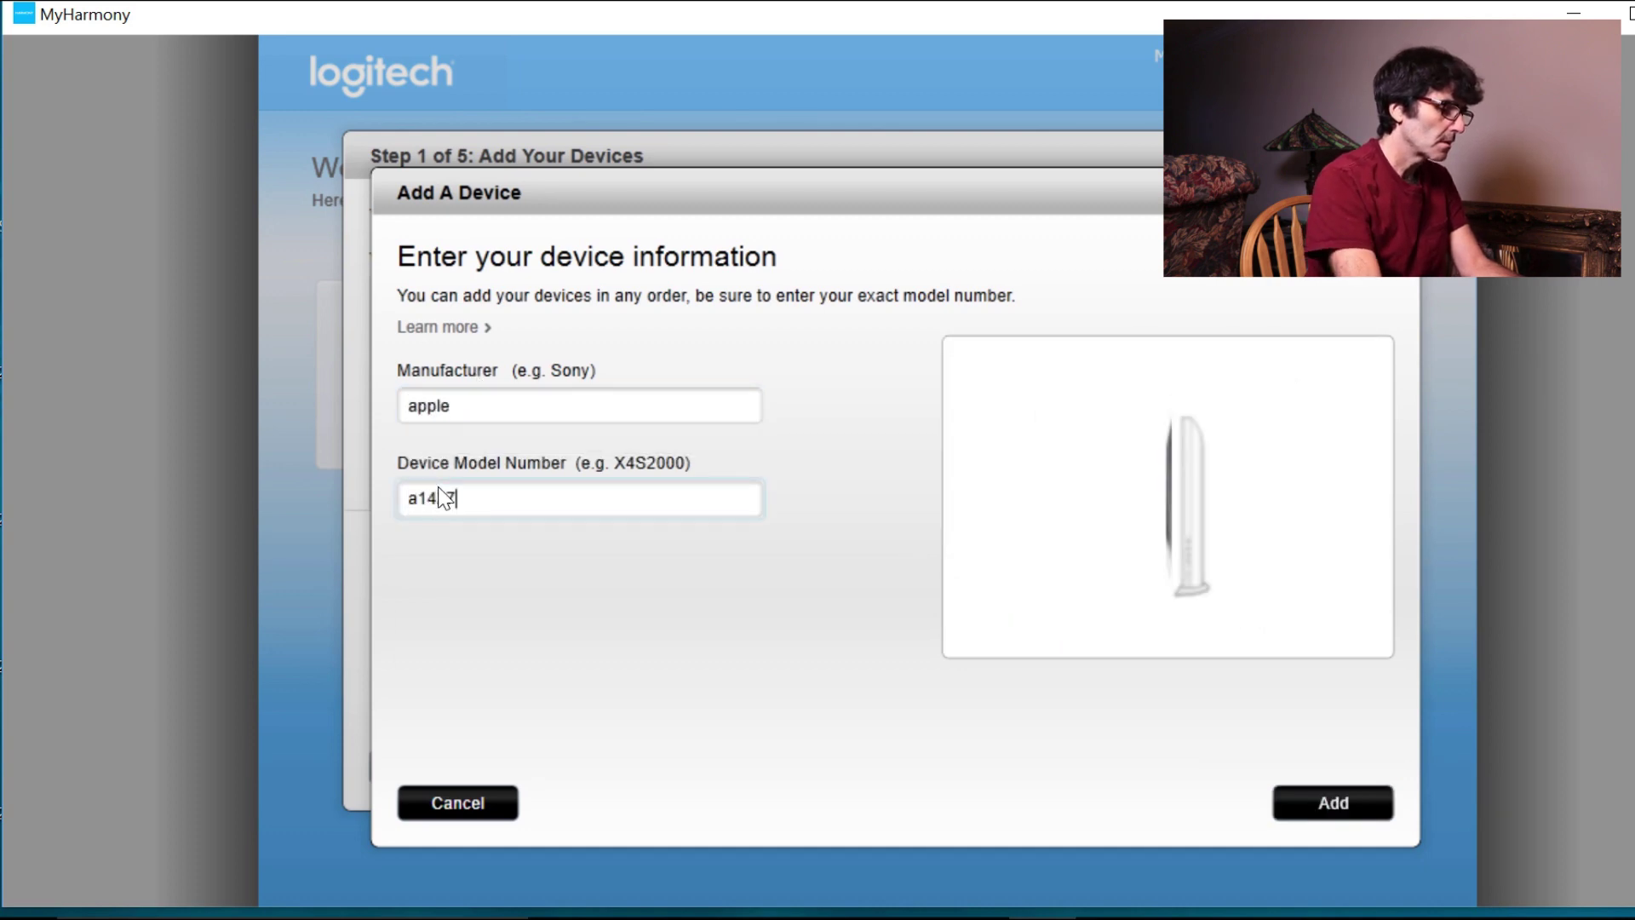
{"action": "left_click", "coordinate": [1313, 792]}
Add the Sony BDP-S player as a device
{"action": "left_click", "coordinate": [436, 357]}
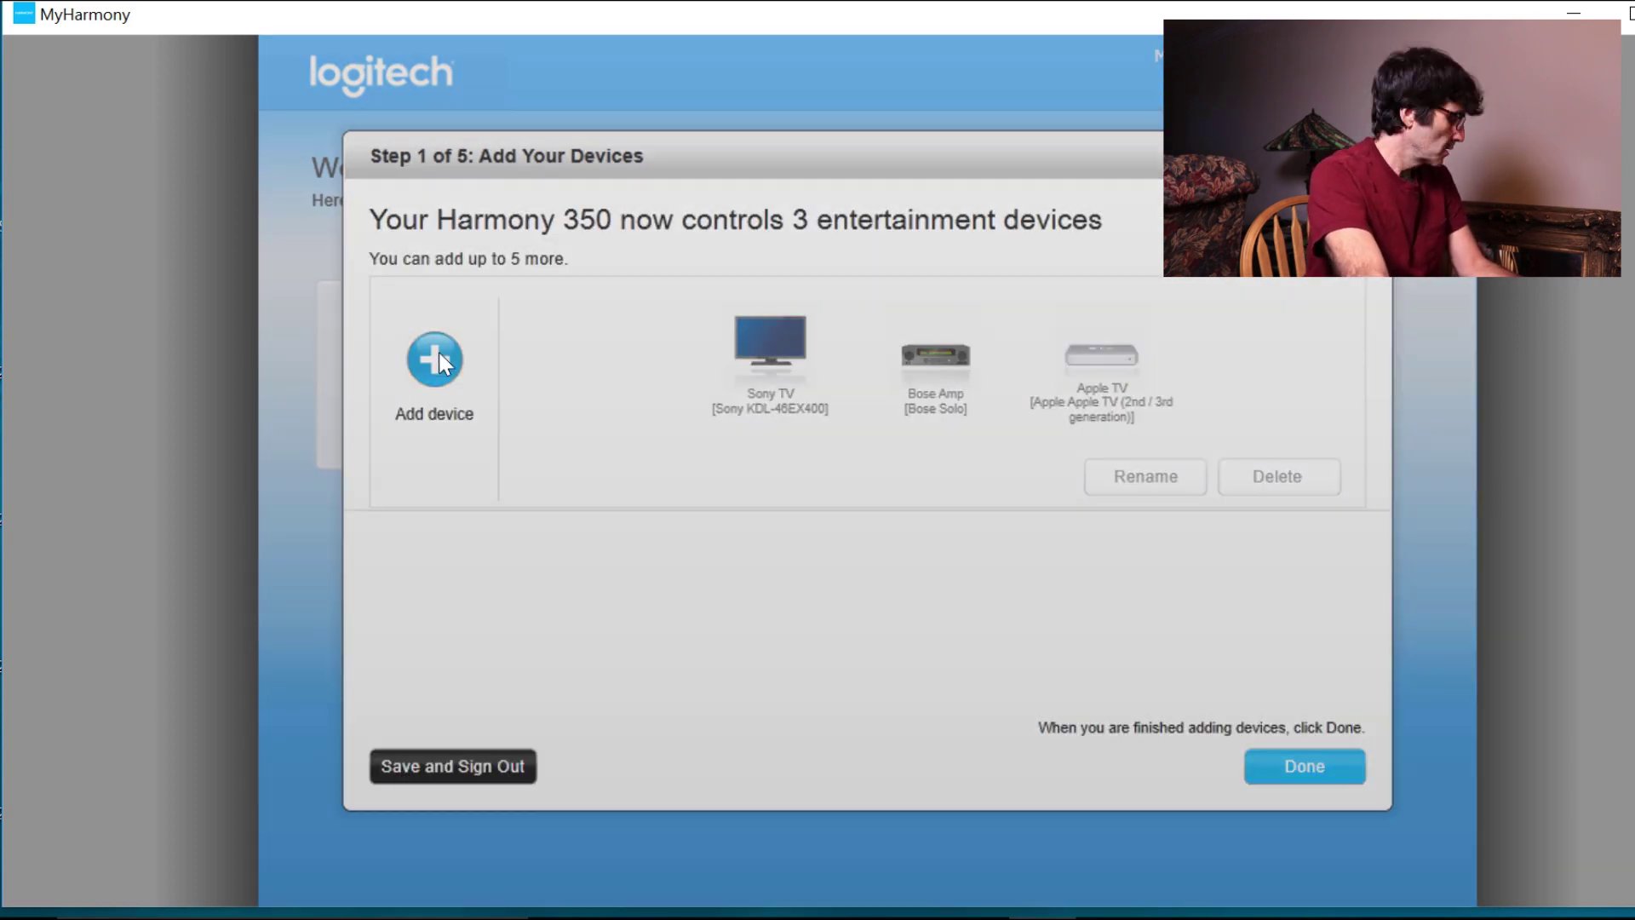
{"action": "type", "text": "sony"}
{"action": "left_click", "coordinate": [454, 498]}
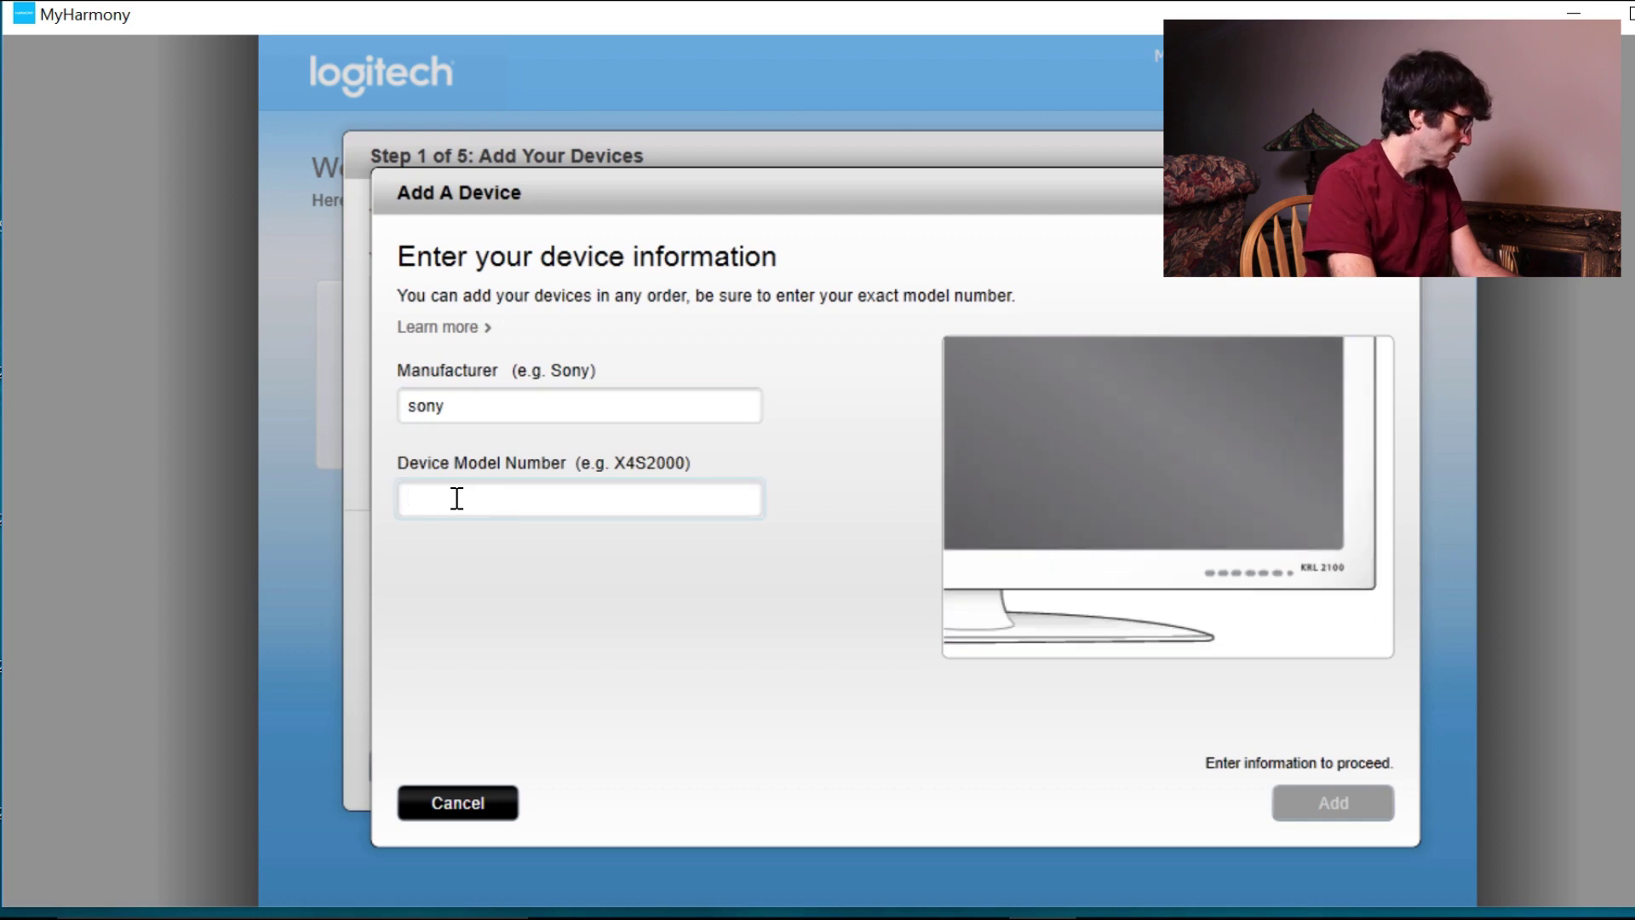
{"action": "type", "text": "bdp-s6700"}
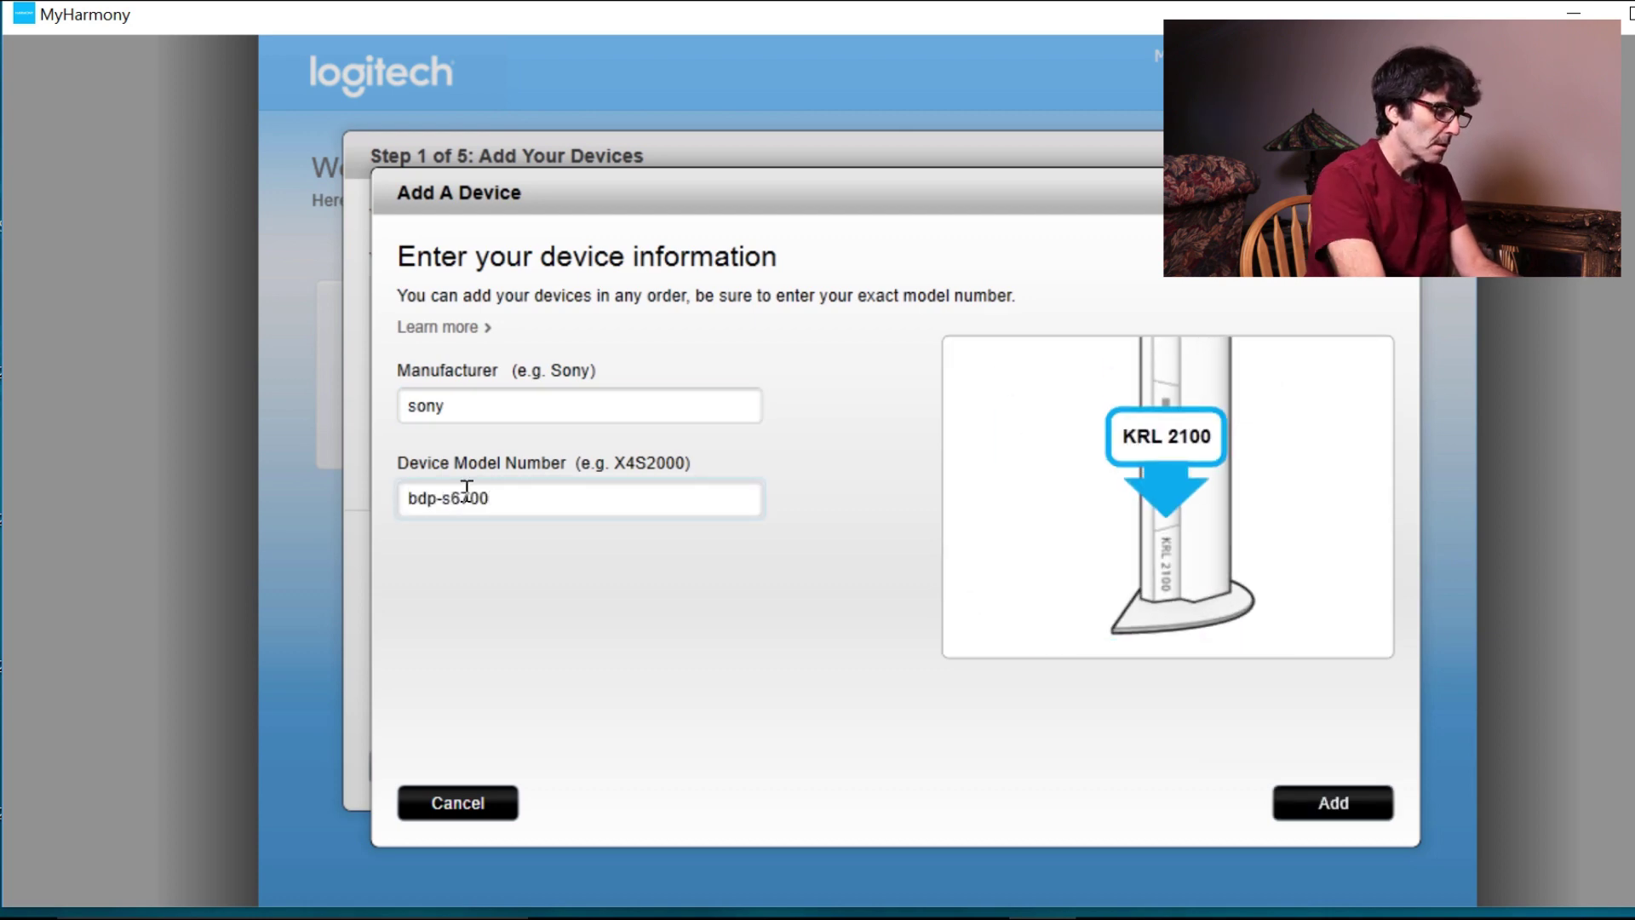
{"action": "left_click", "coordinate": [1332, 800]}
{"action": "left_click", "coordinate": [434, 366]}
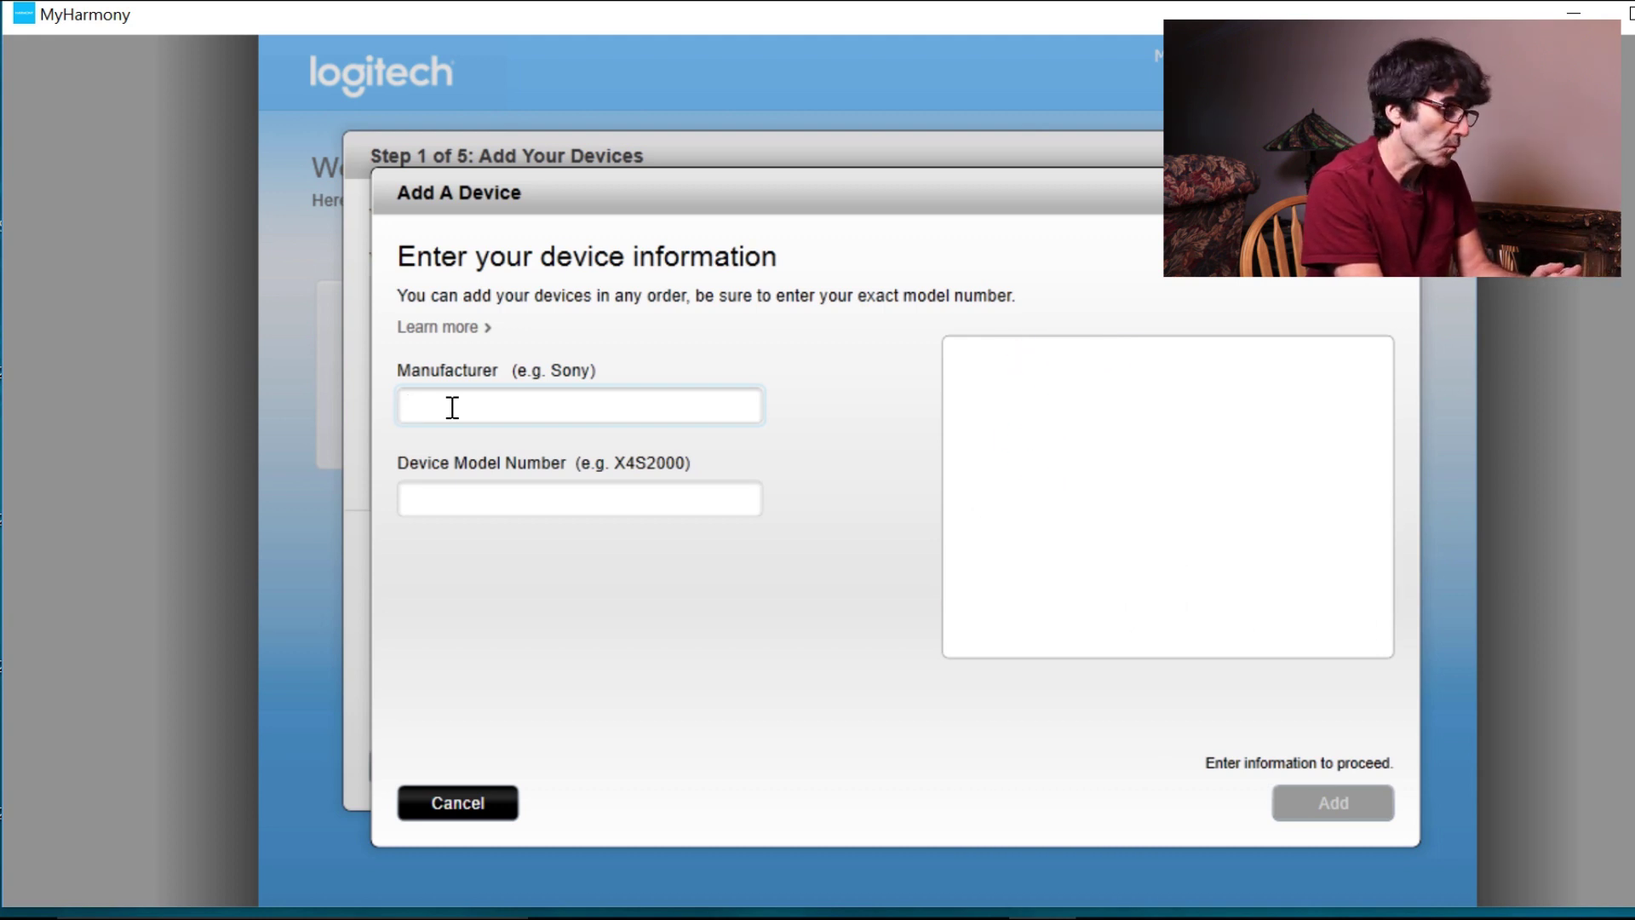
Enter 'dish' as the manufacturer and confirm Dish for the new DVR
{"action": "type", "text": "di"}
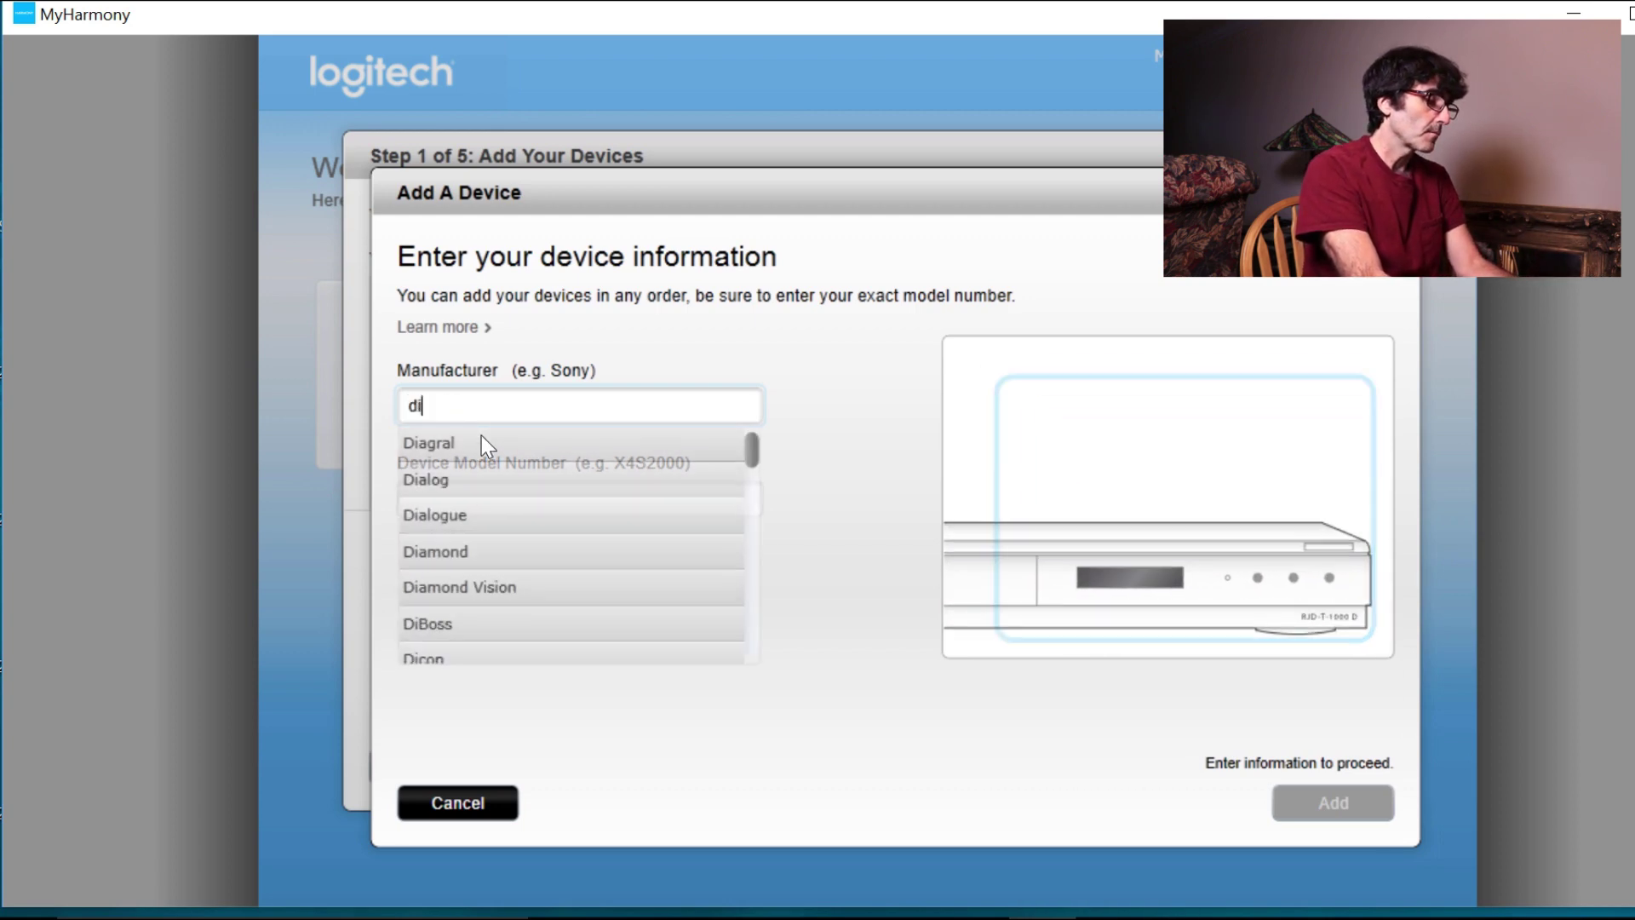
{"action": "type", "text": "sh Network"}
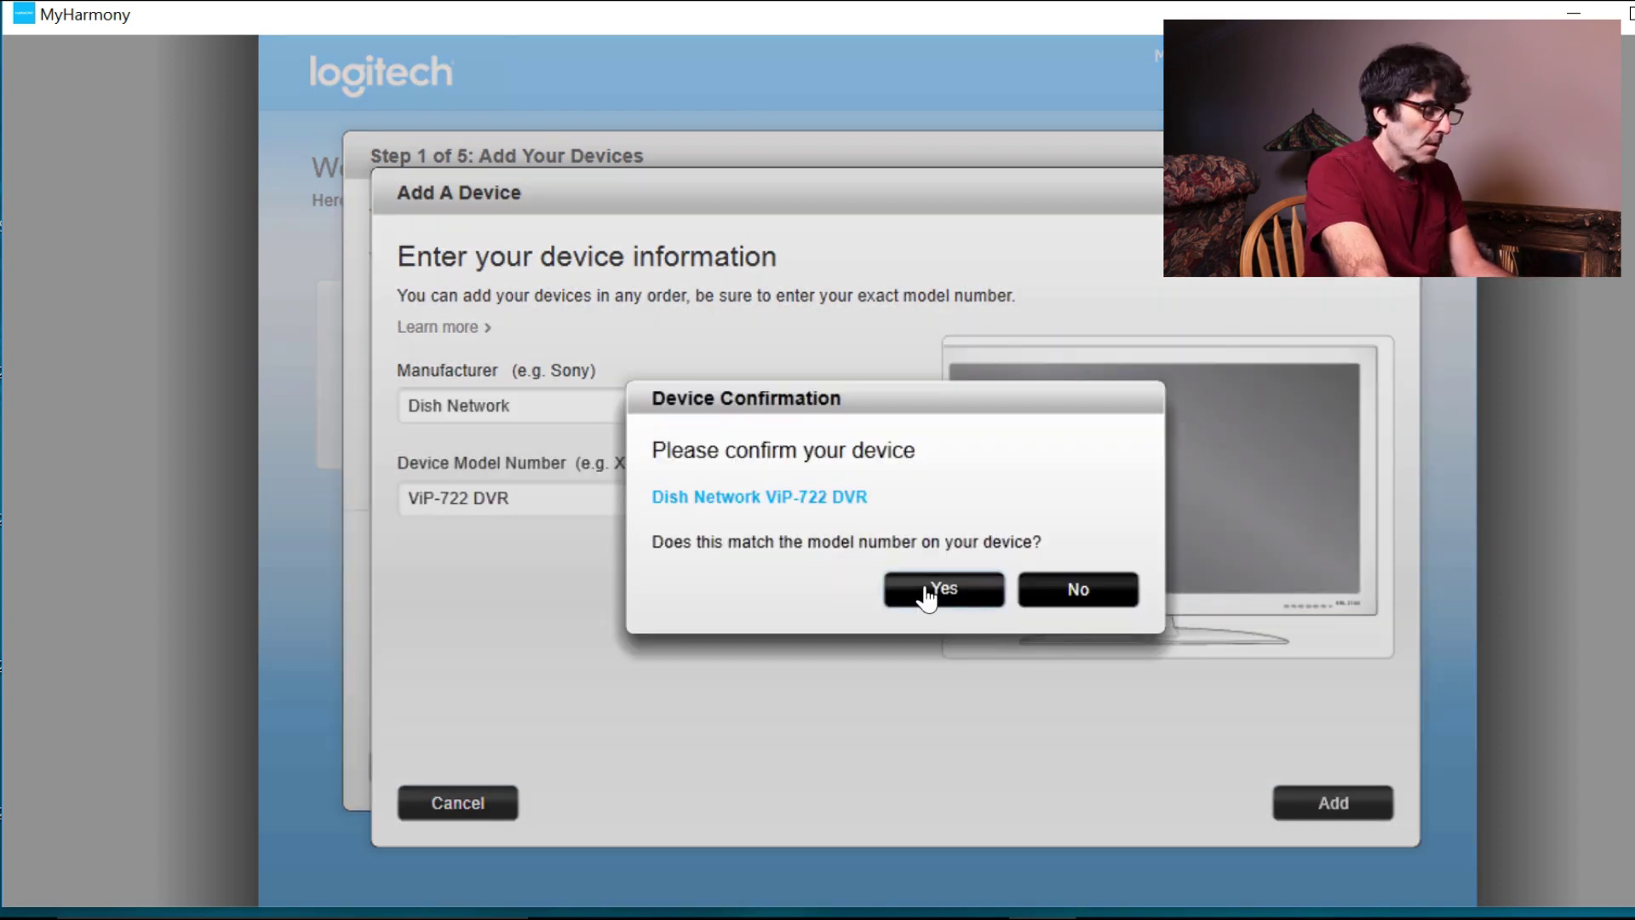
{"action": "left_click", "coordinate": [924, 592]}
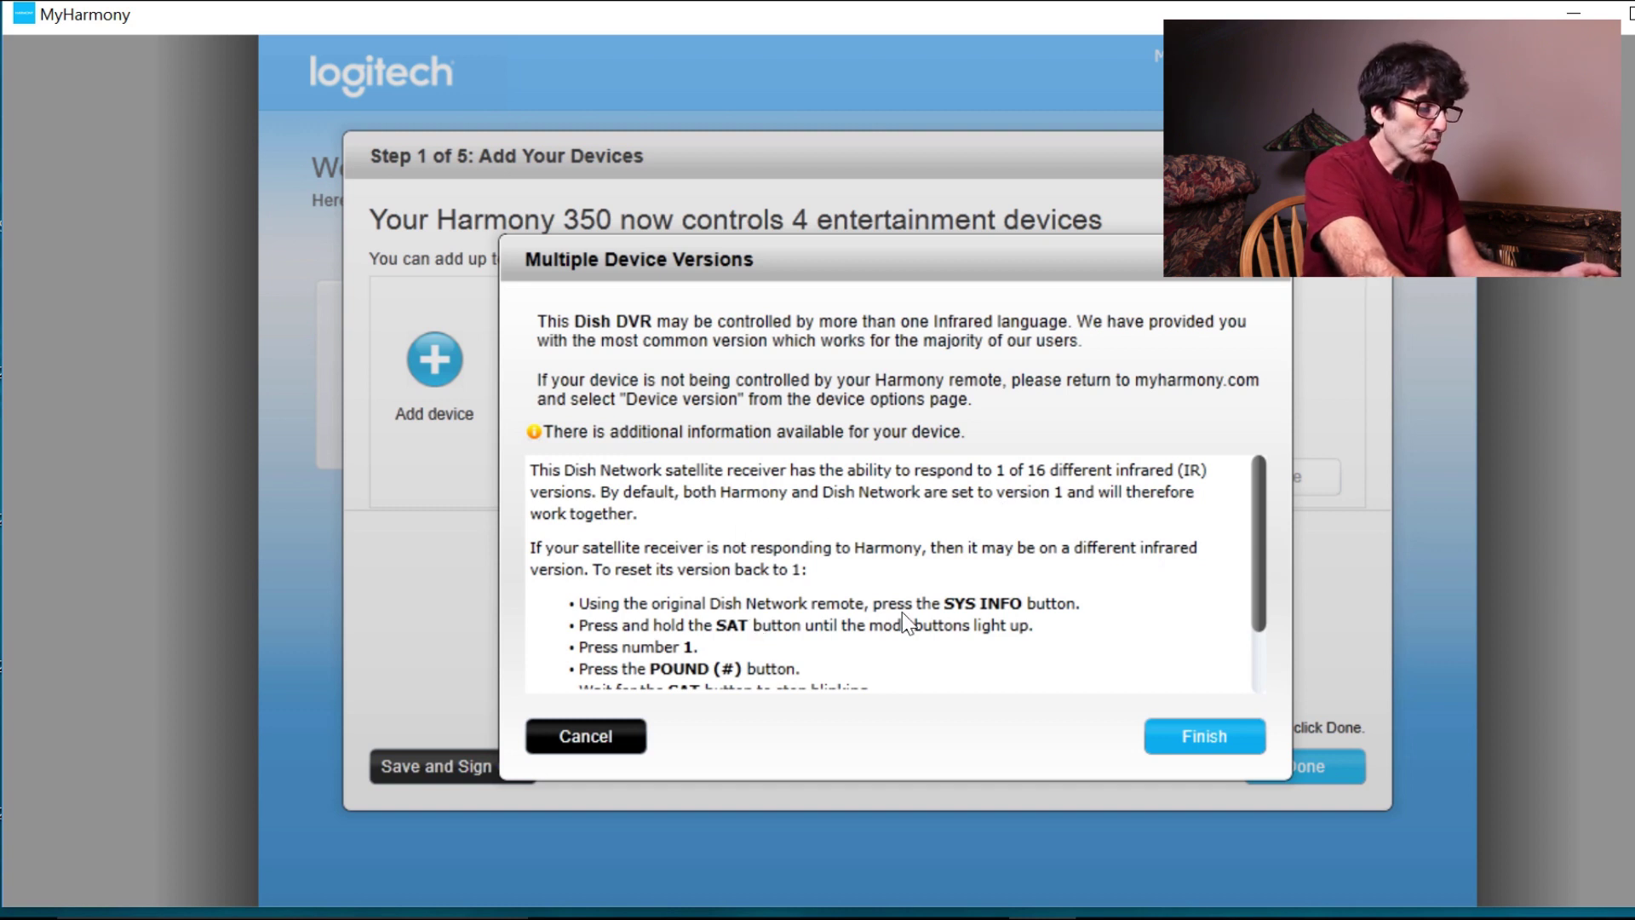
Finish adding the Dish DVR and complete the Add Your Devices step
{"action": "scroll", "coordinate": [911, 617], "scroll_direction": "down", "scroll_amount": 3}
{"action": "scroll", "coordinate": [934, 574], "scroll_direction": "down", "scroll_amount": 2}
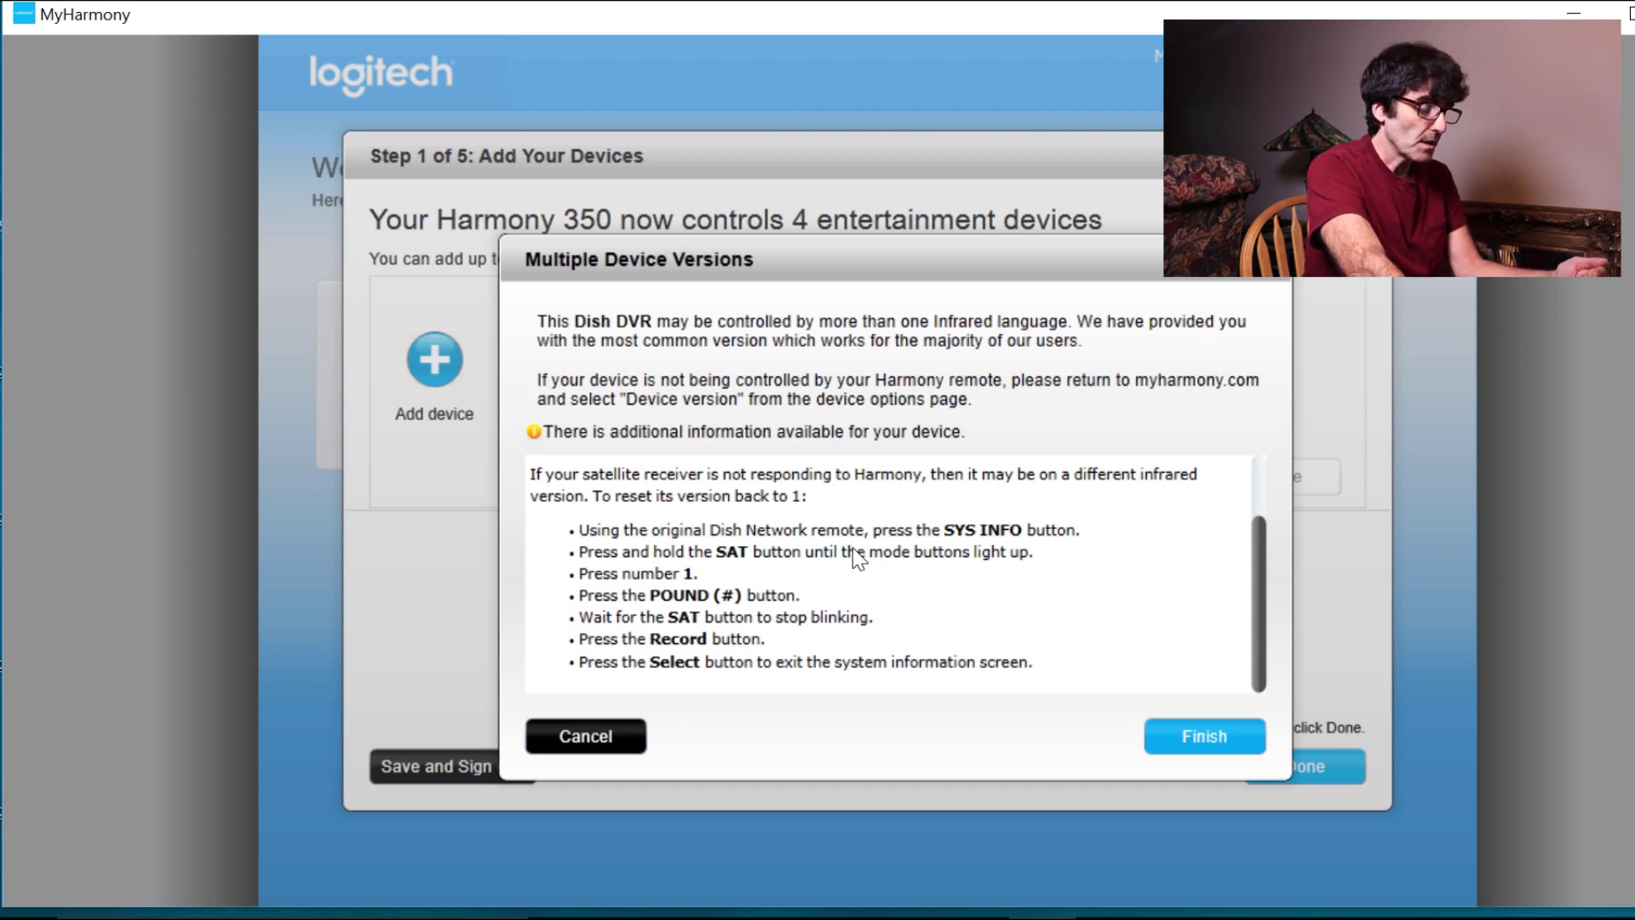
{"action": "left_click", "coordinate": [1186, 737]}
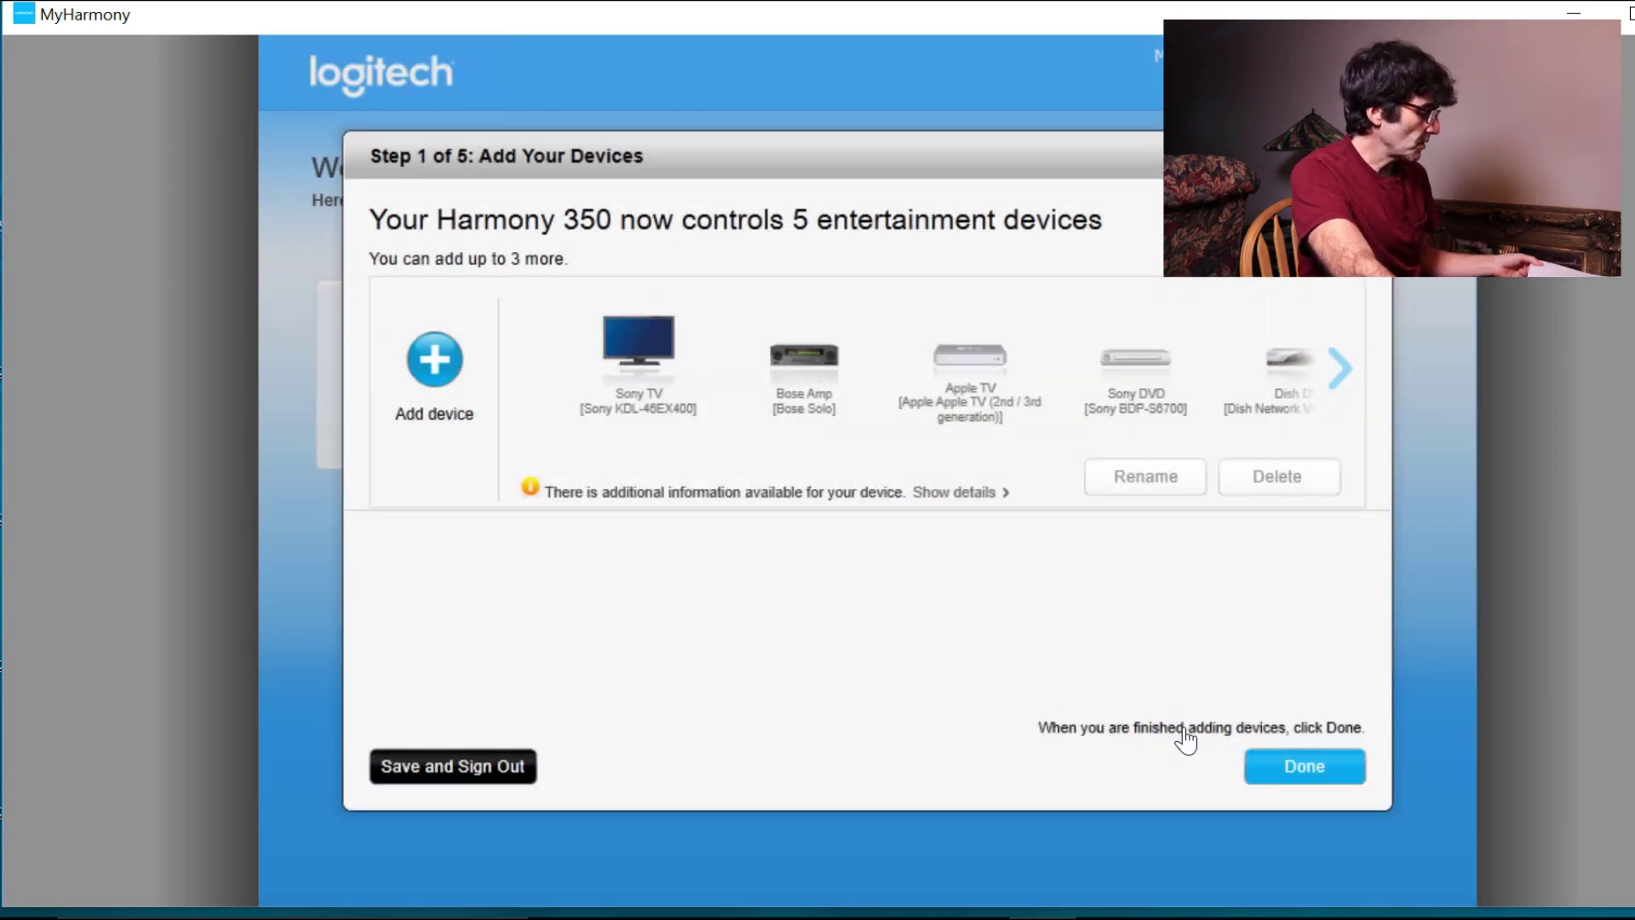
{"action": "left_click", "coordinate": [1270, 770]}
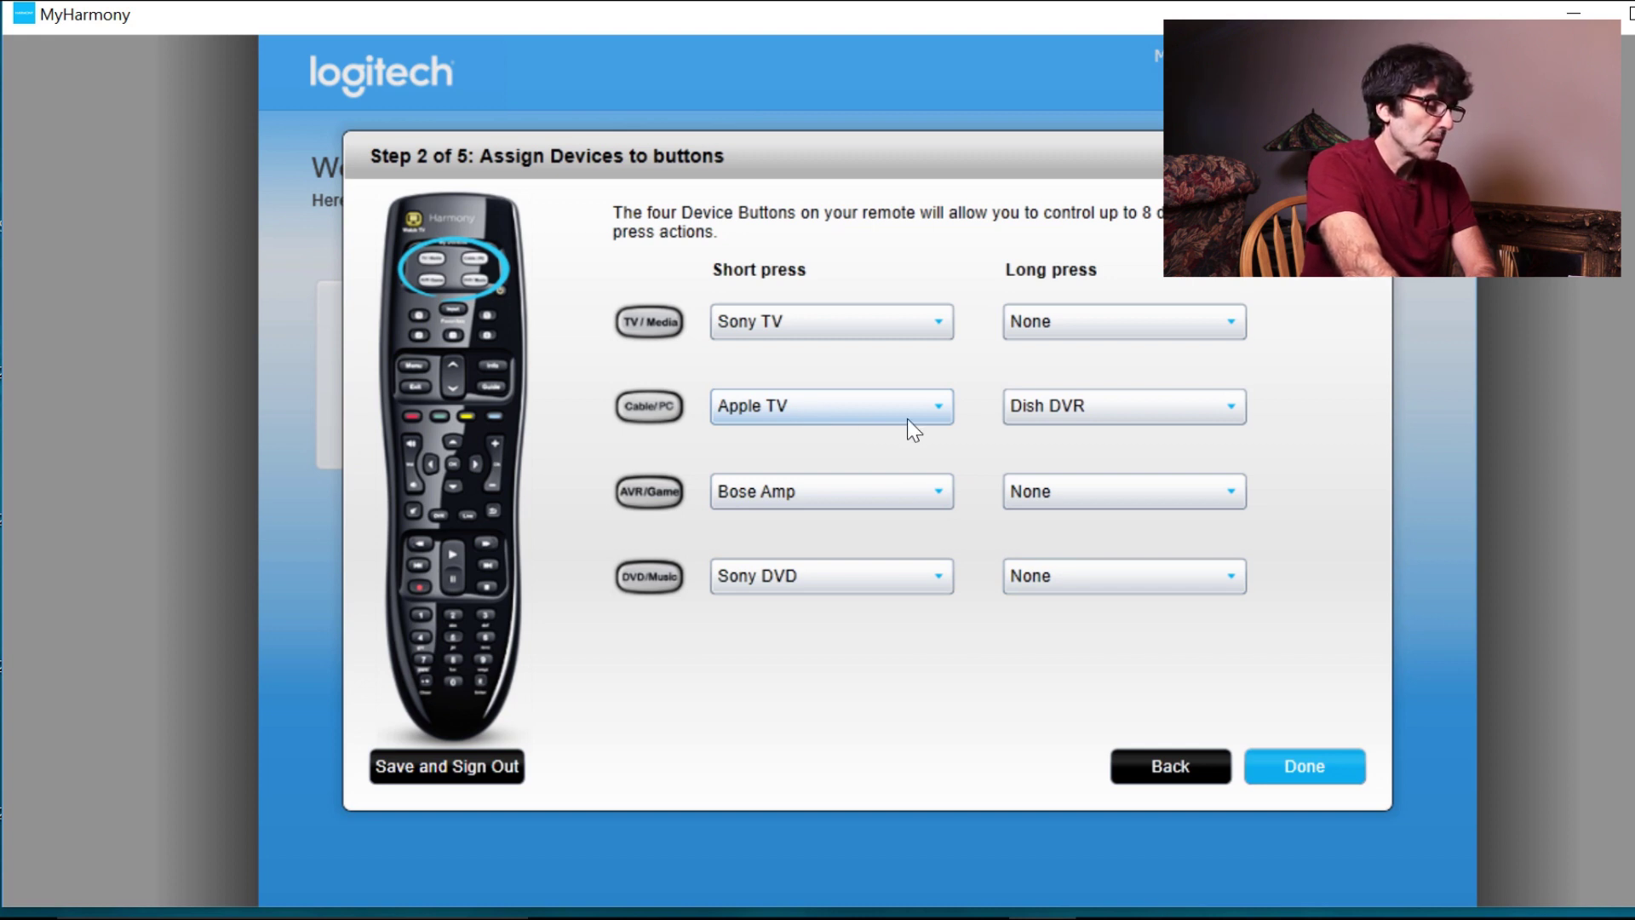
Assign Dish DVR to the Cable/PC short press and Apple TV to its long press
{"action": "left_click", "coordinate": [939, 412]}
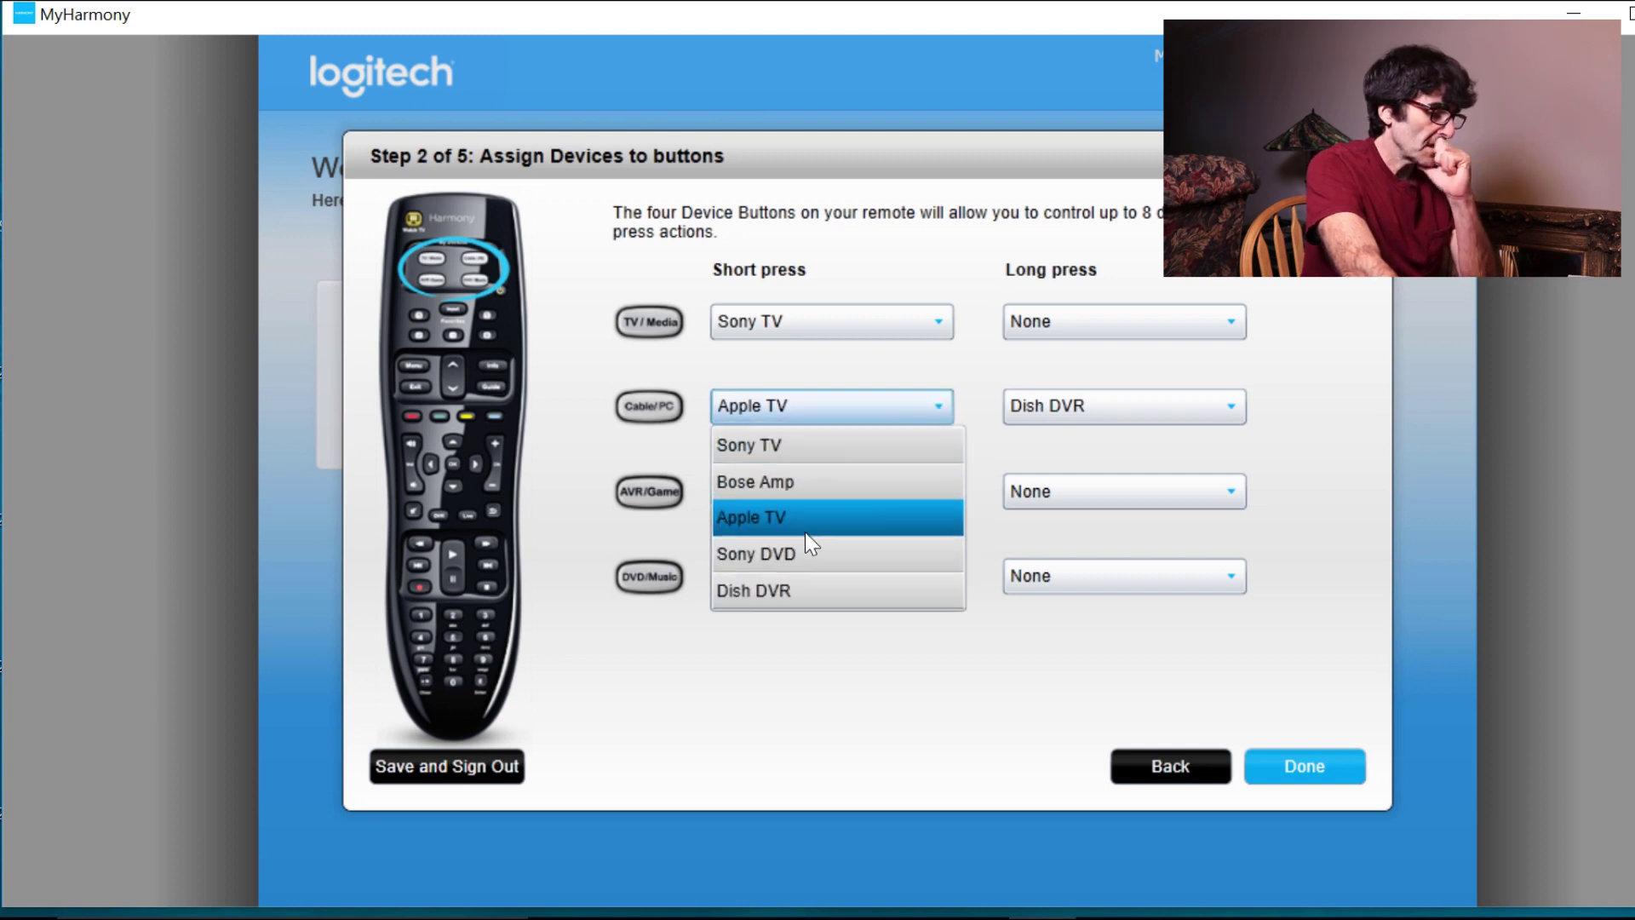
{"action": "left_click", "coordinate": [785, 596]}
{"action": "left_click", "coordinate": [785, 596]}
{"action": "left_click", "coordinate": [1195, 405]}
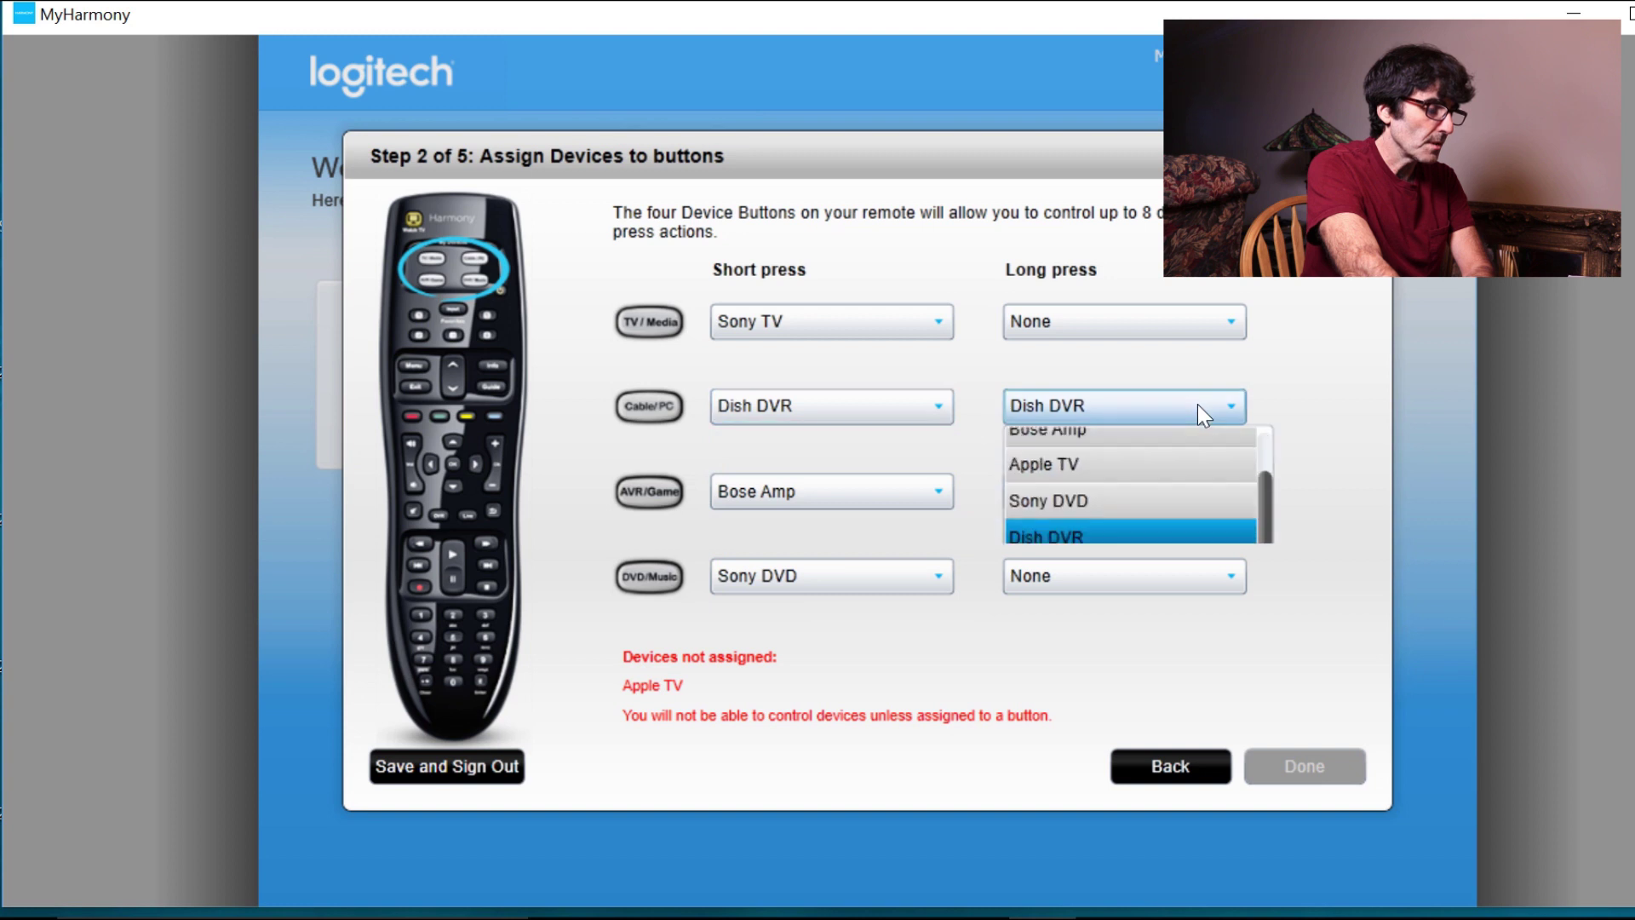
{"action": "left_click", "coordinate": [1059, 518]}
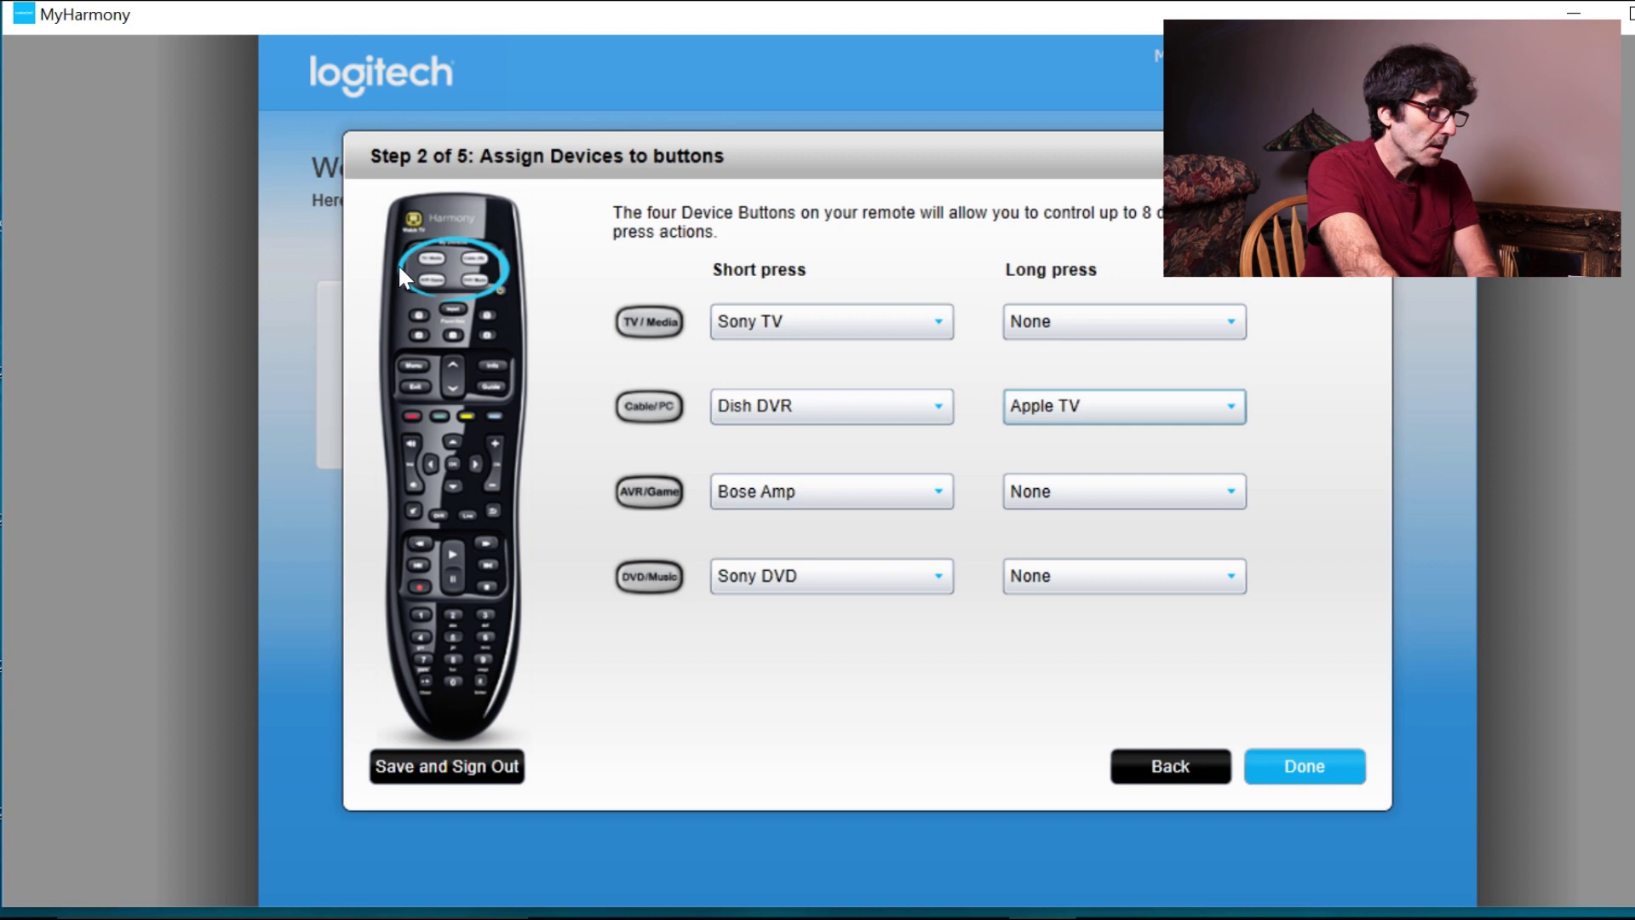
Confirm the Step 2 device buttons and proceed past the Watch TV Button page
{"action": "left_click", "coordinate": [1284, 769]}
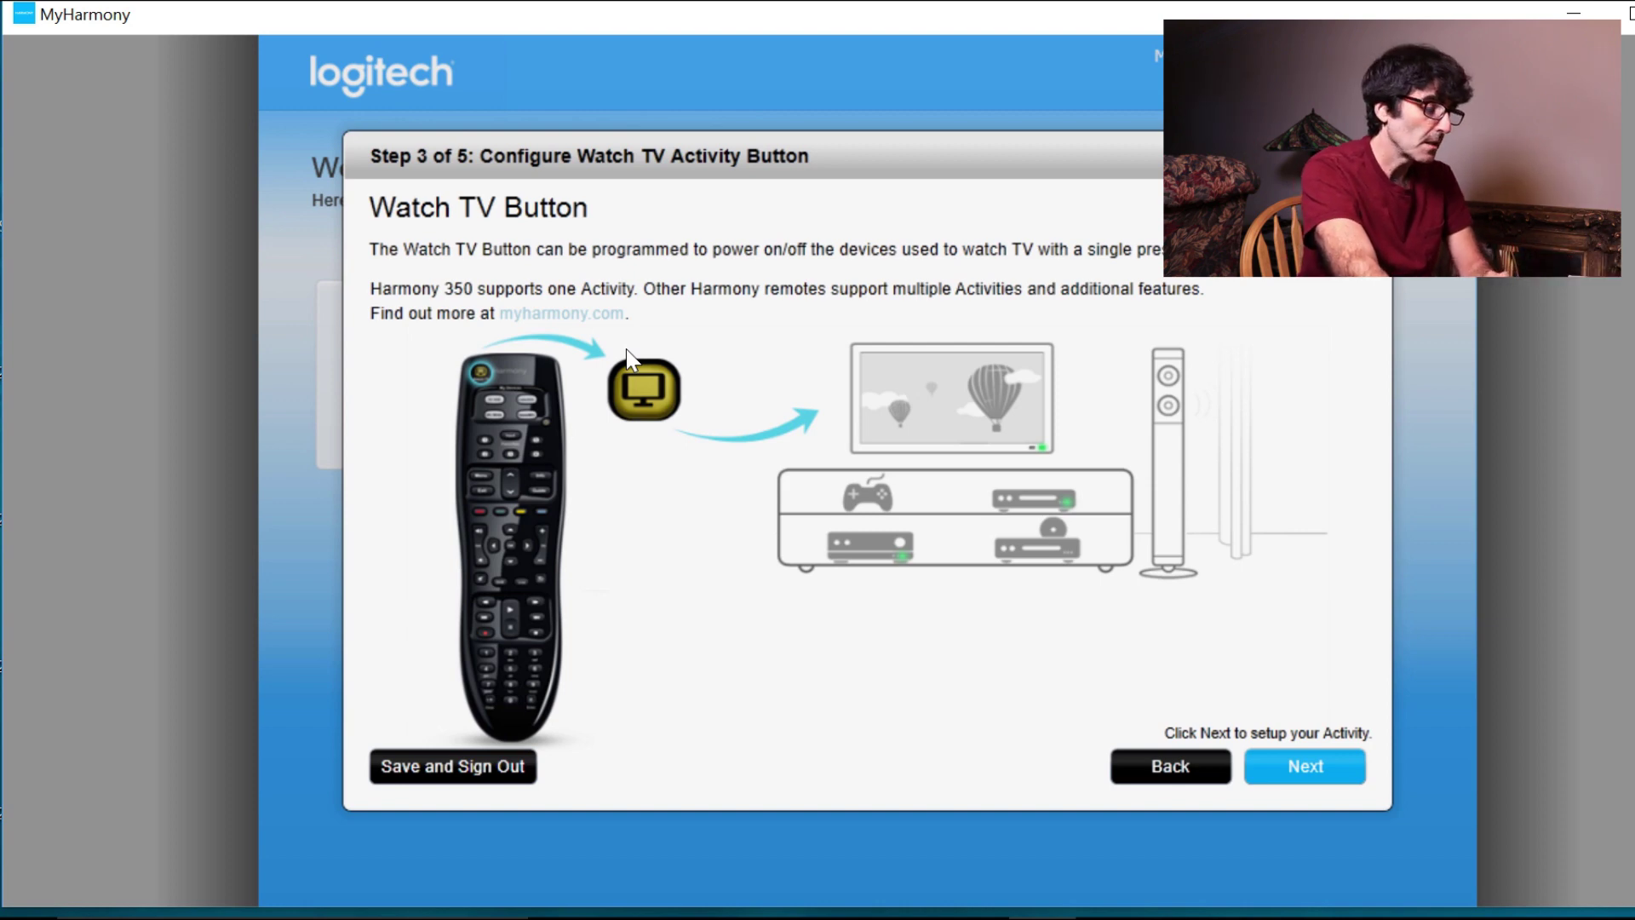
{"action": "left_click", "coordinate": [1284, 771]}
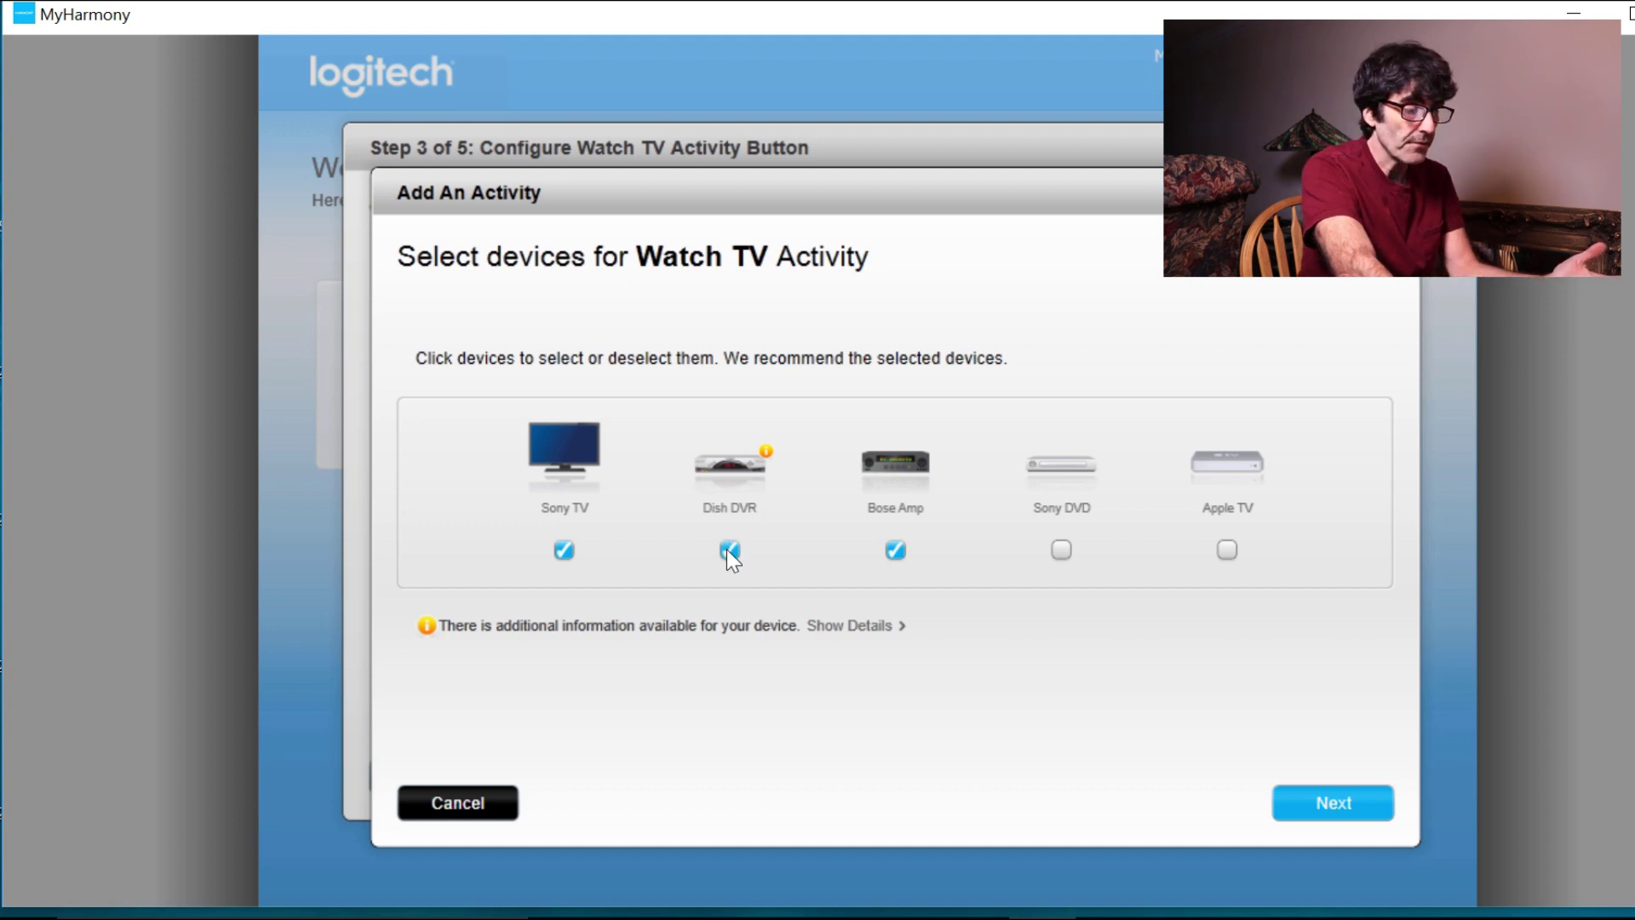
For Watch TV, exclude the Dish DVR and include the Apple TV
{"action": "left_click", "coordinate": [729, 549]}
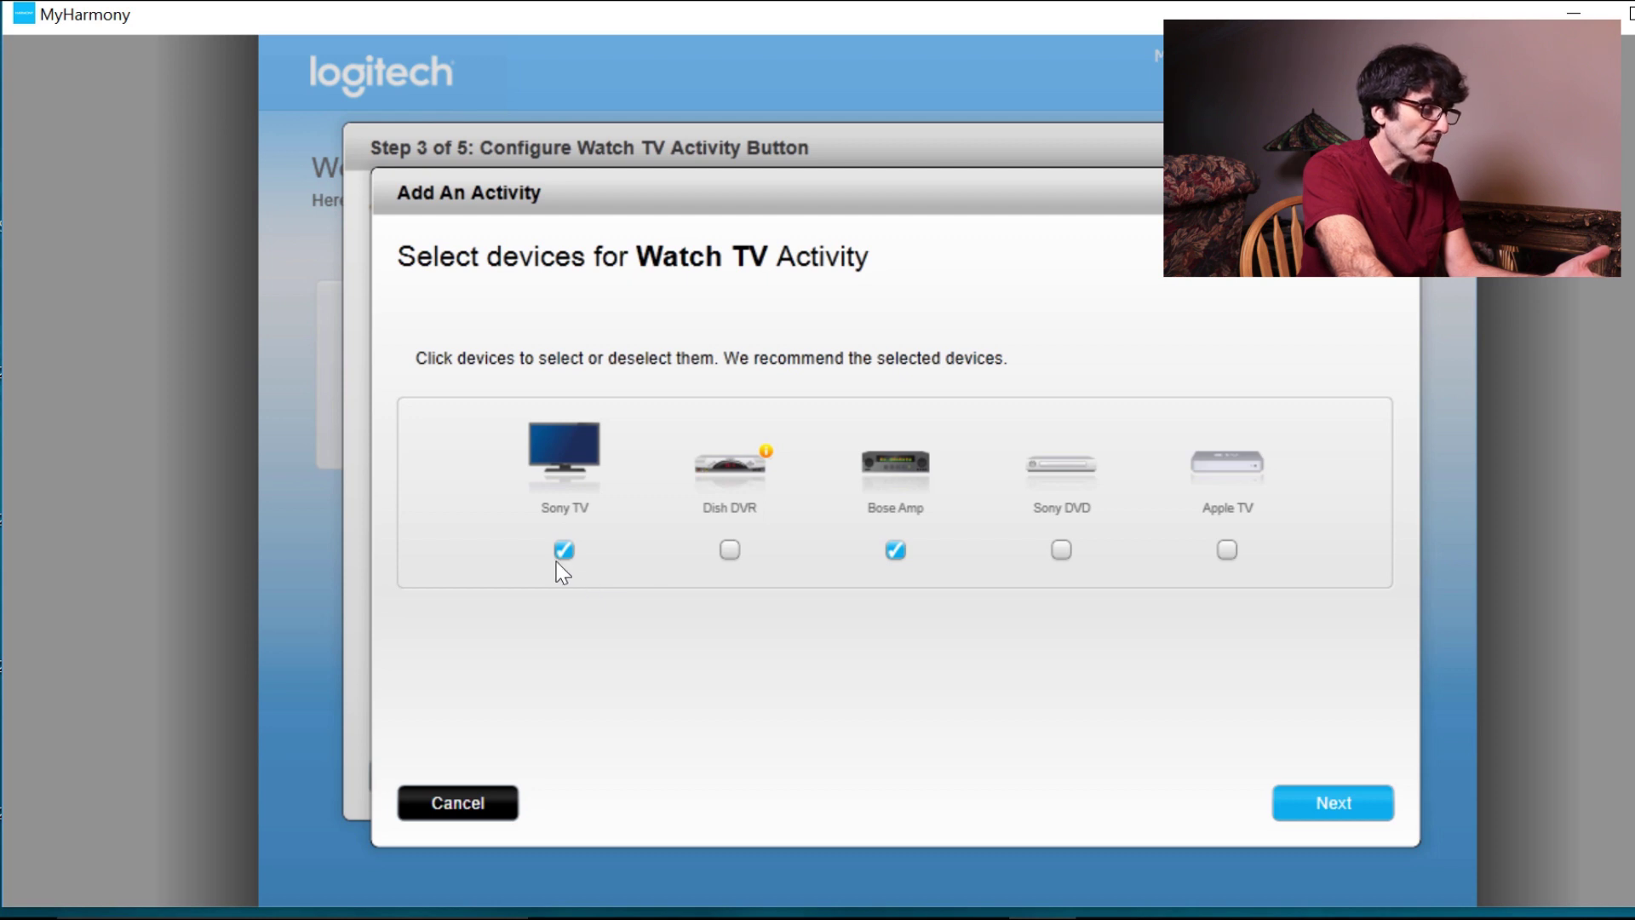
{"action": "left_click", "coordinate": [1224, 548]}
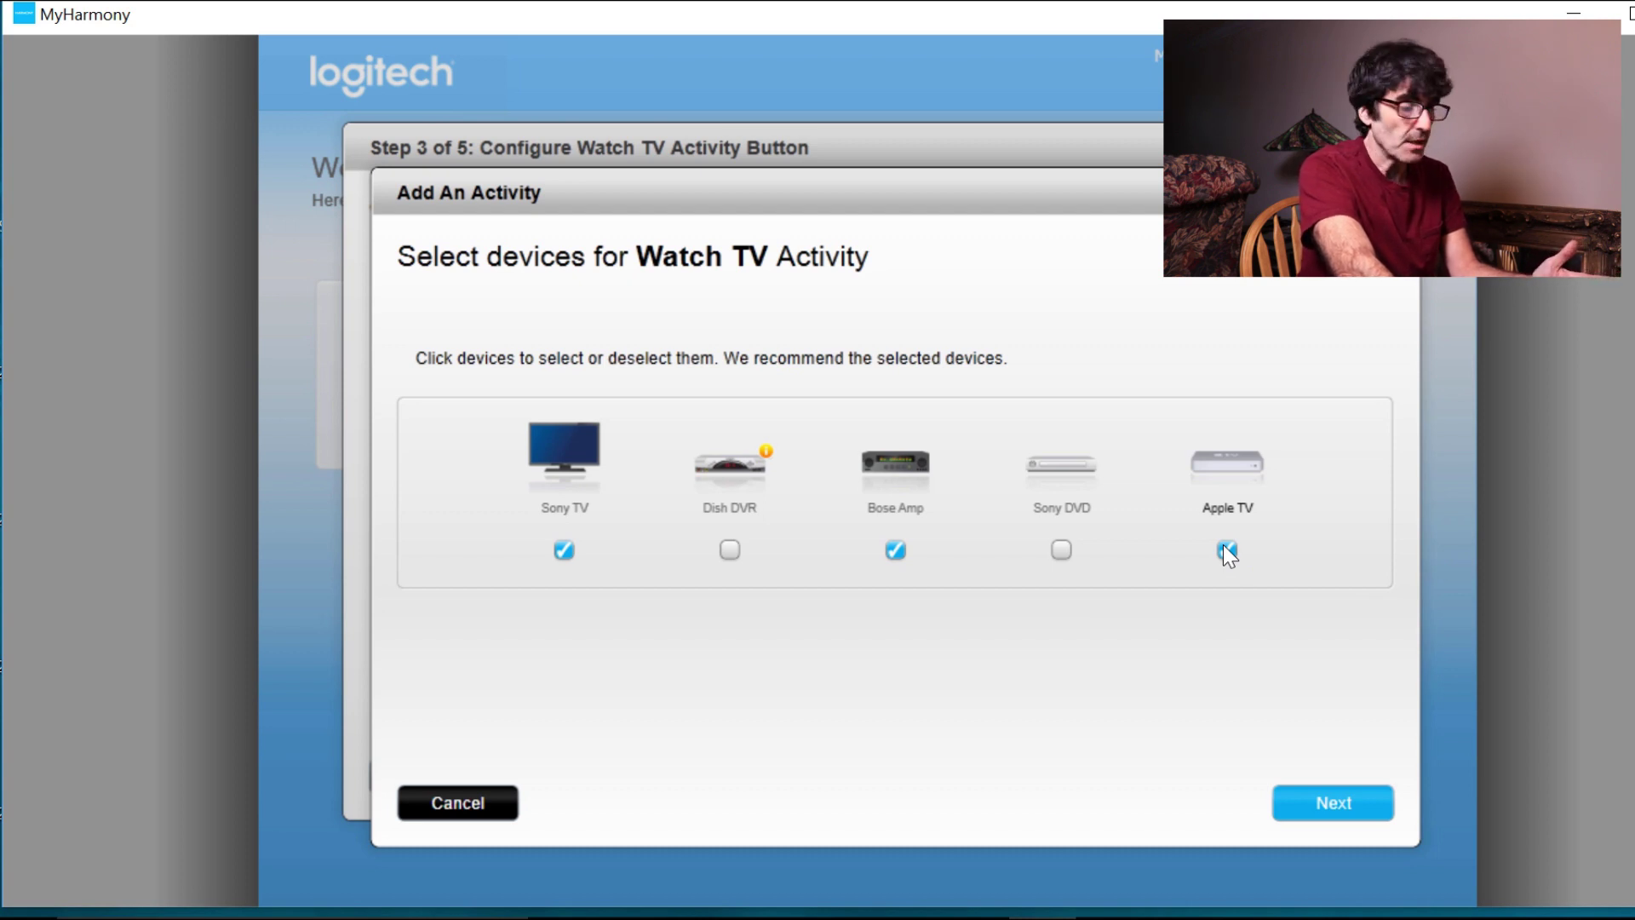
{"action": "left_click", "coordinate": [1314, 807]}
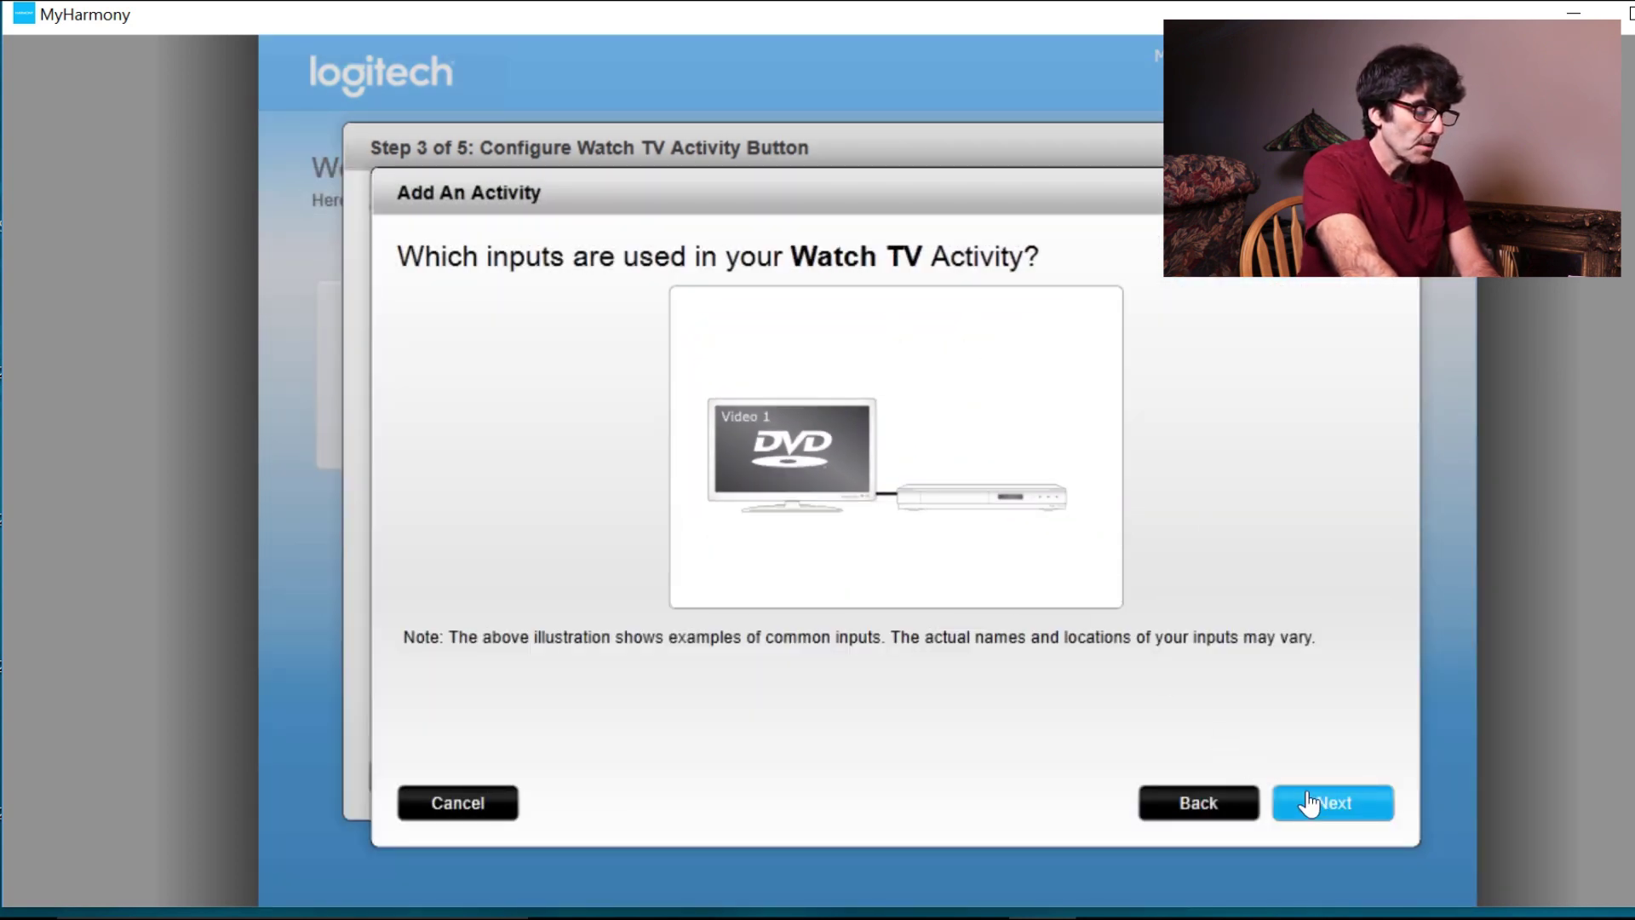
Set the Sony TV input to HDMI 1 and finish the Watch TV activity
{"action": "left_click", "coordinate": [1311, 802]}
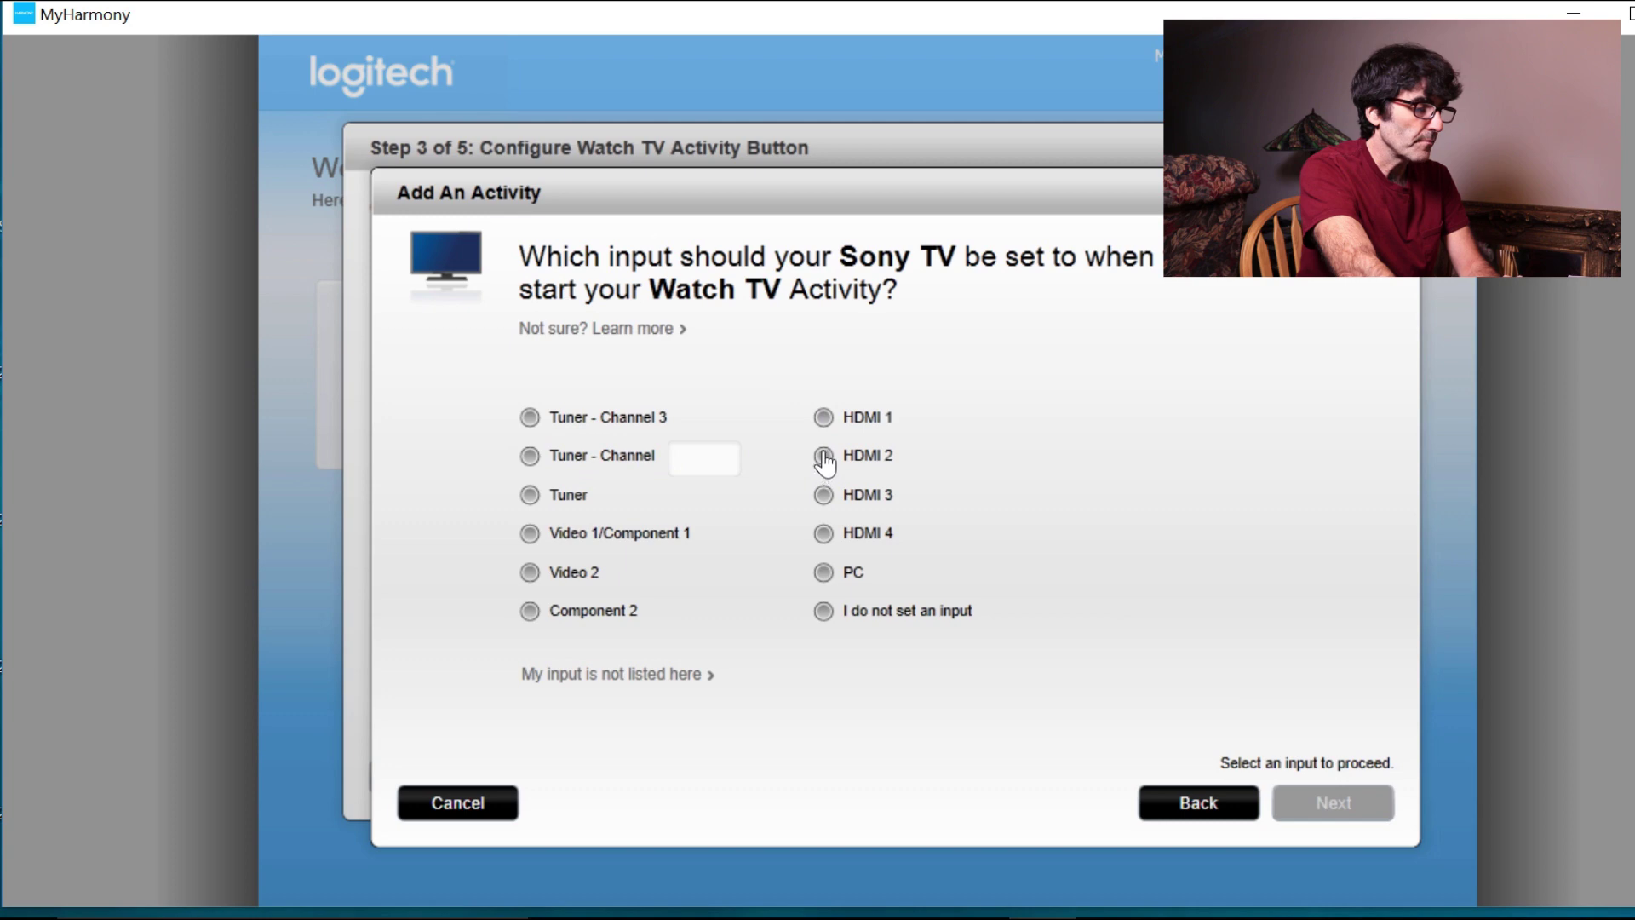
{"action": "left_click", "coordinate": [824, 417]}
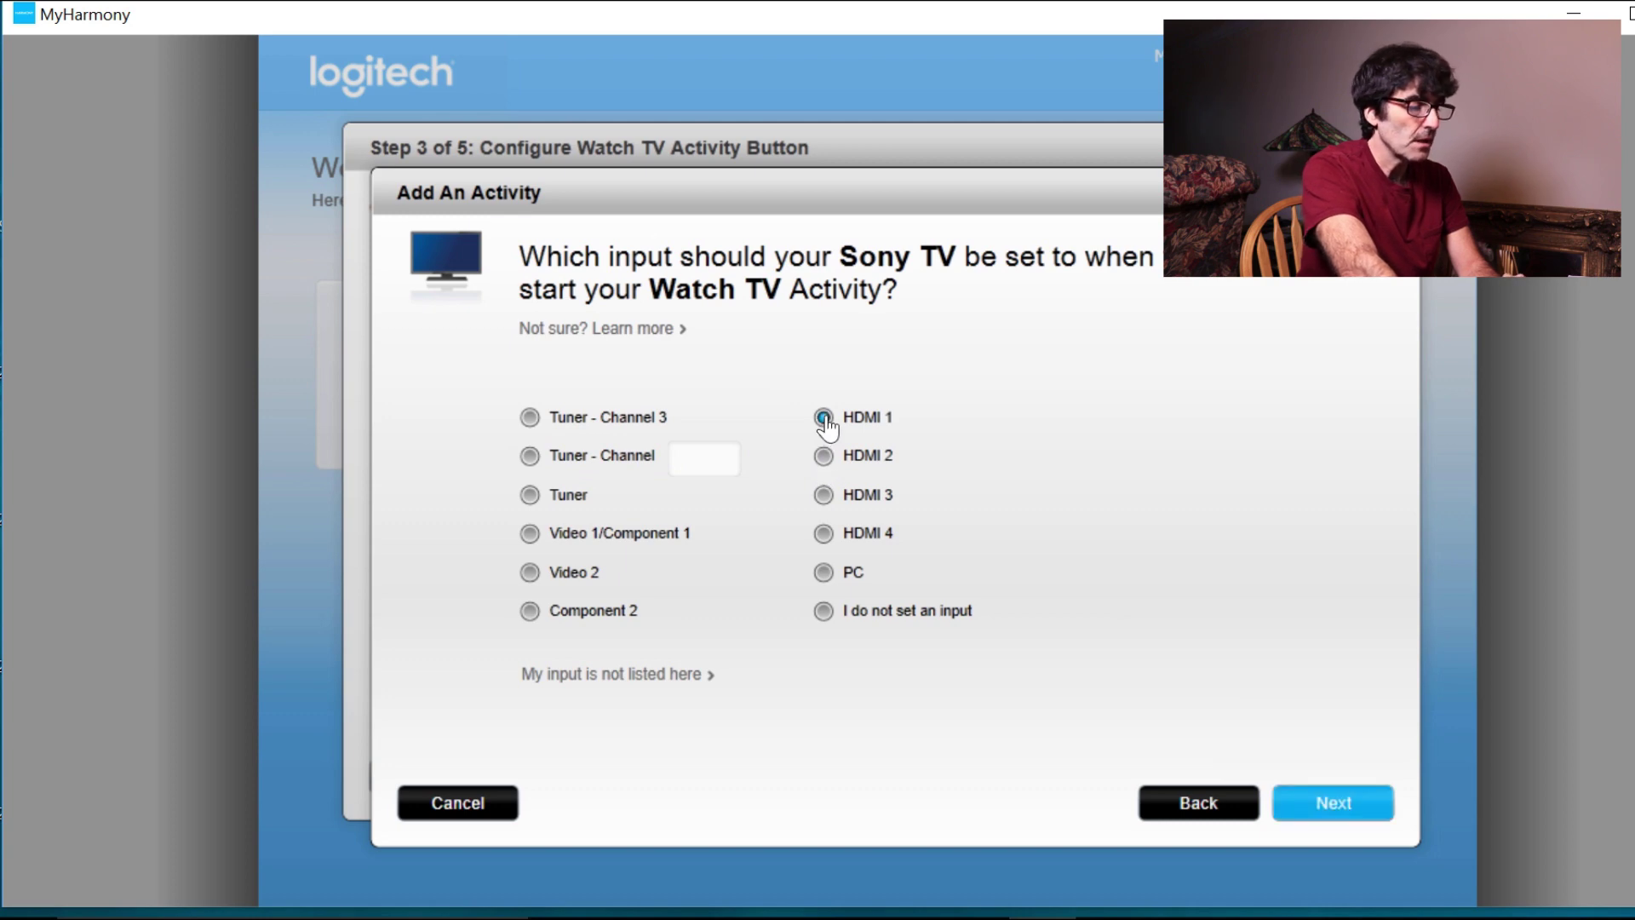
{"action": "left_click", "coordinate": [1333, 803]}
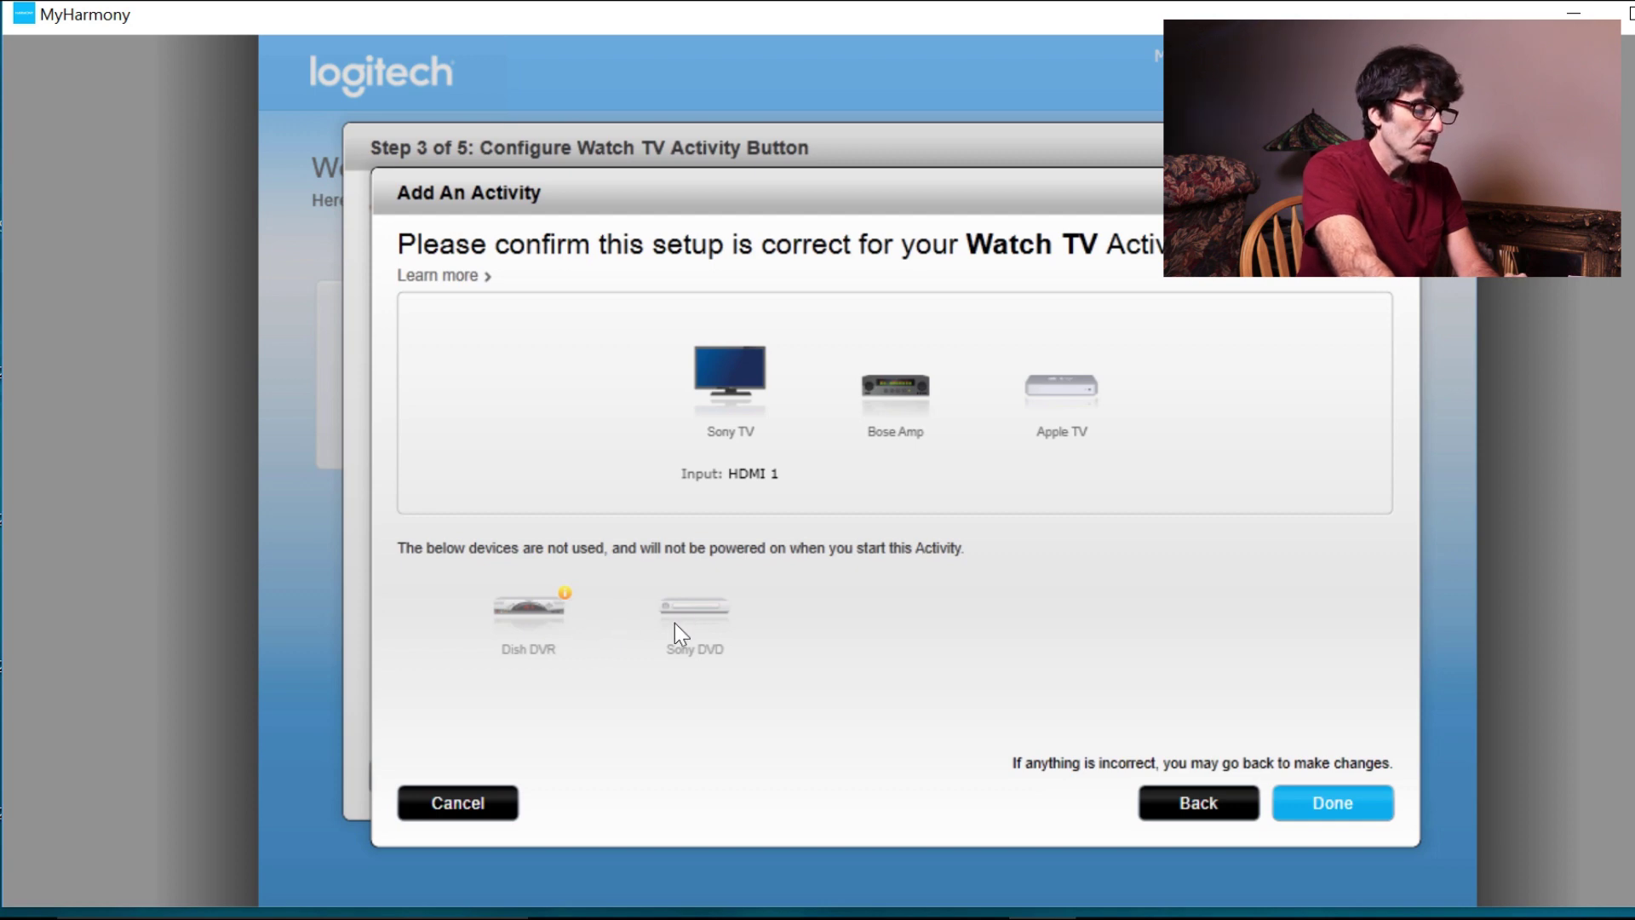
{"action": "left_click", "coordinate": [1335, 800]}
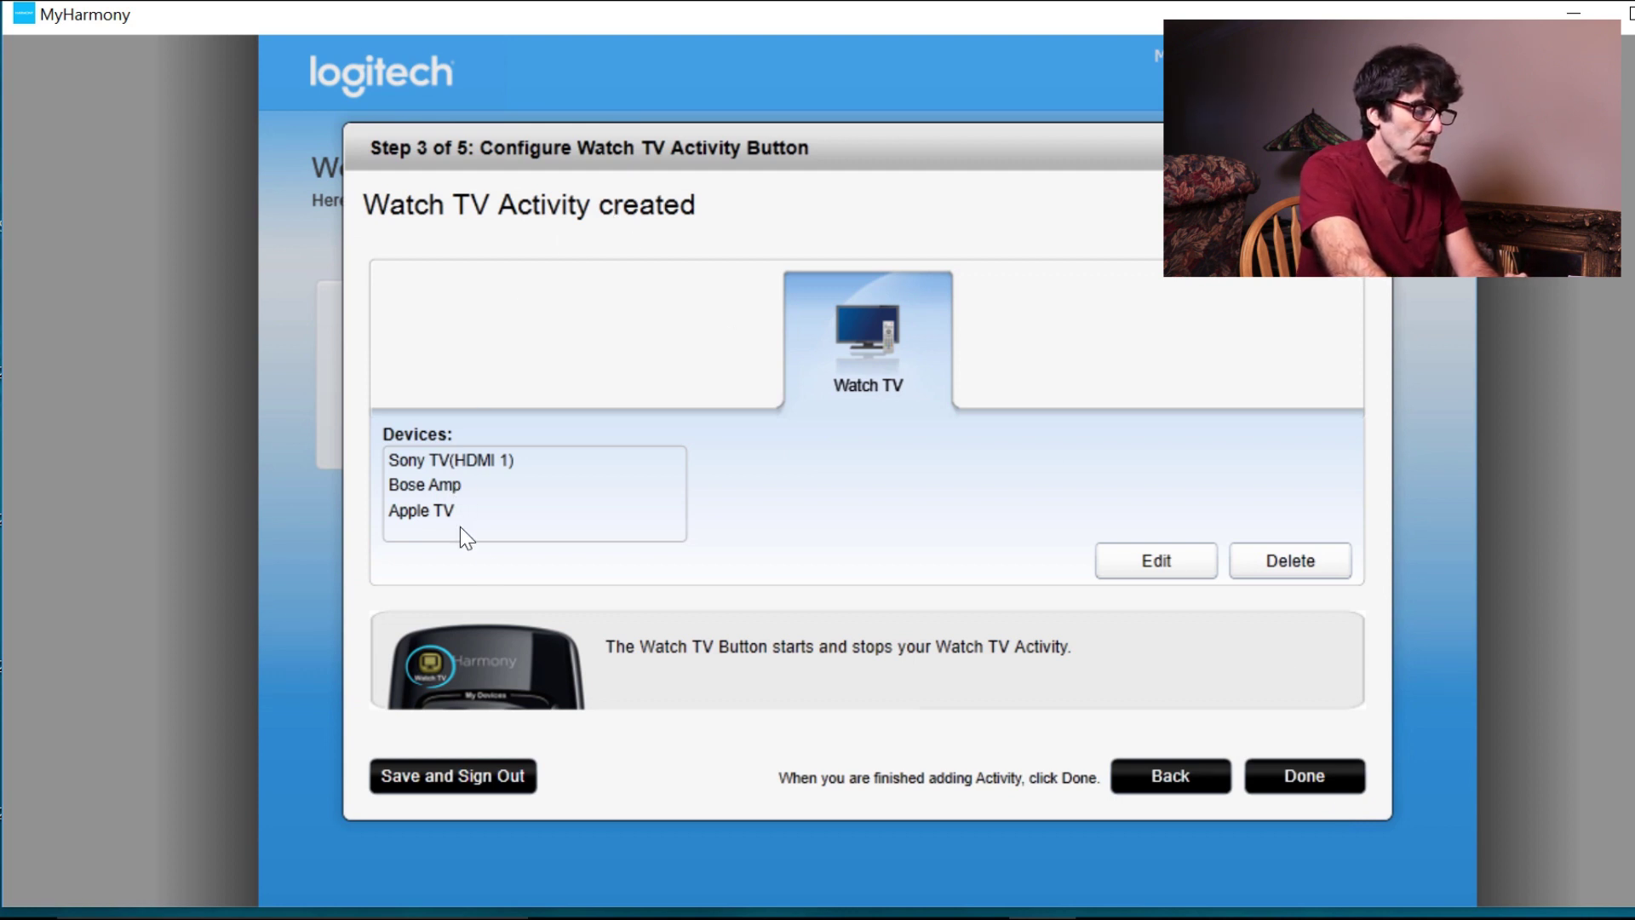
{"action": "left_click", "coordinate": [1284, 788]}
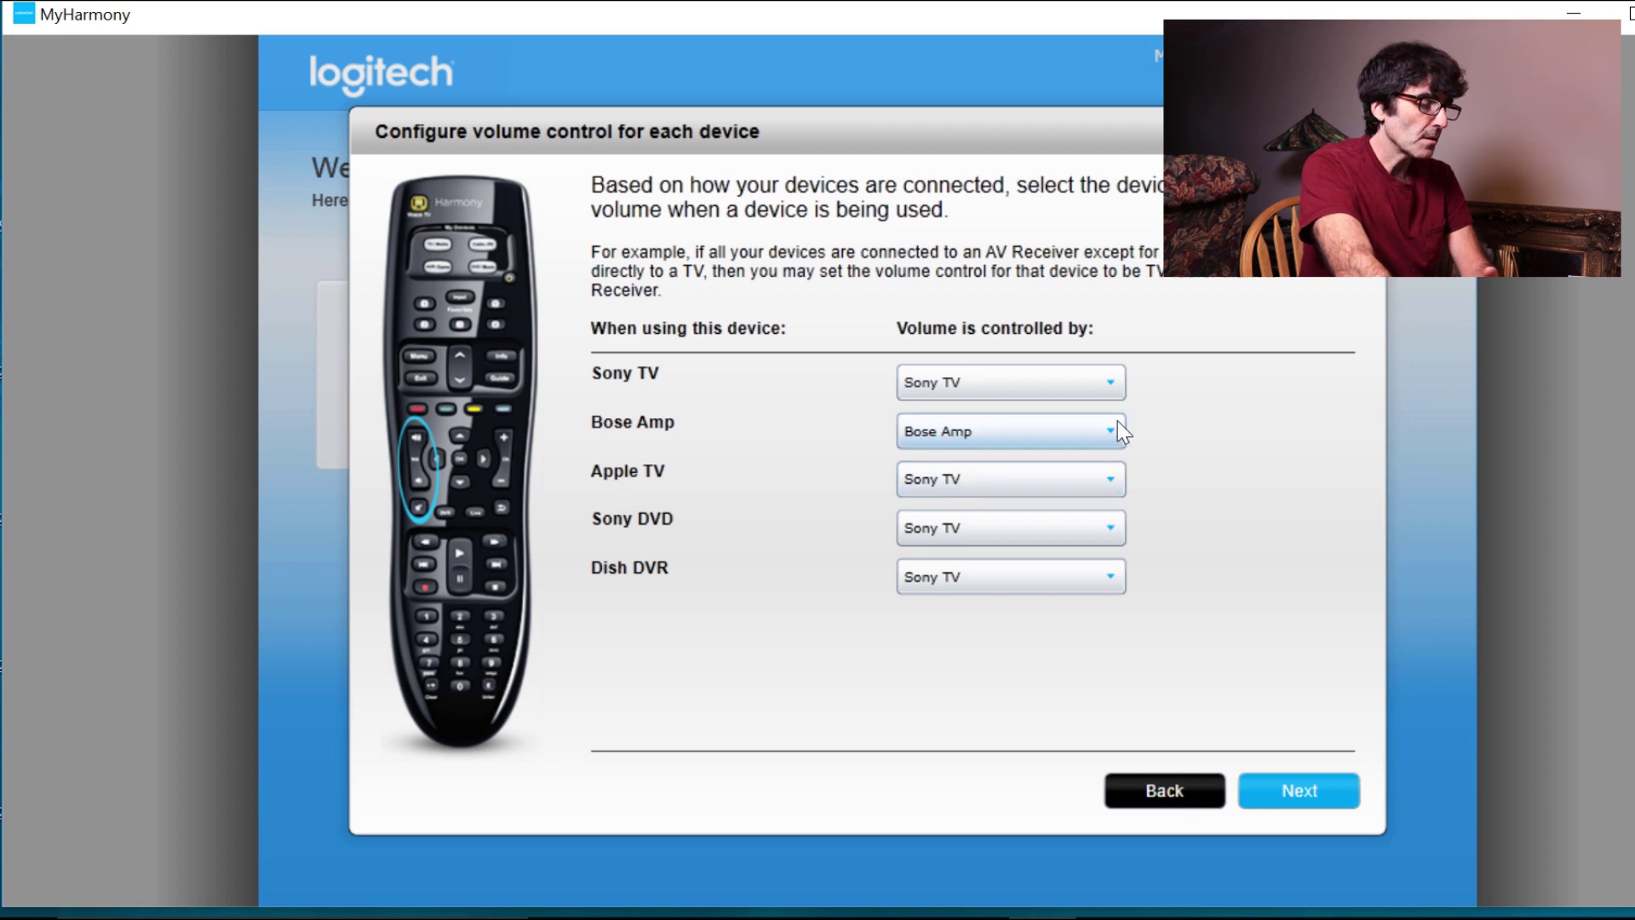
Set both the Sony TV and Apple TV volume control to the Bose Amp
{"action": "left_click", "coordinate": [1111, 379]}
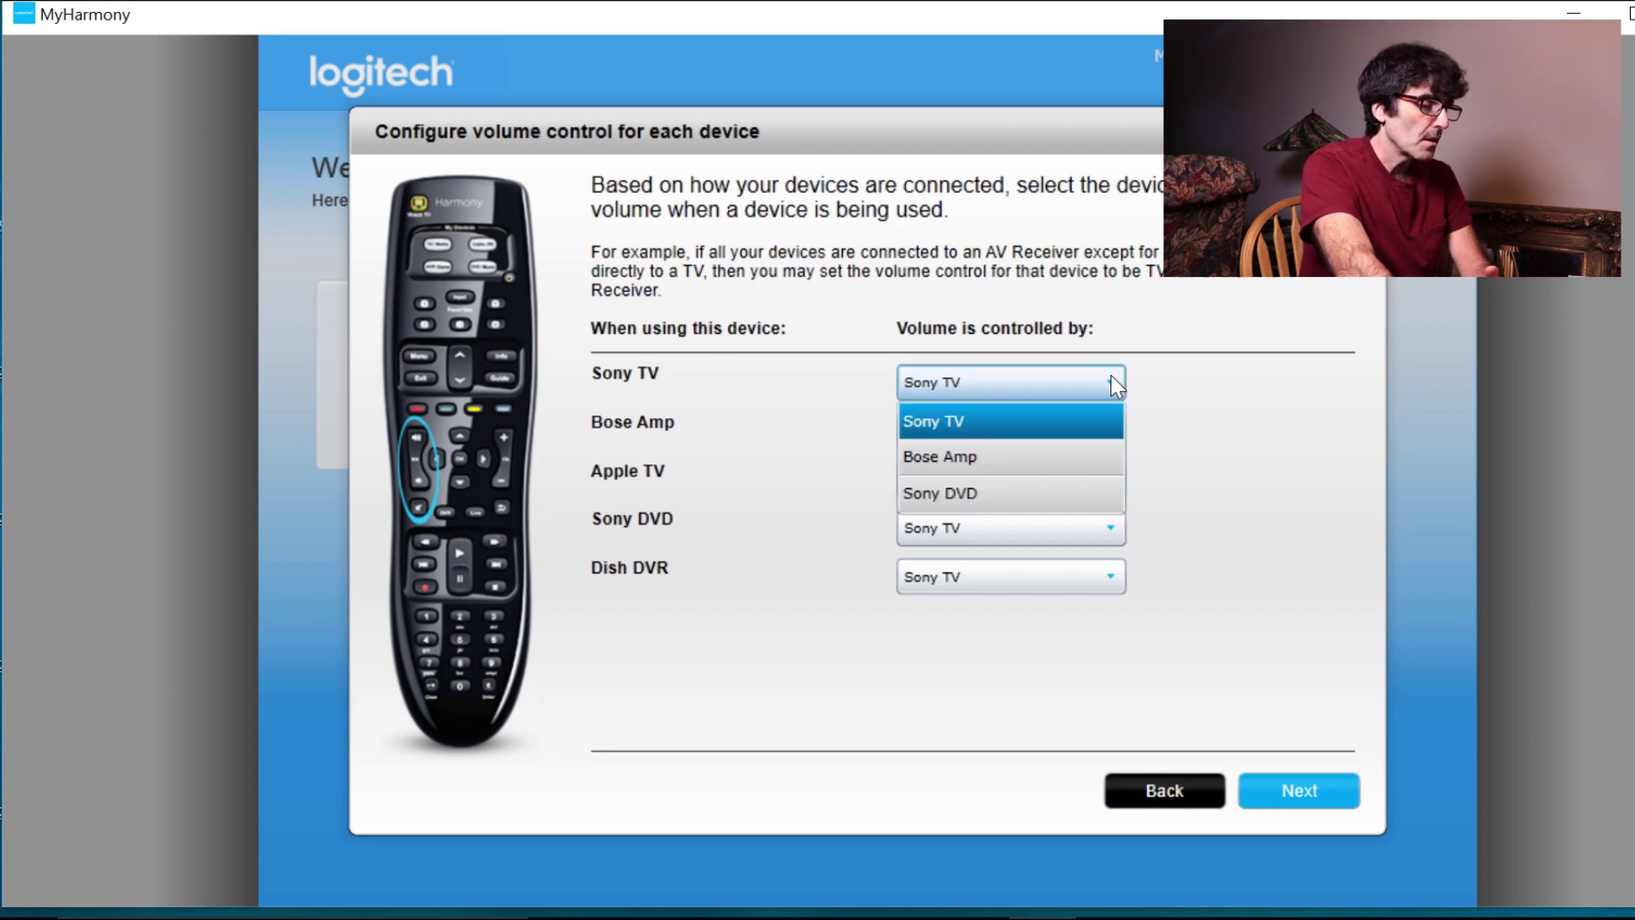
{"action": "left_click", "coordinate": [1035, 453]}
{"action": "left_click", "coordinate": [1109, 478]}
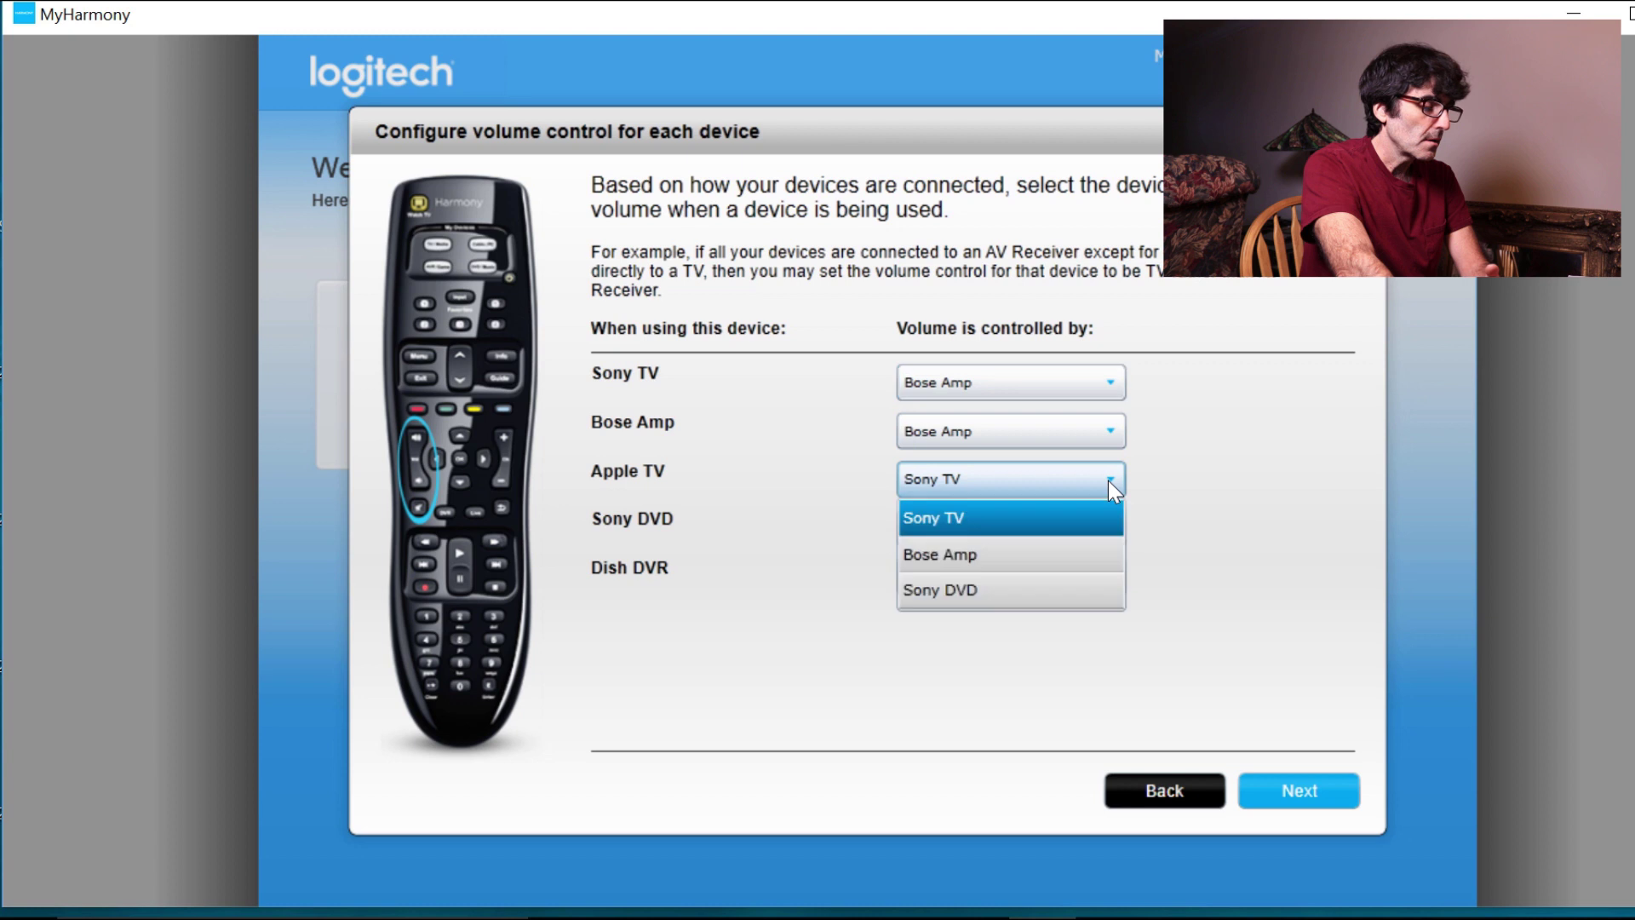
{"action": "left_click", "coordinate": [1005, 562]}
Choose Dish DVR as the channel tuning device and sync the settings to the Harmony 350
{"action": "left_click", "coordinate": [1290, 788]}
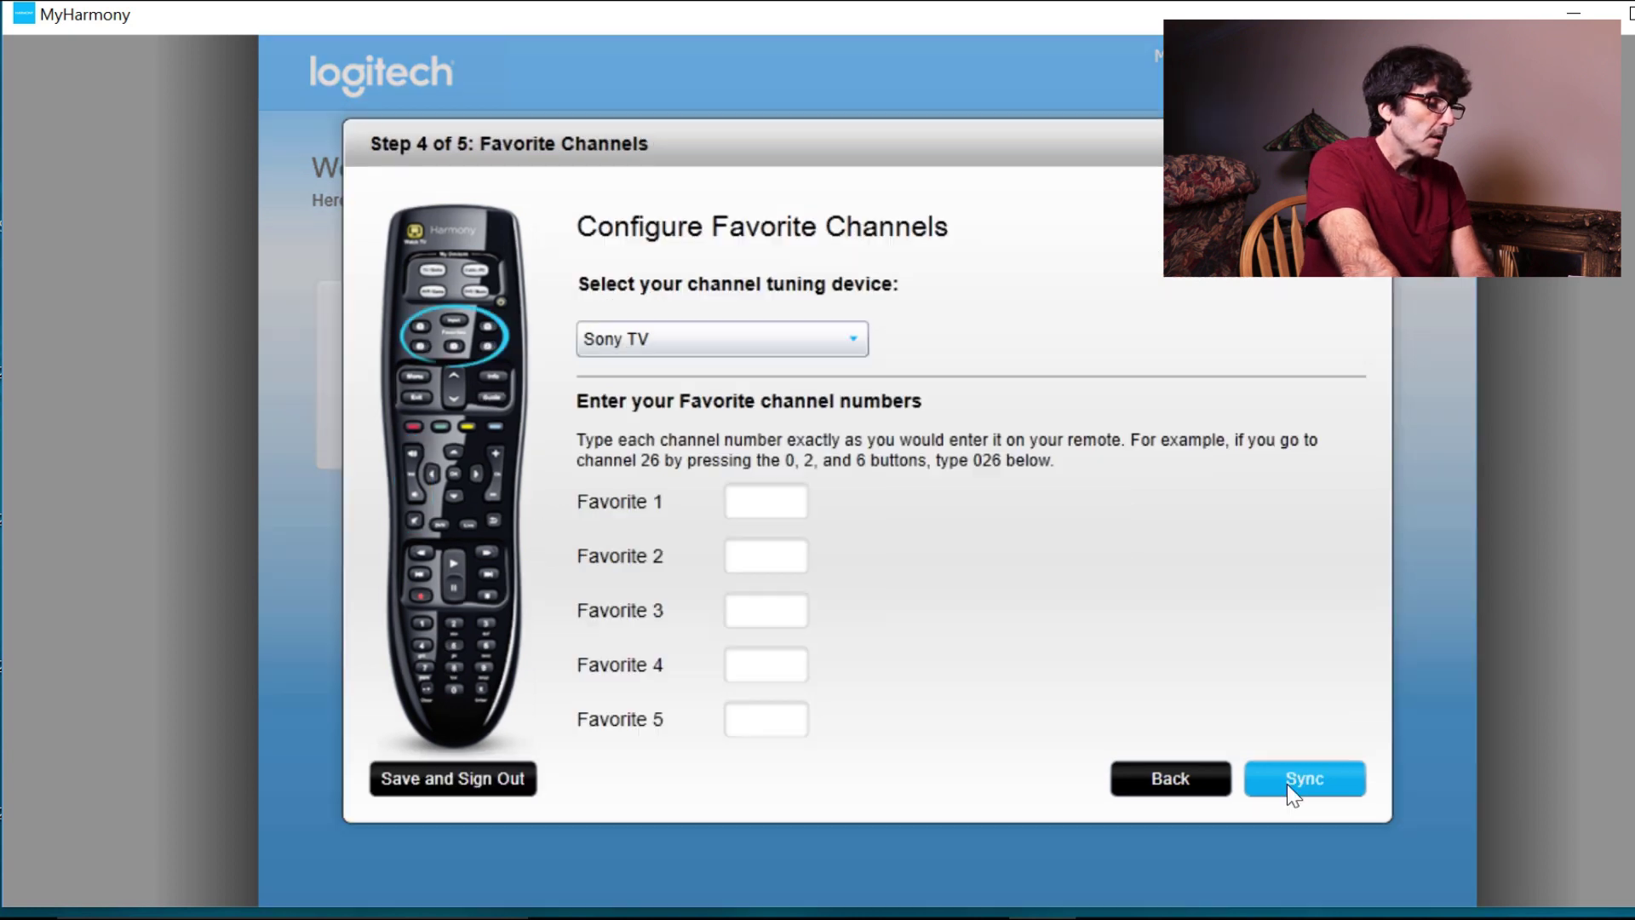
{"action": "left_click", "coordinate": [794, 346]}
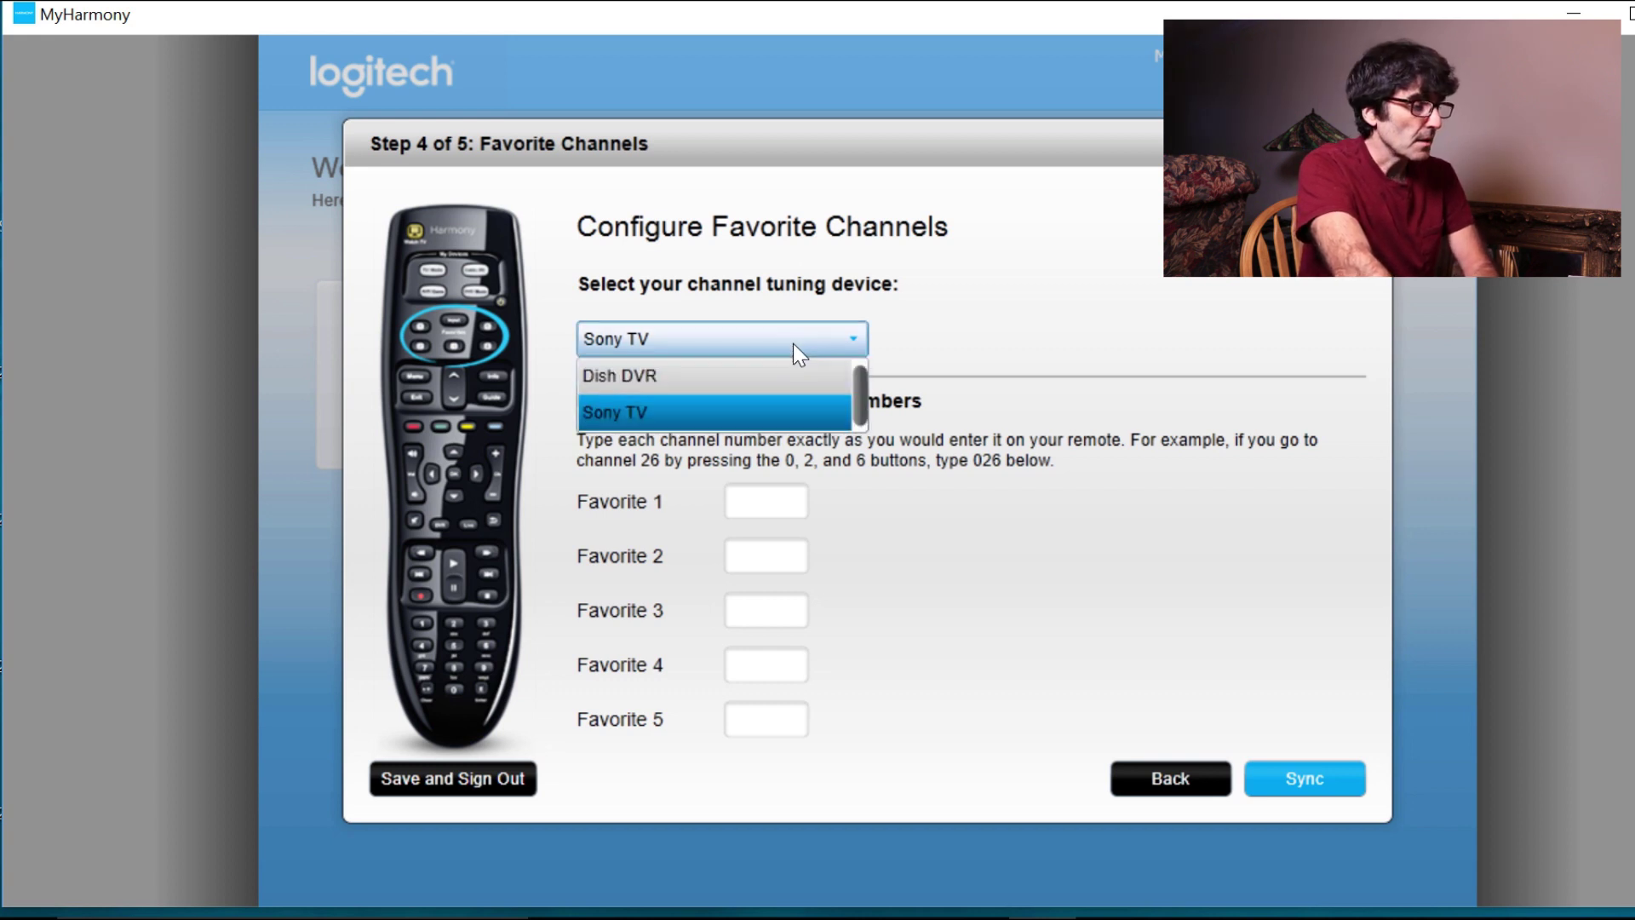
{"action": "left_click", "coordinate": [669, 377]}
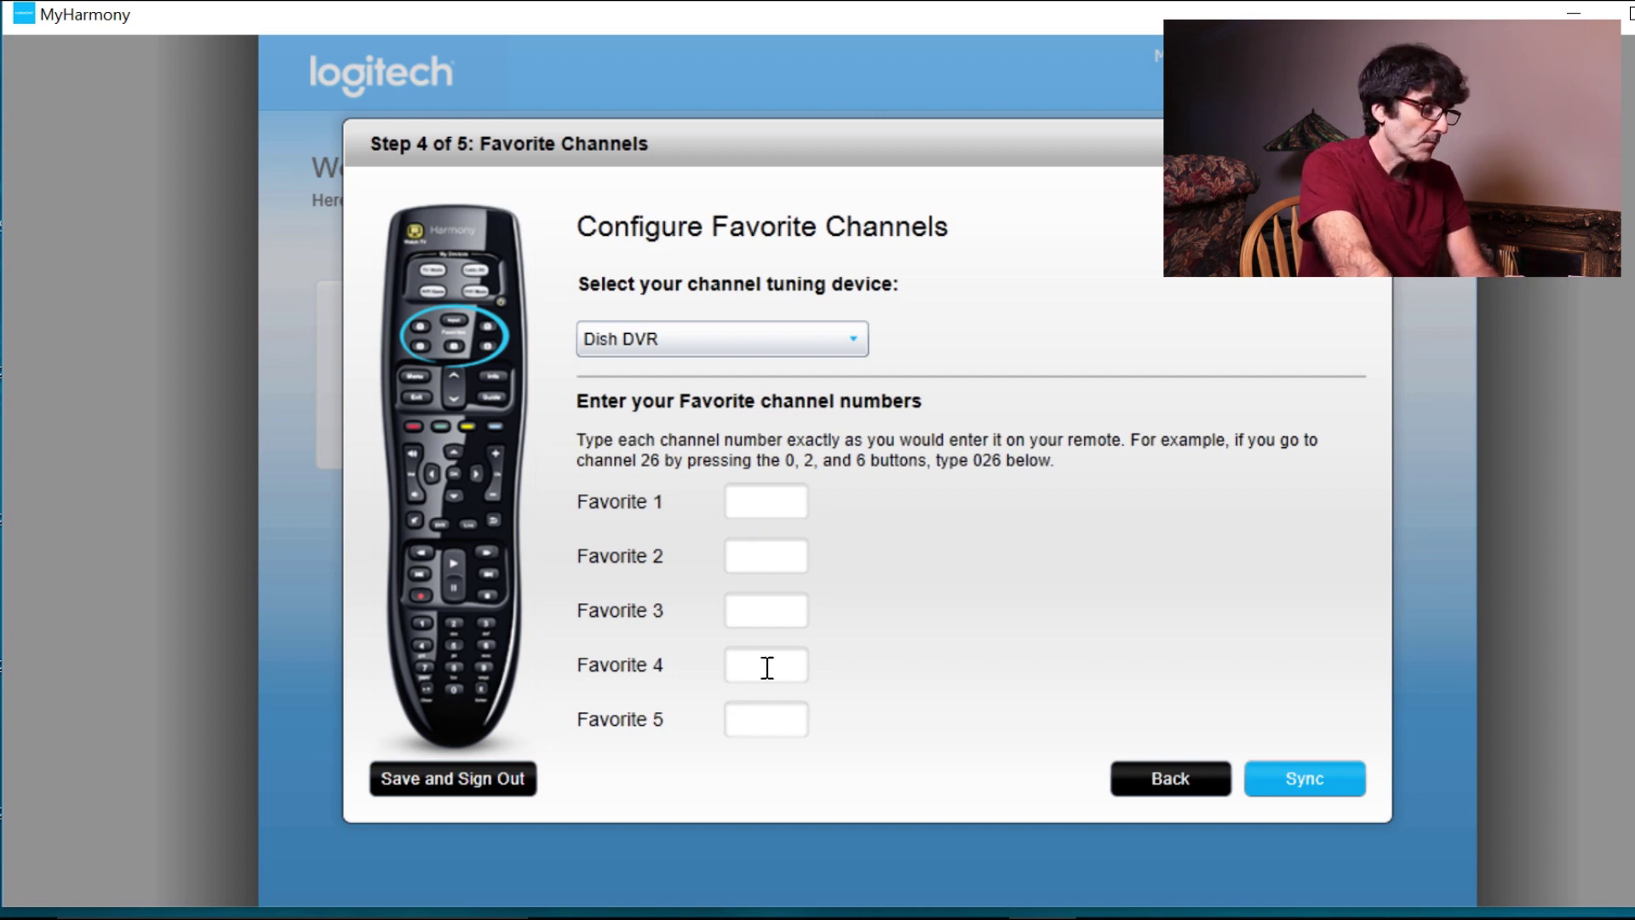
{"action": "left_click", "coordinate": [1306, 780]}
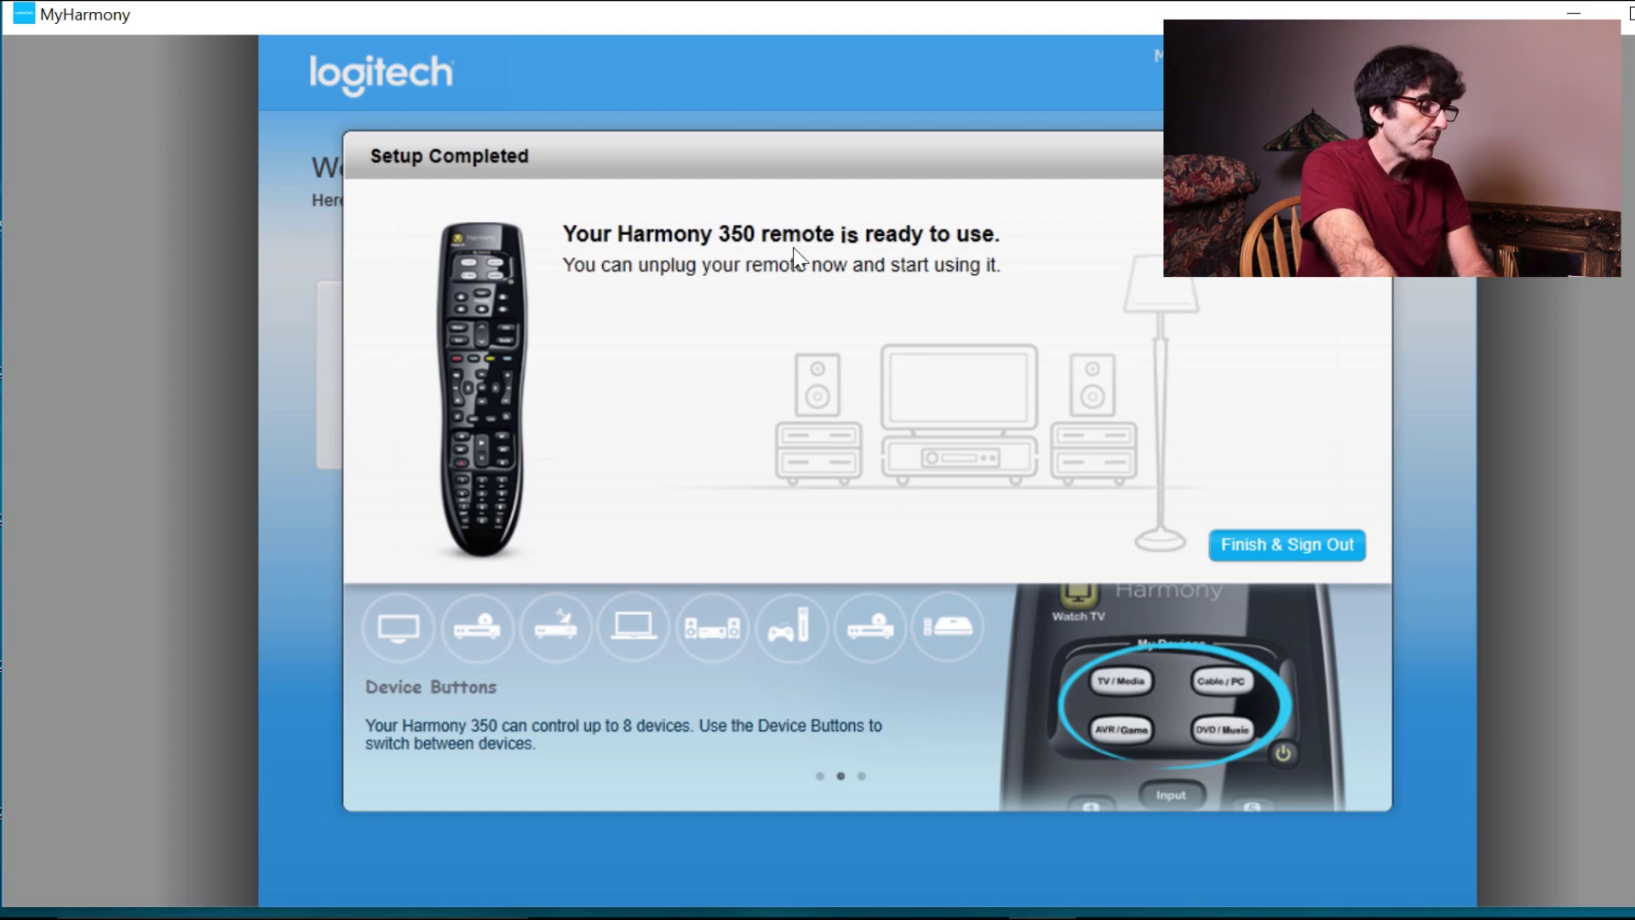
Finish the completed setup and sign out of MyHarmony
{"action": "left_click", "coordinate": [1263, 551]}
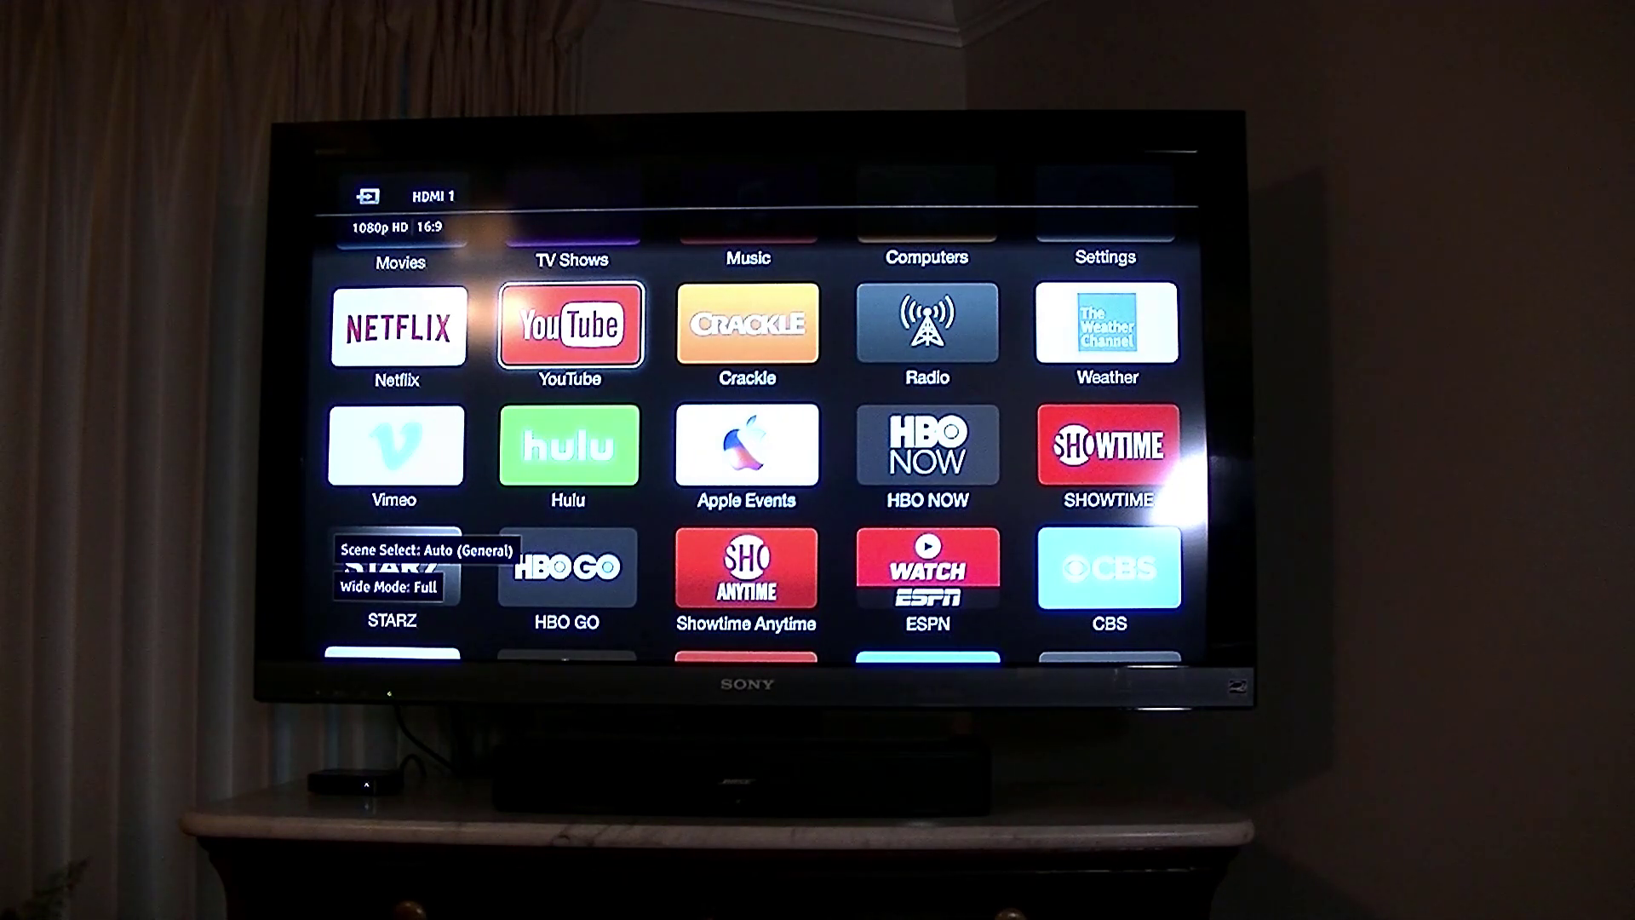
Move between the Hulu, YouTube and Crackle tiles on the Apple TV, then open YouTube
{"action": "key", "text": "Down"}
{"action": "key", "text": "Up"}
{"action": "key", "text": "Right"}
{"action": "key", "text": "Left"}
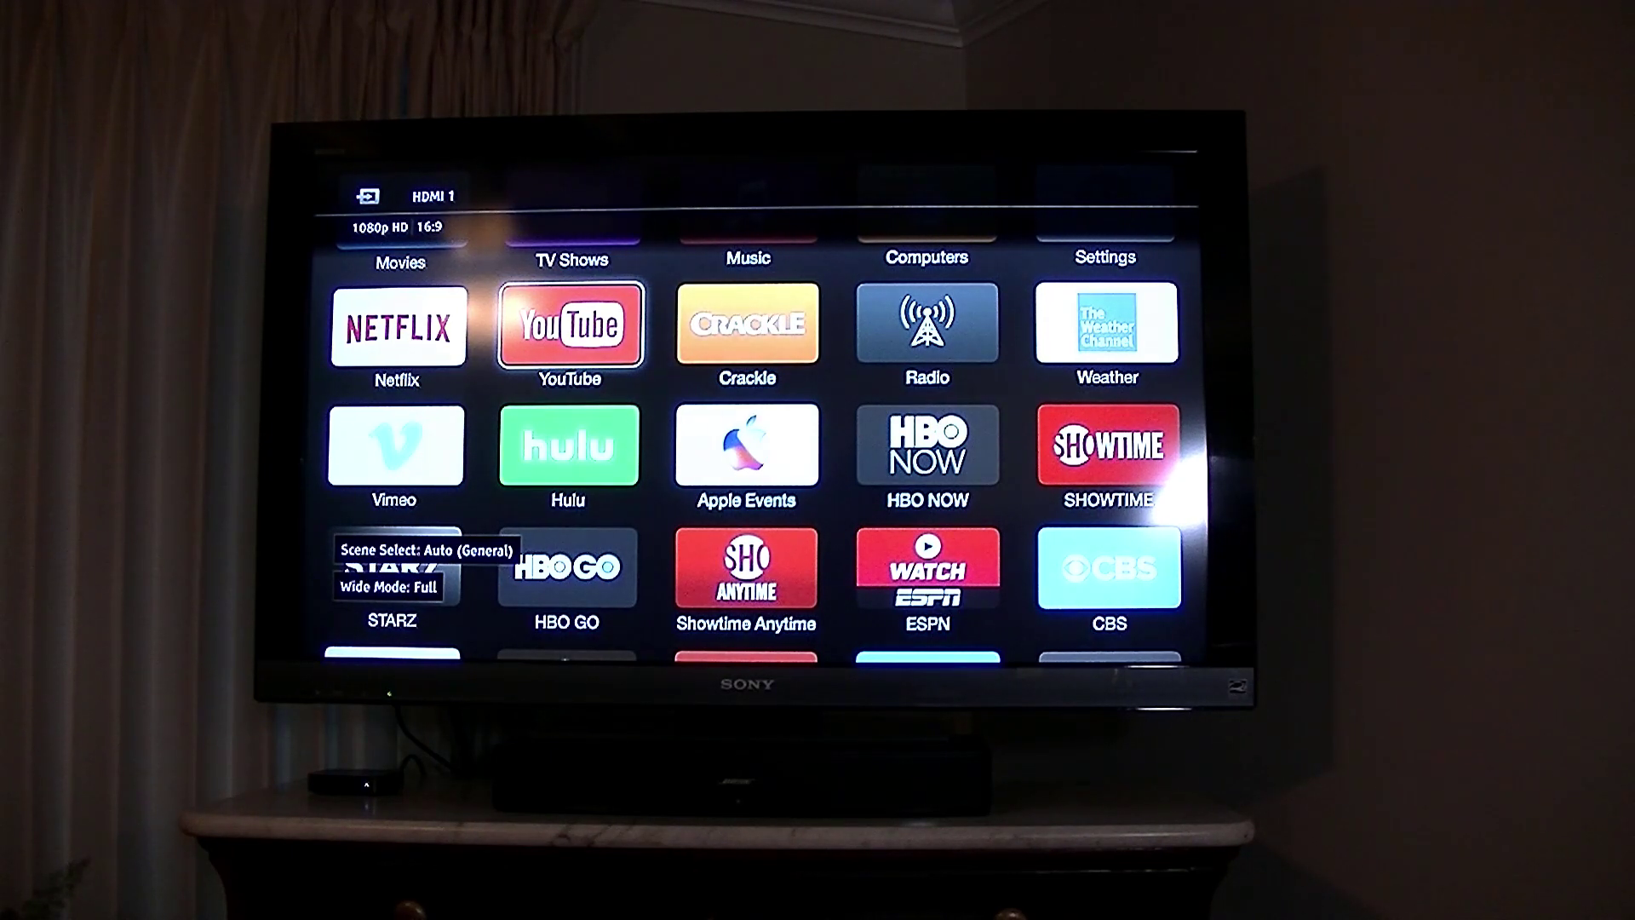
{"action": "key", "text": "Return"}
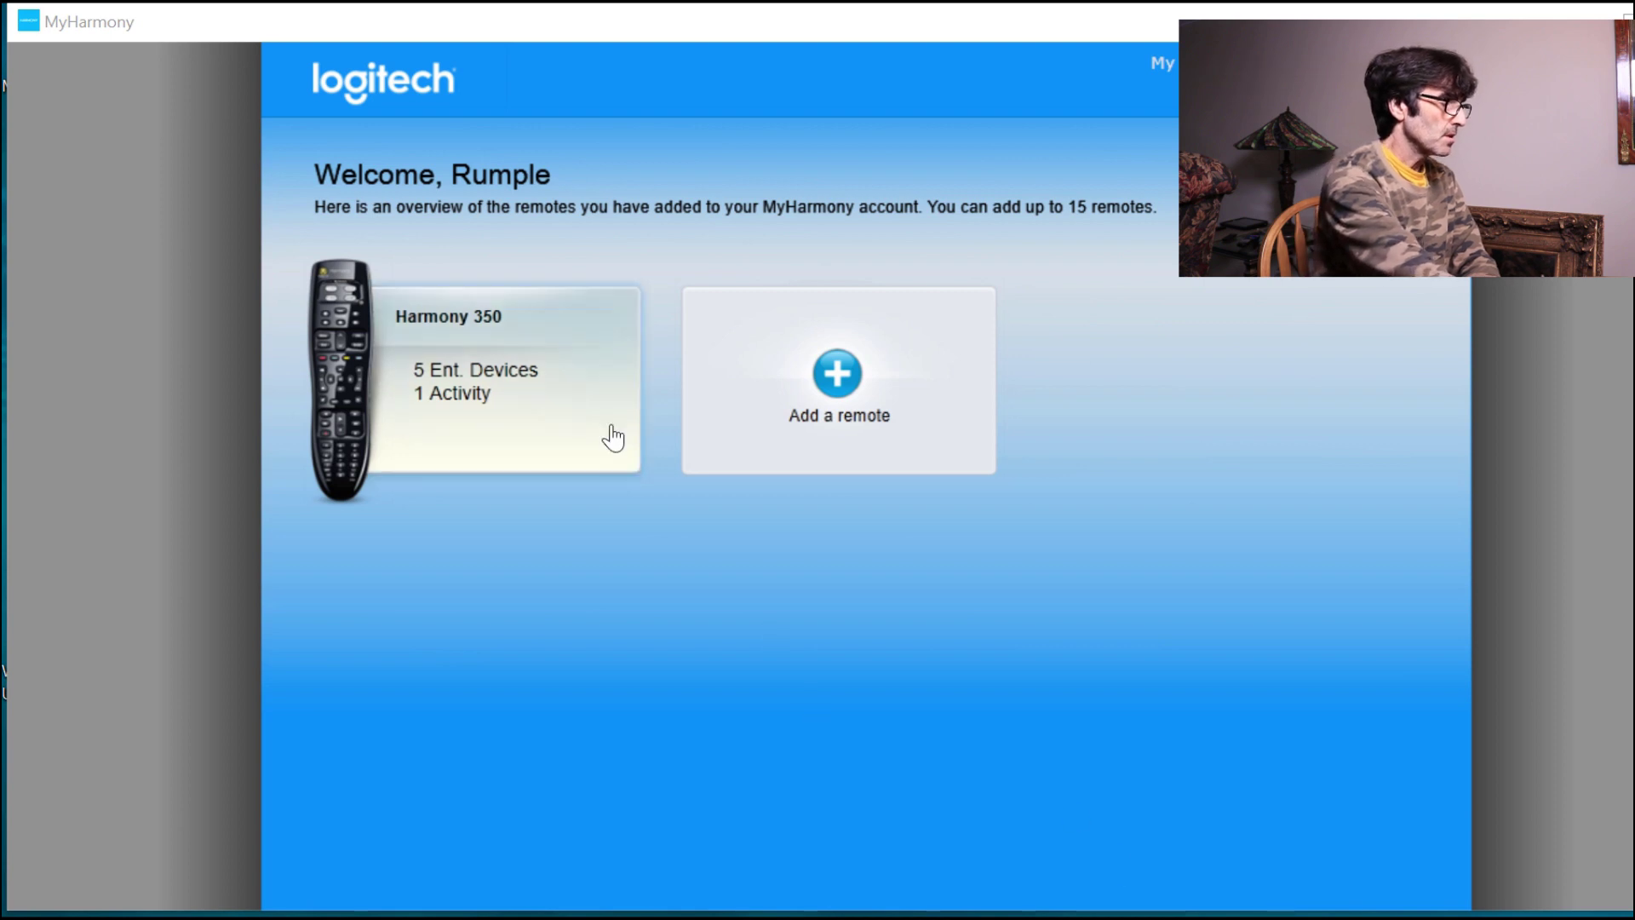
Return to the Remote Gallery and reopen the Harmony 350 remote's page
{"action": "left_click", "coordinate": [508, 387]}
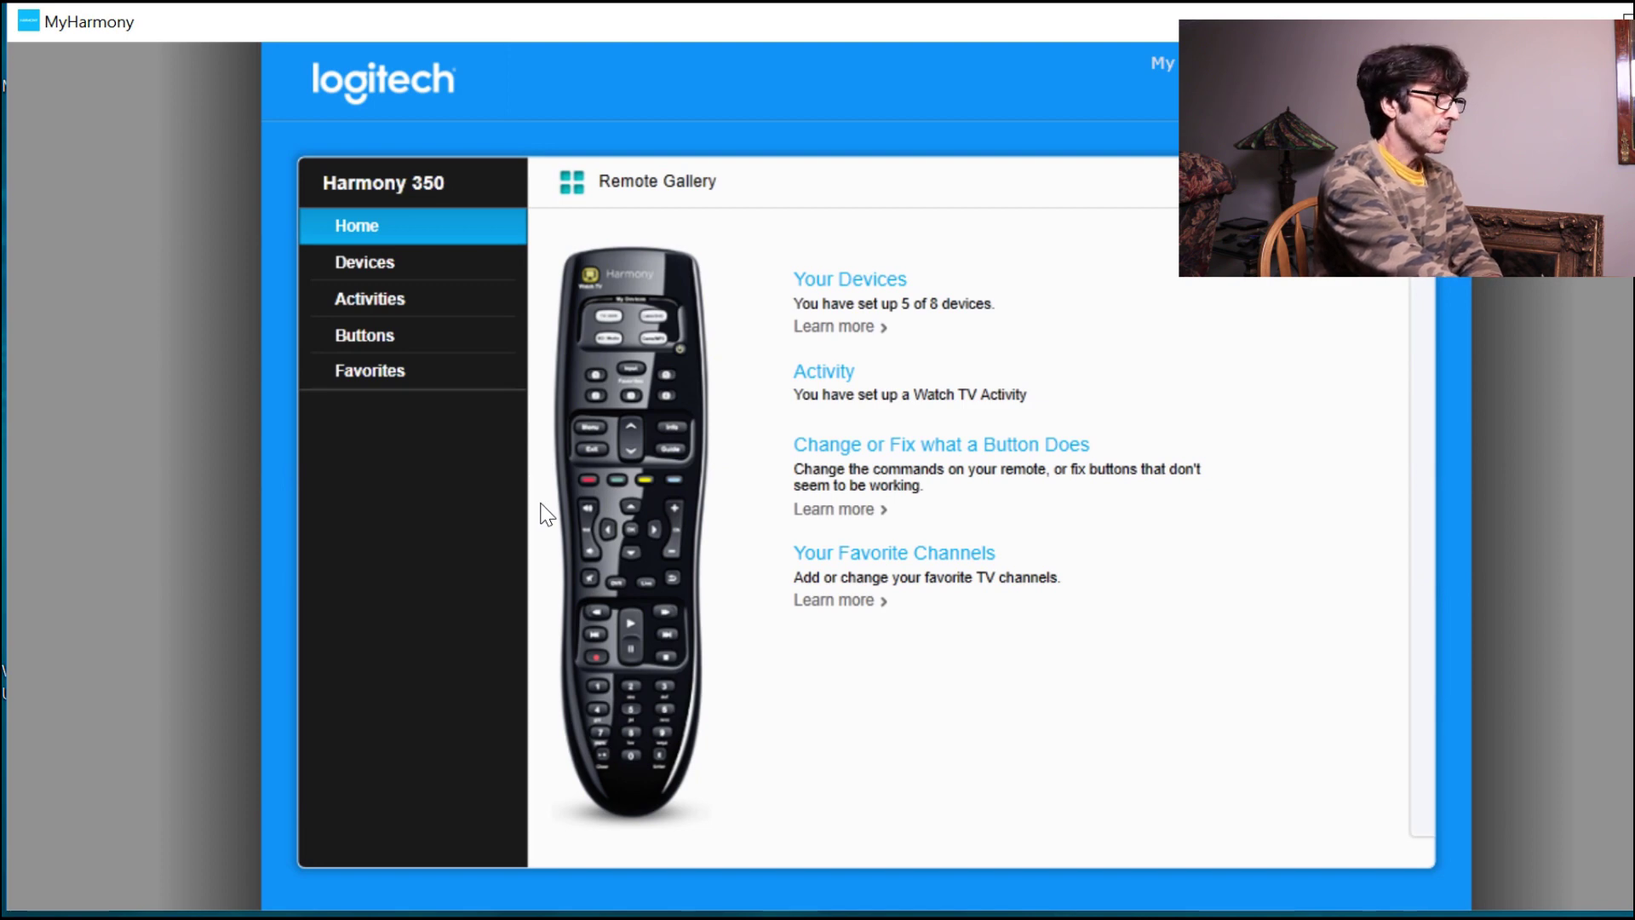
{"action": "left_click", "coordinate": [573, 186]}
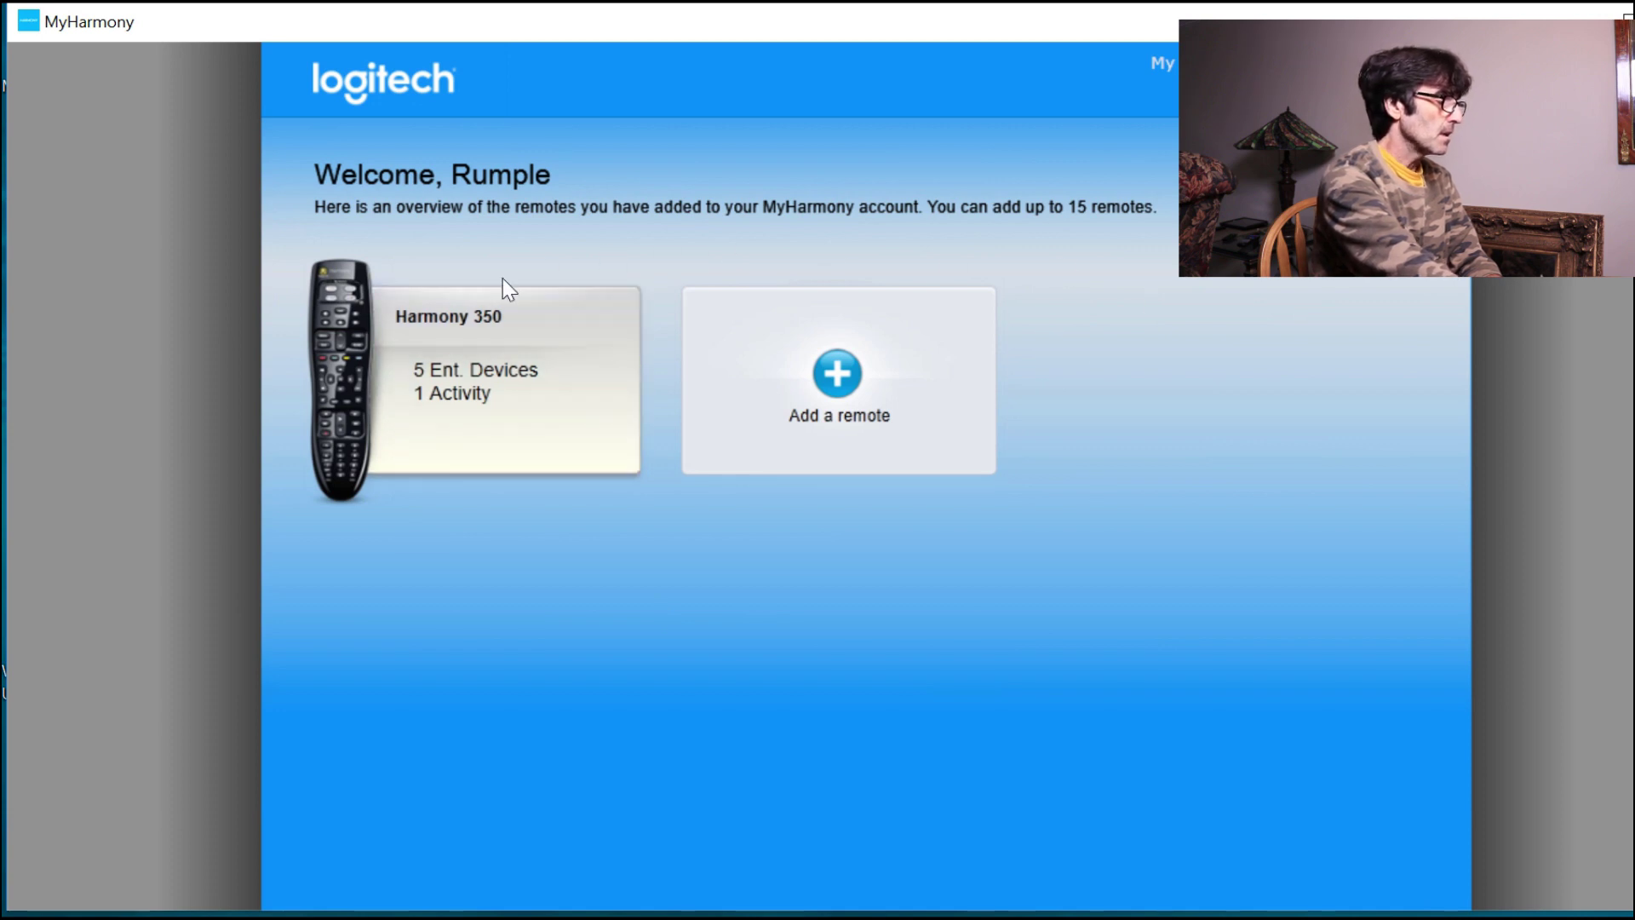
{"action": "left_click", "coordinate": [421, 356]}
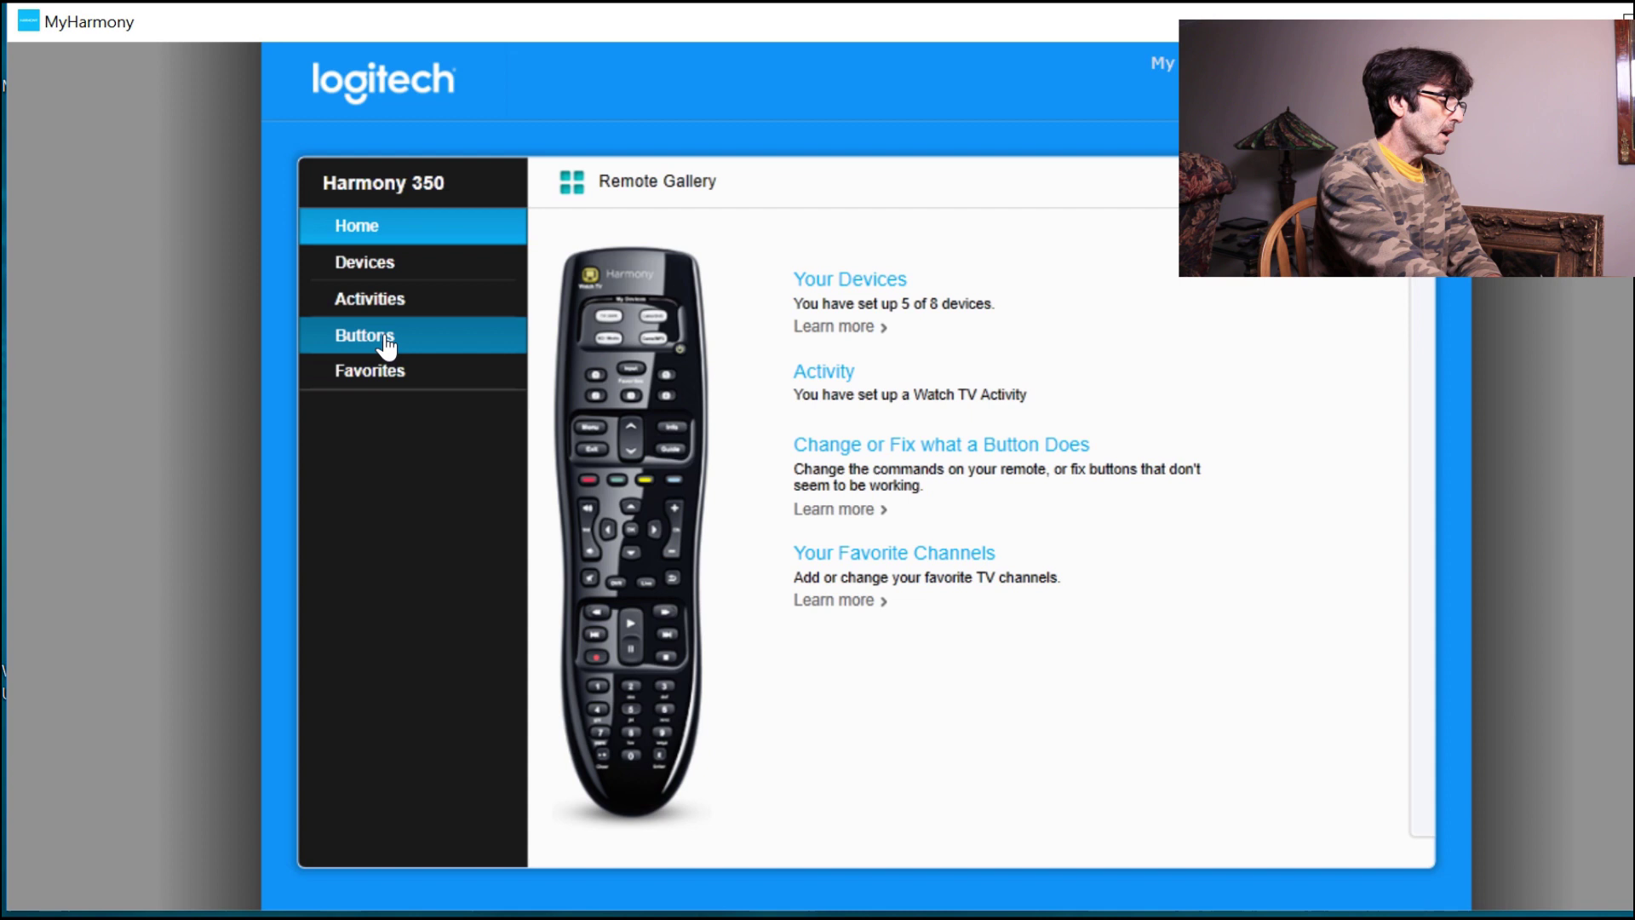
Under Buttons, select Sony TV in Remote Buttons and open its button editor
{"action": "left_click", "coordinate": [384, 343]}
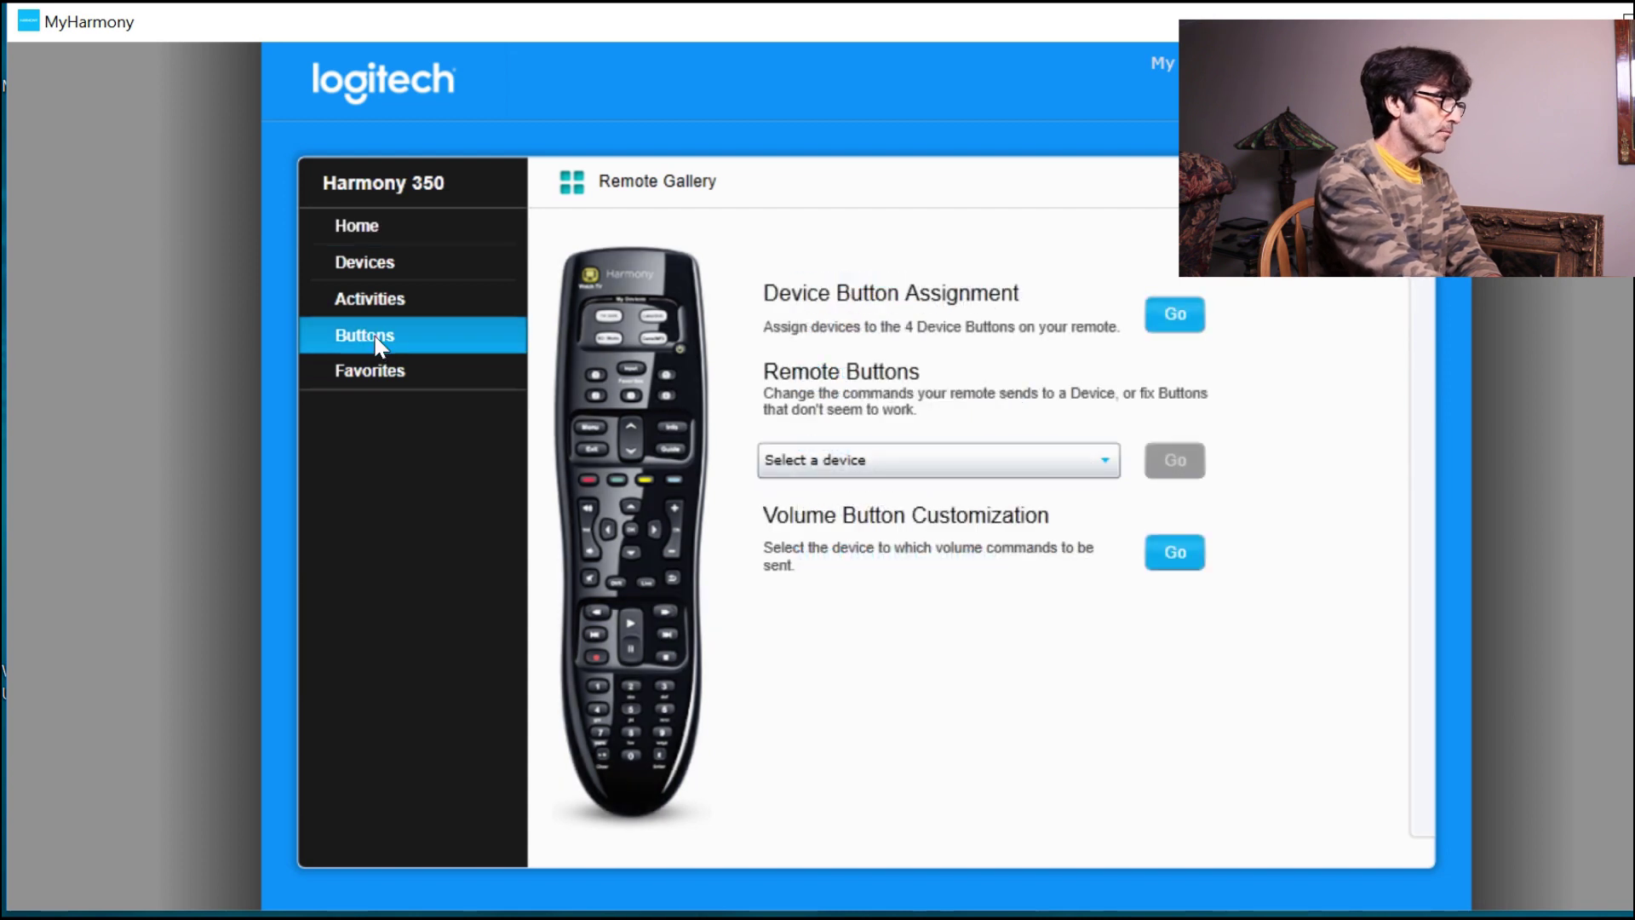
{"action": "left_click", "coordinate": [1098, 460]}
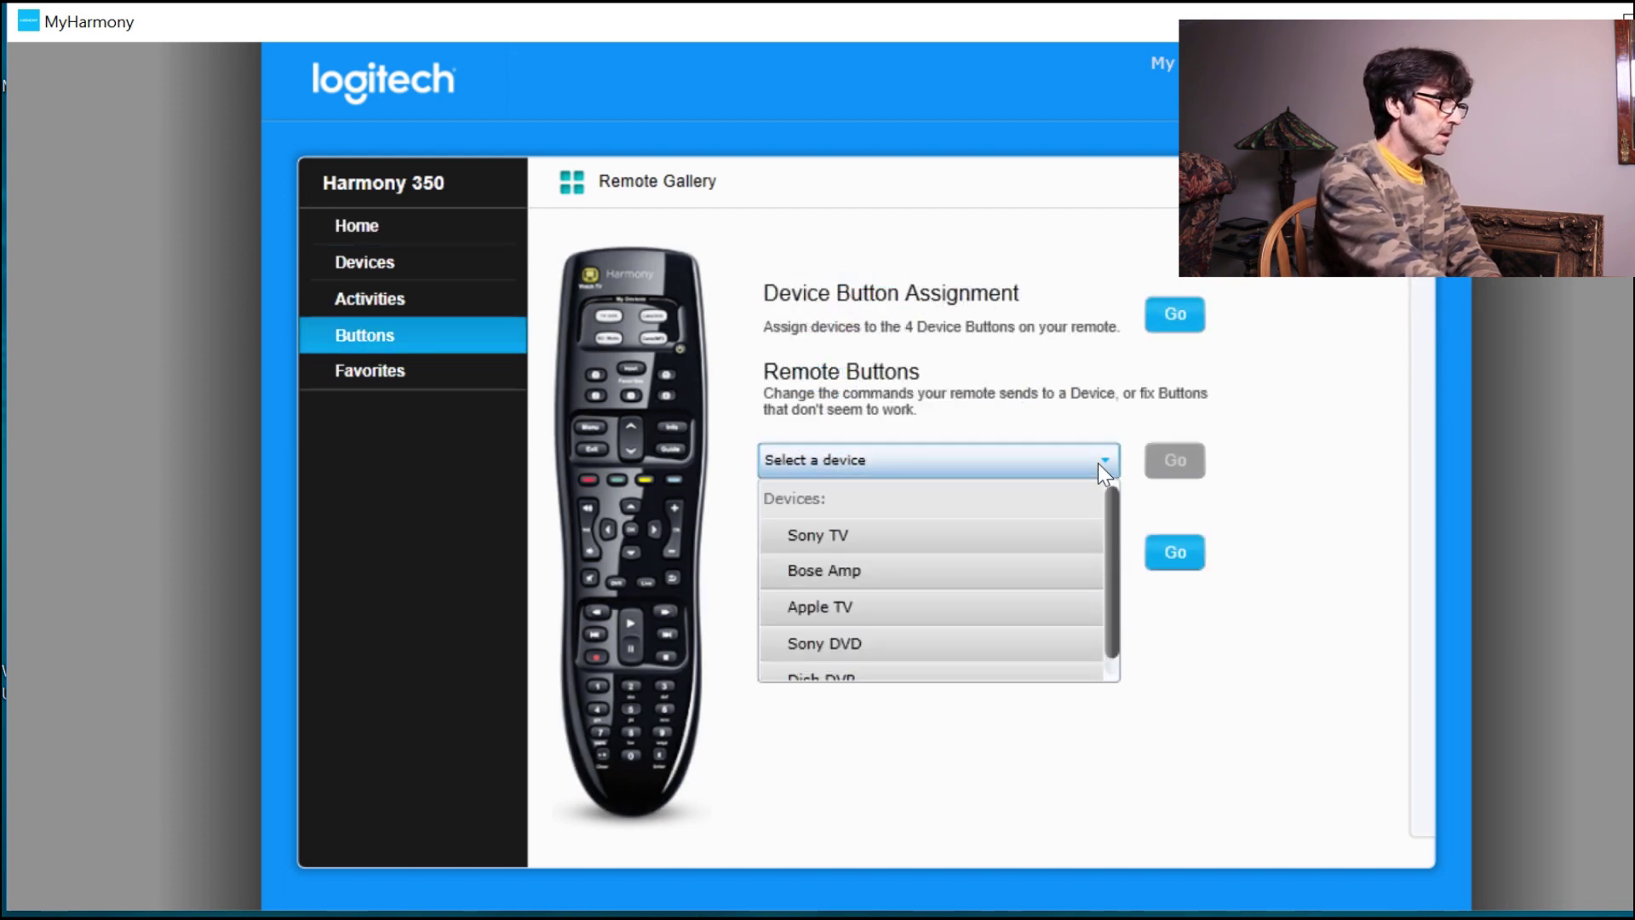
{"action": "left_click", "coordinate": [852, 539]}
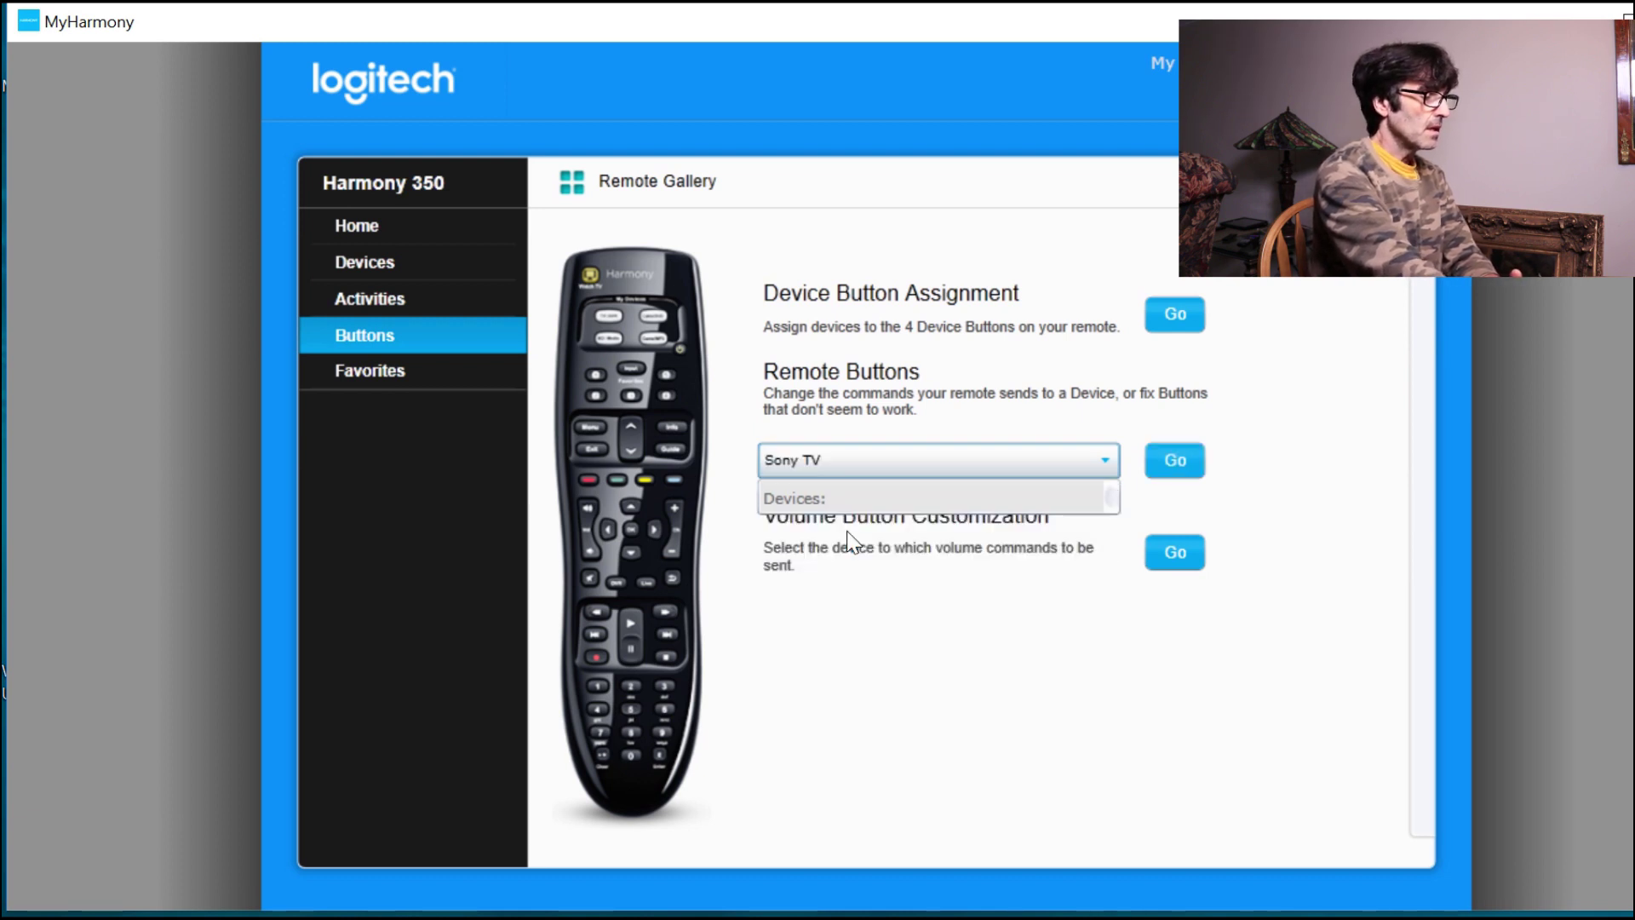
{"action": "left_click", "coordinate": [1168, 451]}
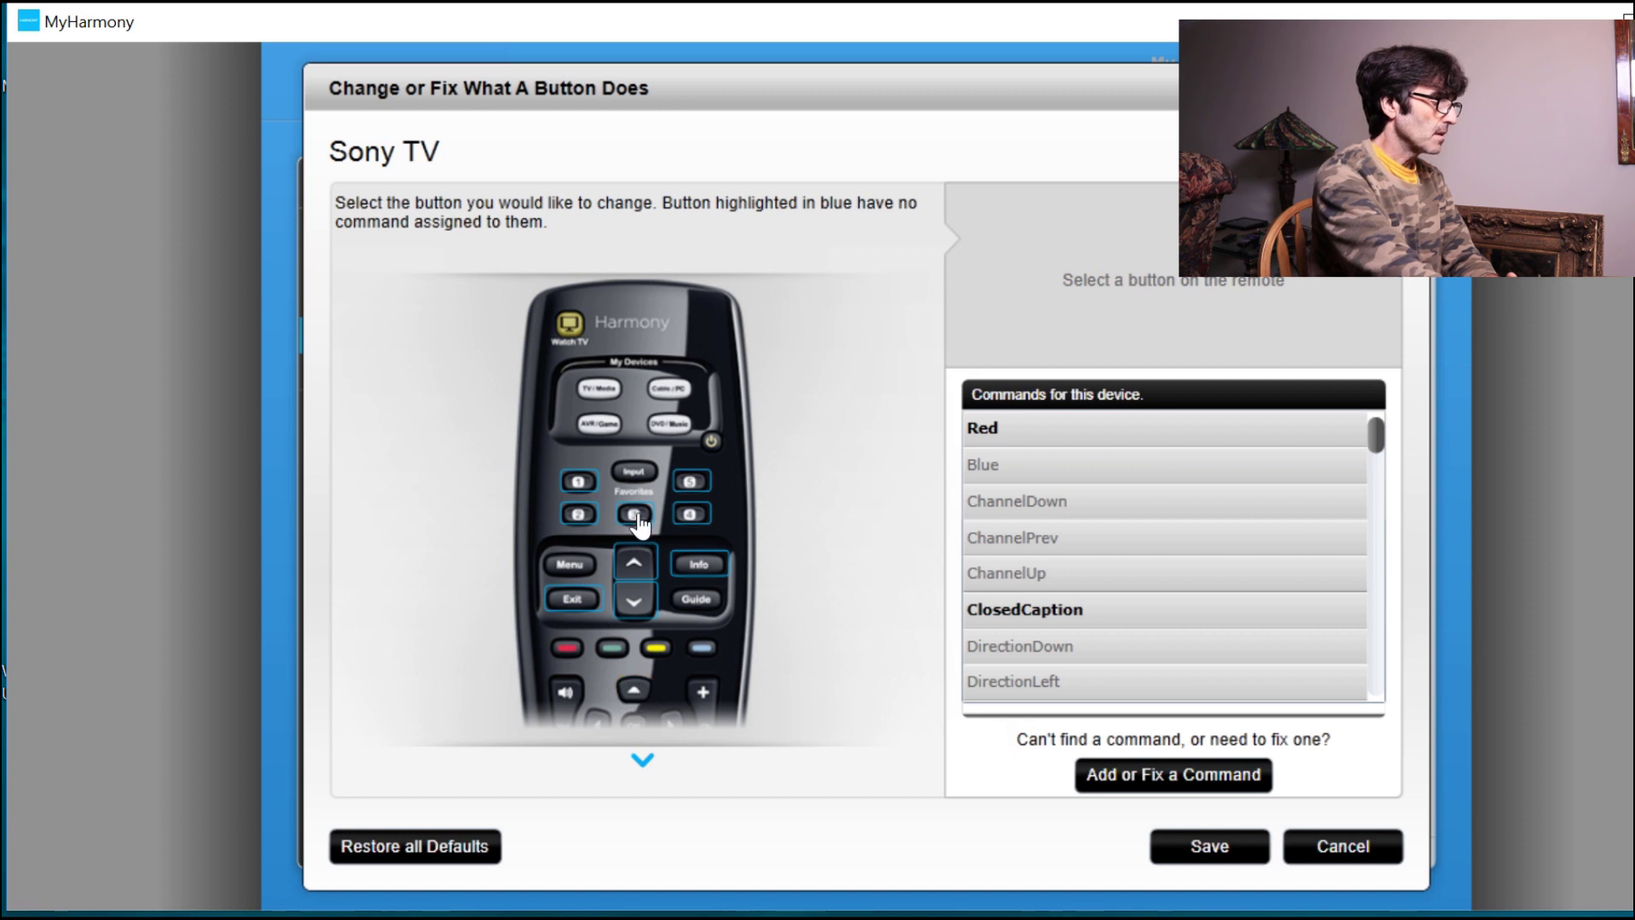
Select the red button on the remote image to reveal its current Menu (Sony TV) command
{"action": "scroll", "coordinate": [635, 529], "scroll_direction": "down", "scroll_amount": 1}
{"action": "scroll", "coordinate": [635, 534], "scroll_direction": "down", "scroll_amount": 2}
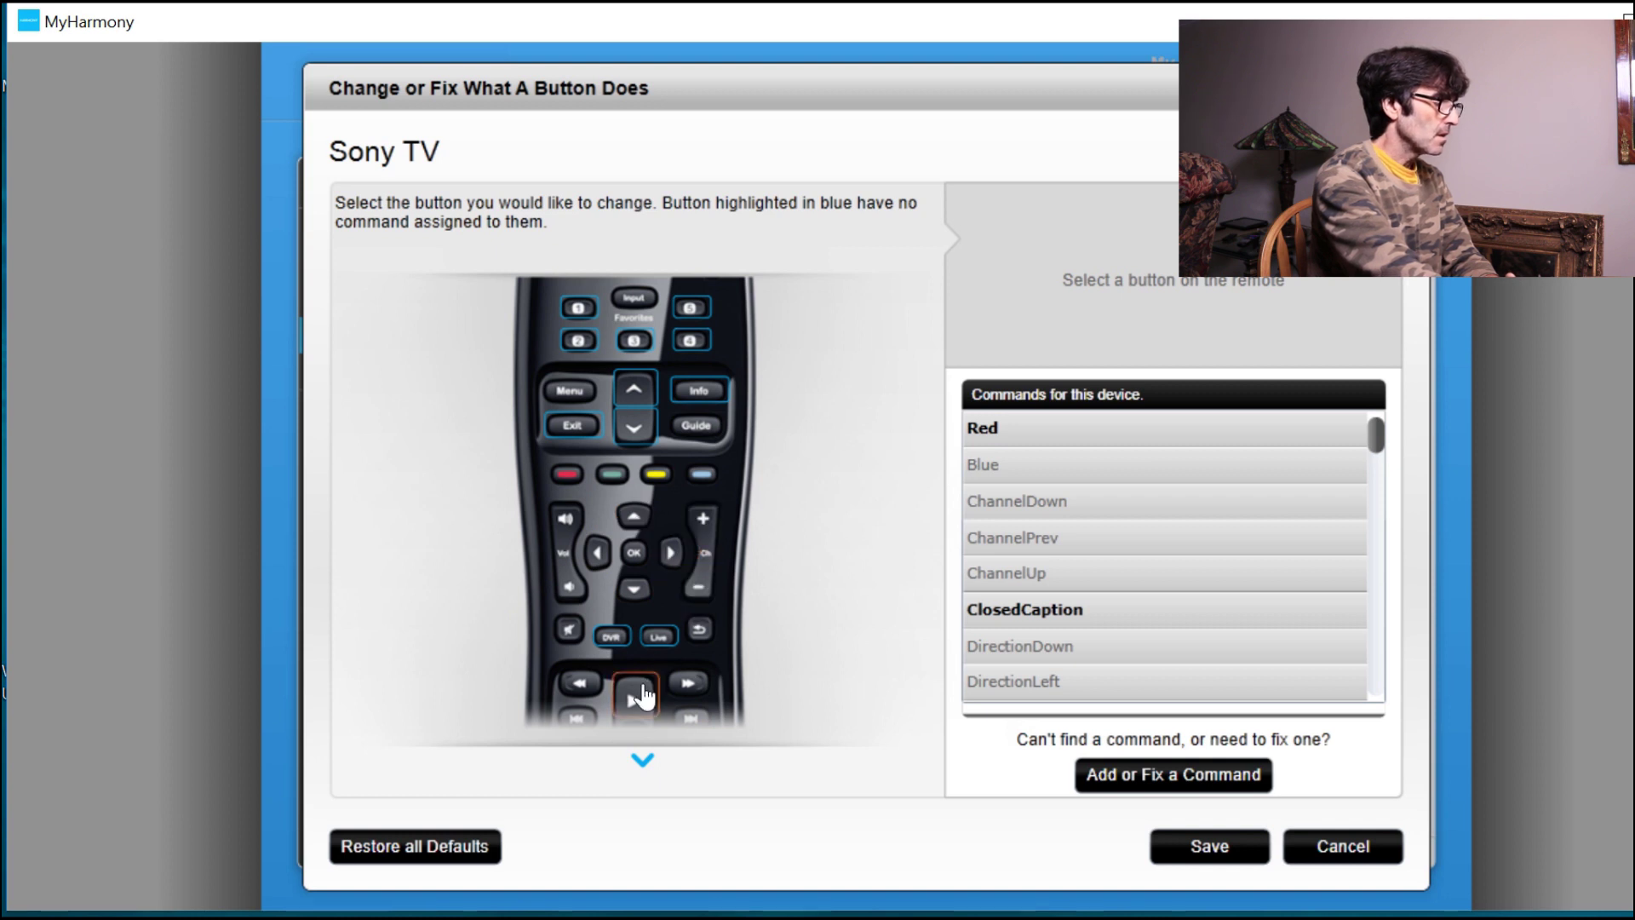
{"action": "scroll", "coordinate": [631, 684], "scroll_direction": "up", "scroll_amount": 3}
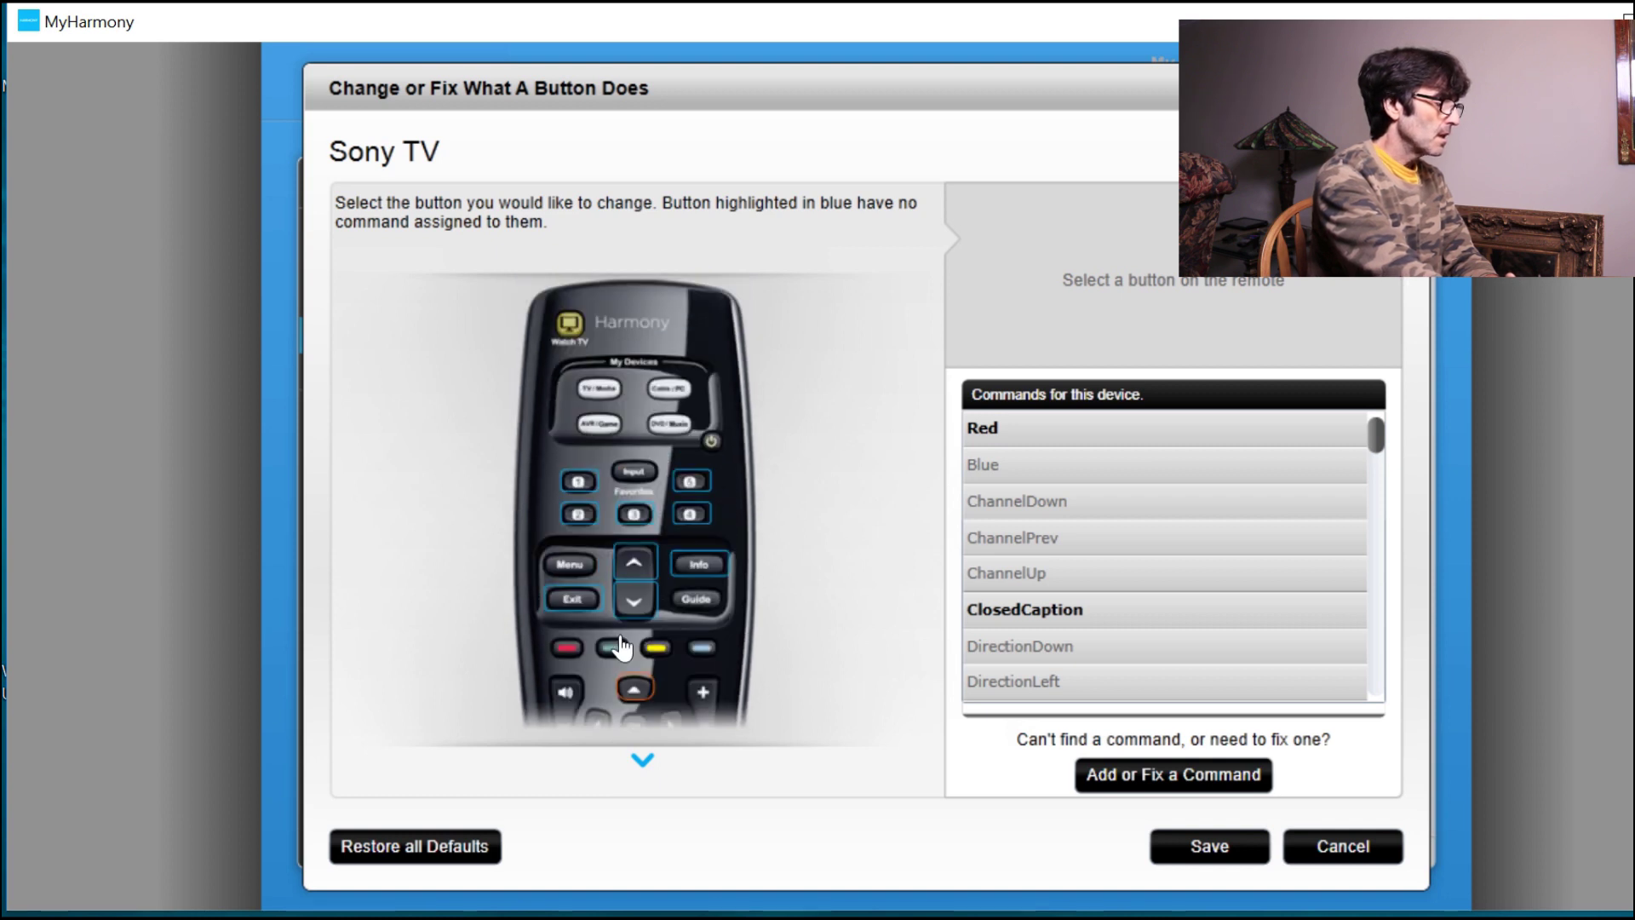
{"action": "left_click", "coordinate": [564, 649]}
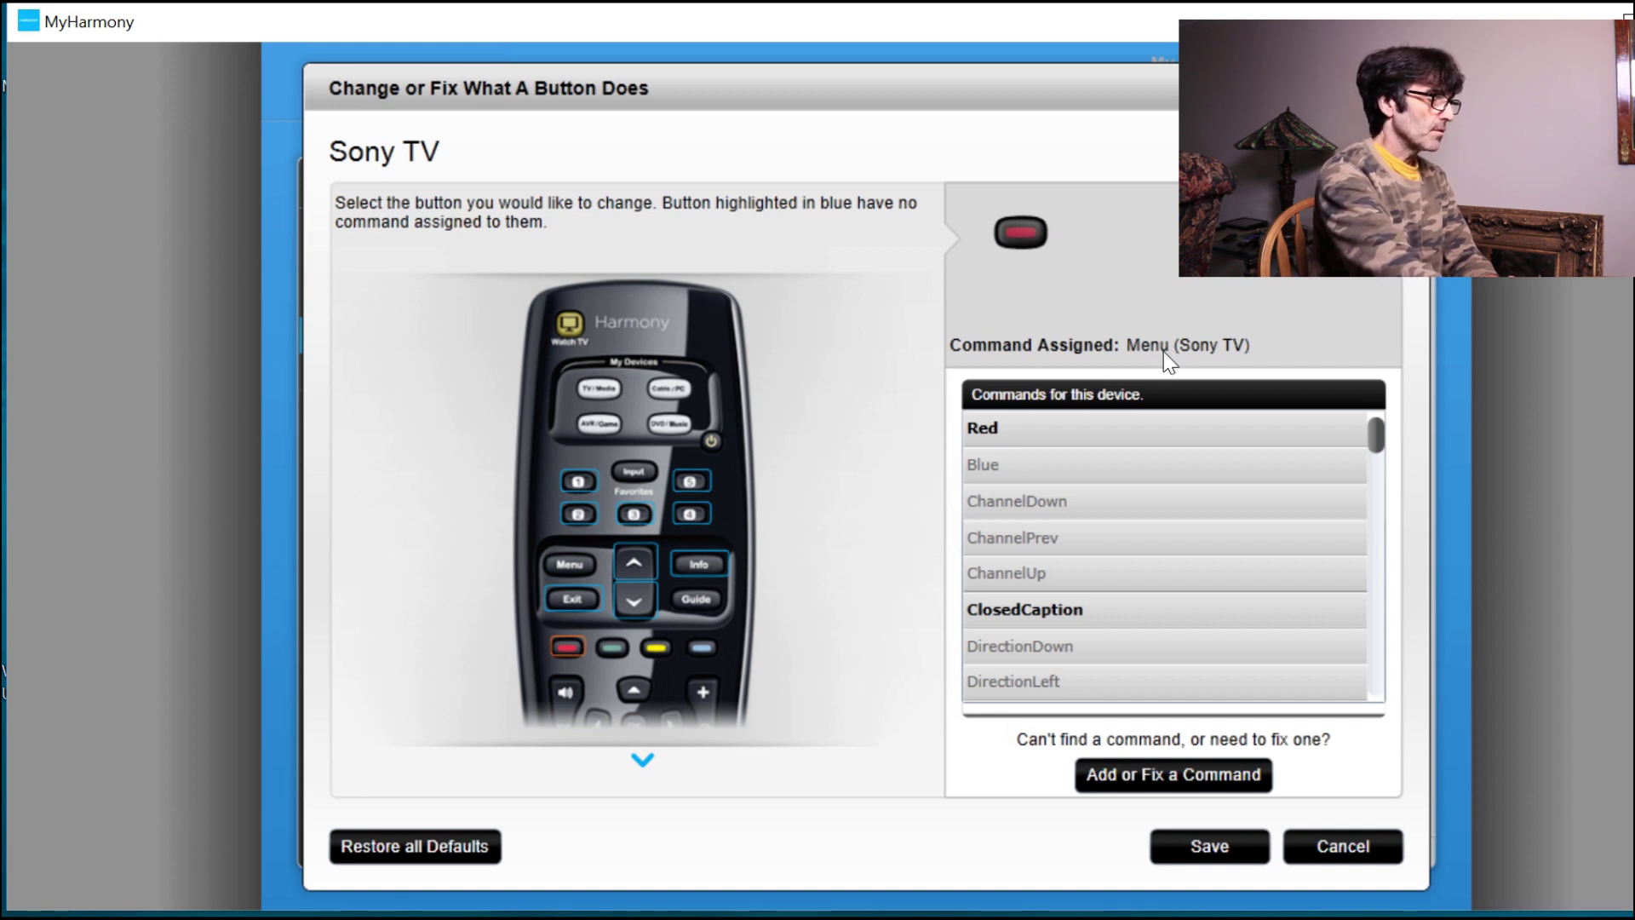
Assign the InputHdmi1 command to the Sony TV red button
{"action": "left_click", "coordinate": [1134, 531]}
{"action": "scroll", "coordinate": [1134, 531], "scroll_direction": "down", "scroll_amount": 5}
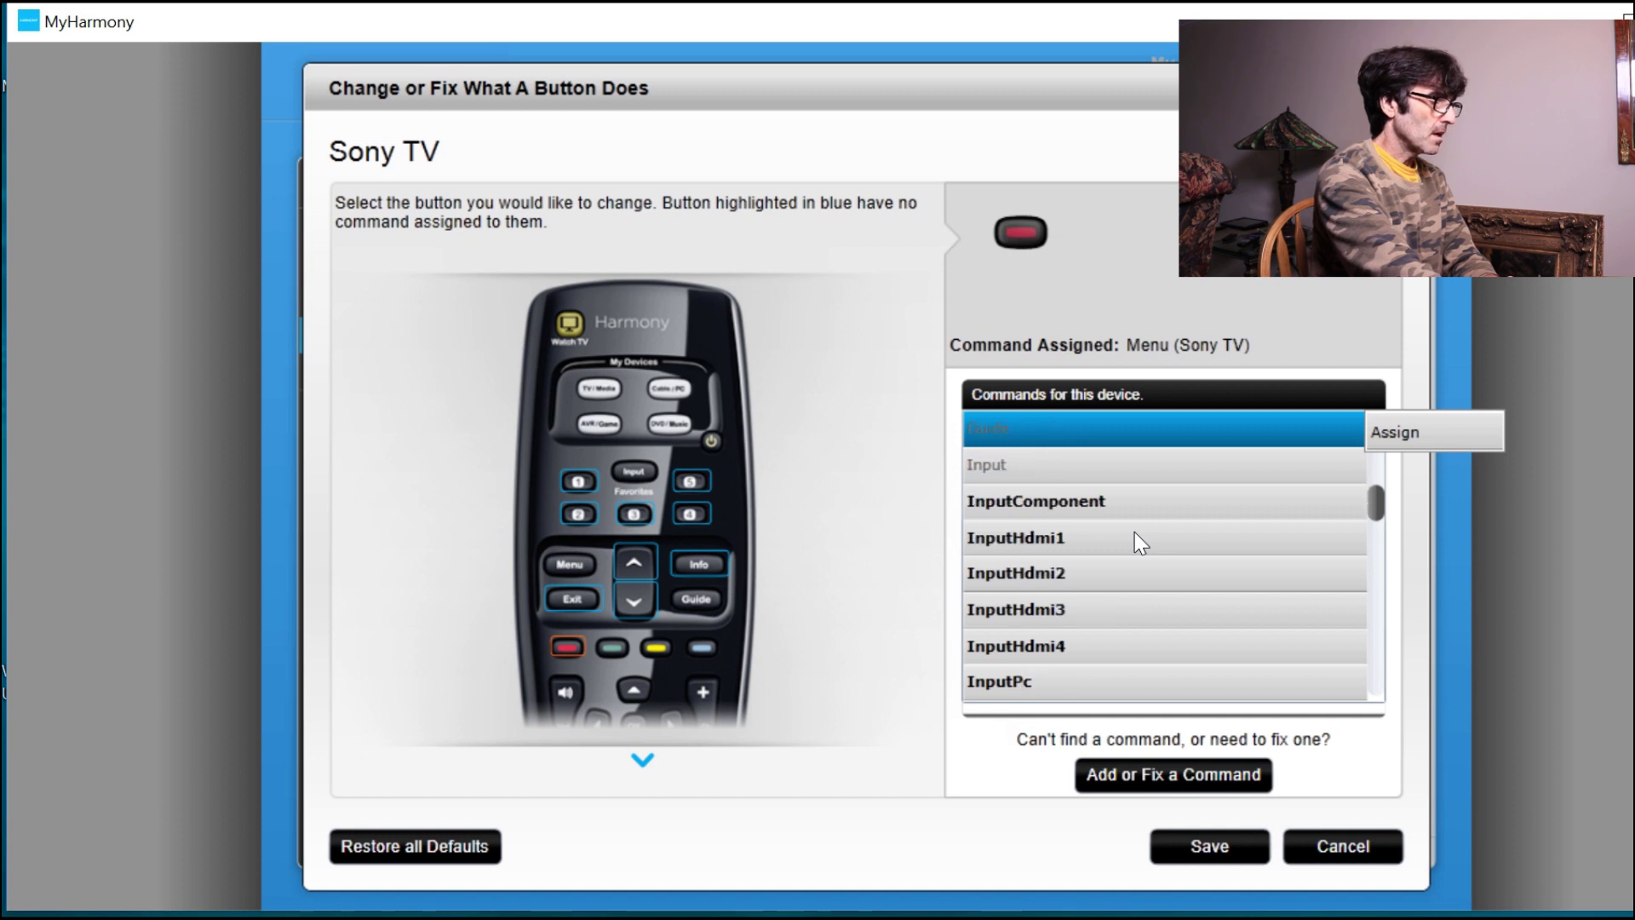
{"action": "scroll", "coordinate": [1134, 531], "scroll_direction": "down", "scroll_amount": 3}
{"action": "left_click", "coordinate": [1055, 606]}
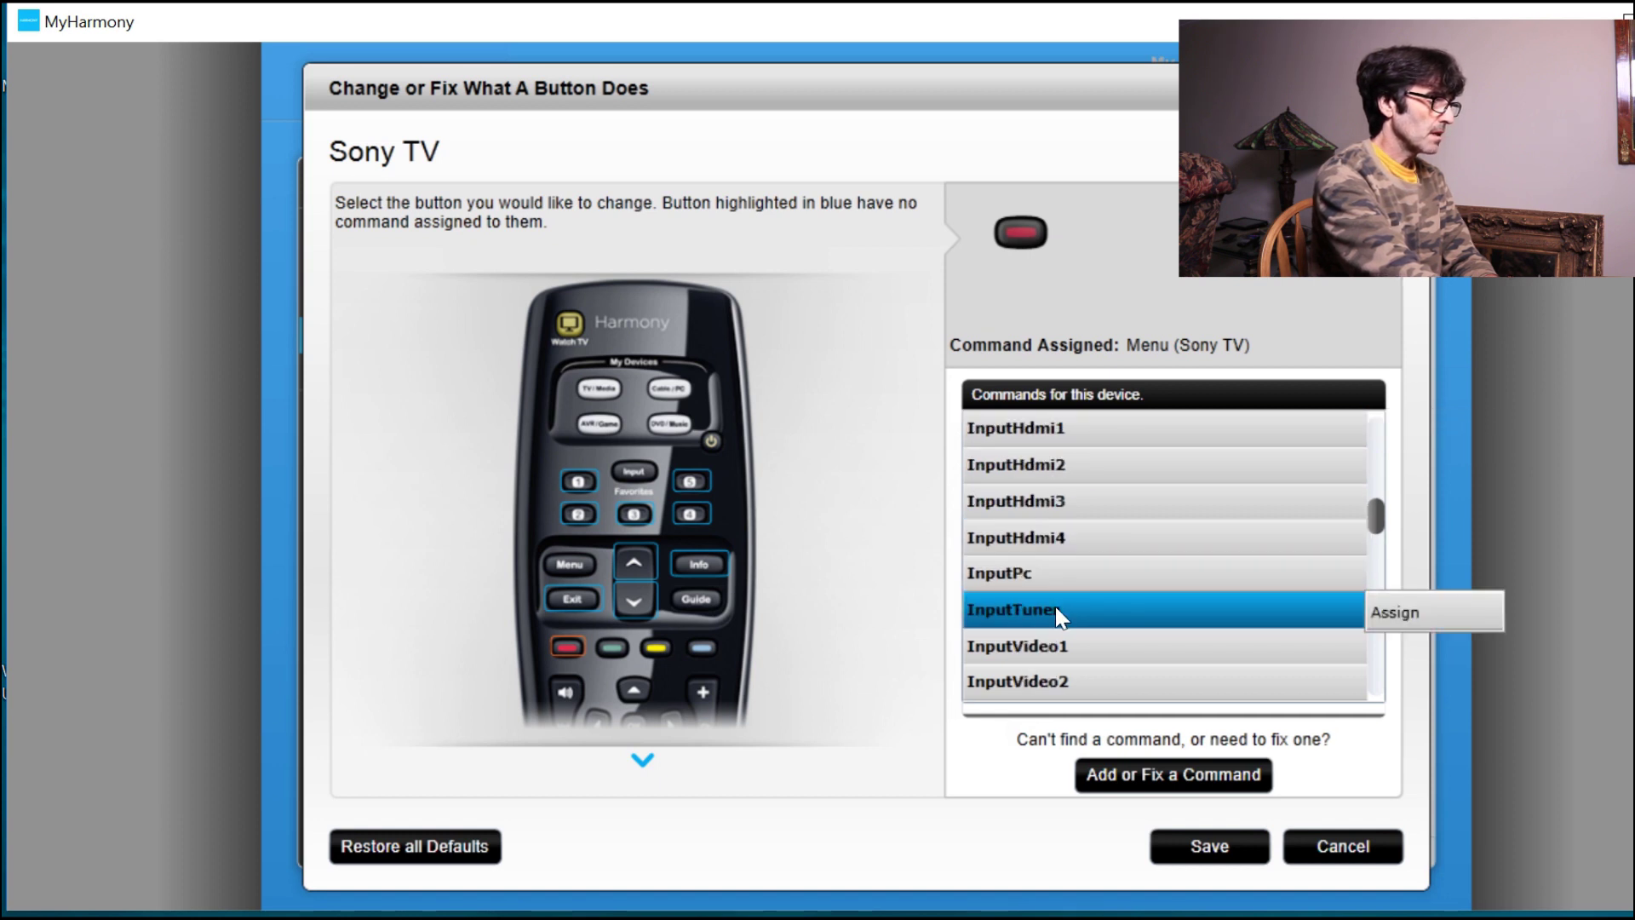
{"action": "scroll", "coordinate": [1055, 606], "scroll_direction": "down", "scroll_amount": 2}
{"action": "scroll", "coordinate": [1055, 606], "scroll_direction": "up", "scroll_amount": 2}
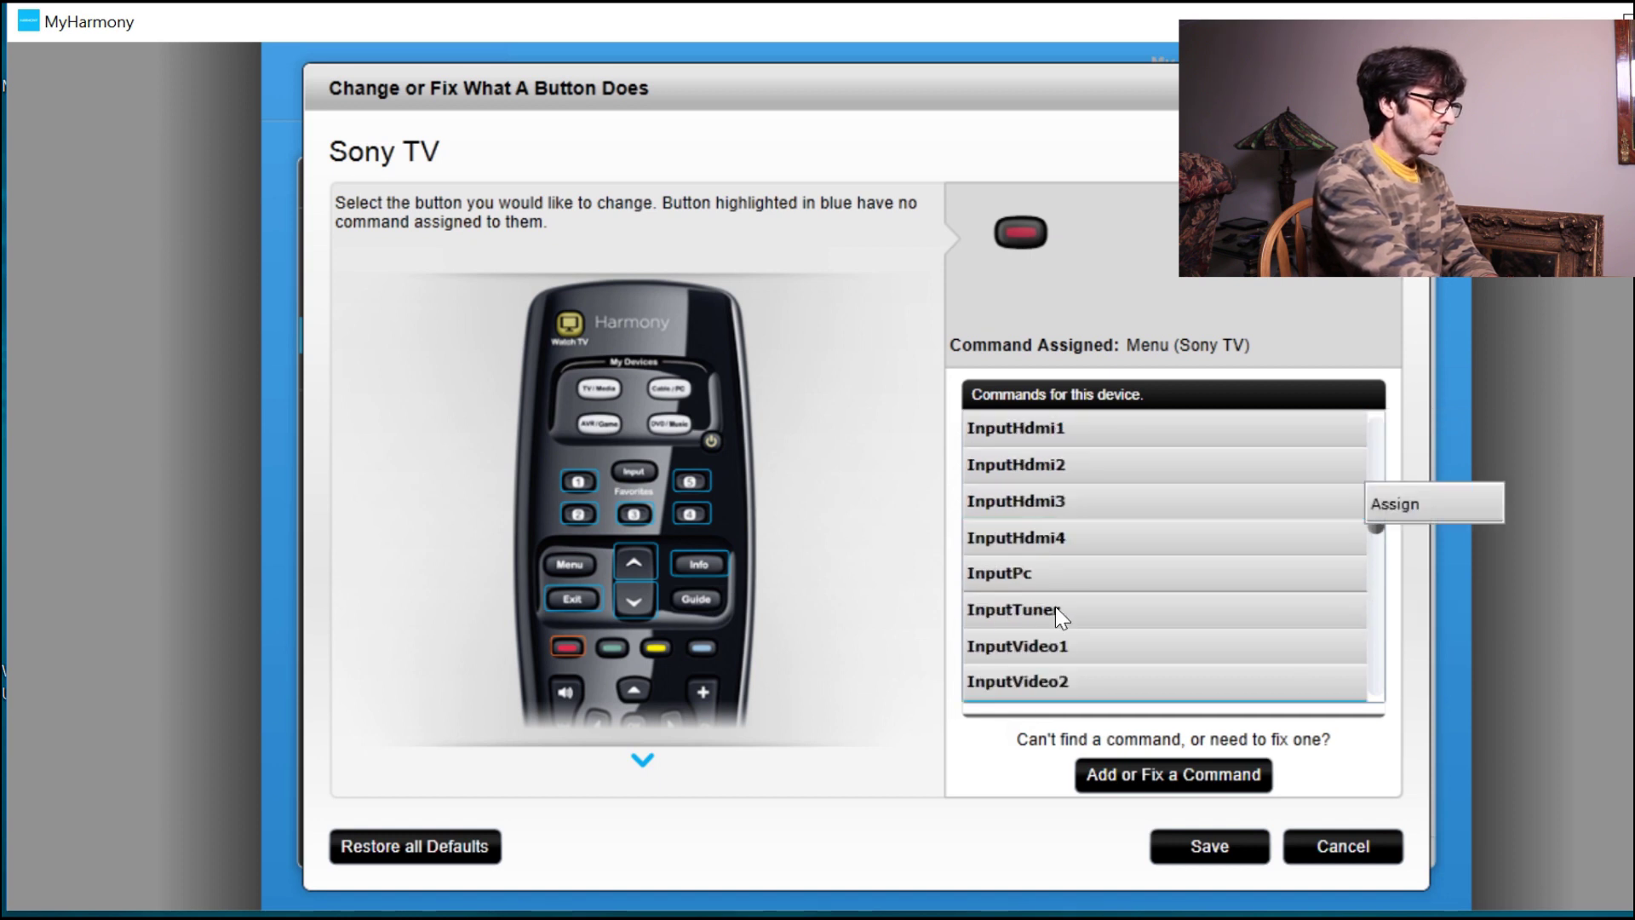
{"action": "left_click", "coordinate": [1052, 425]}
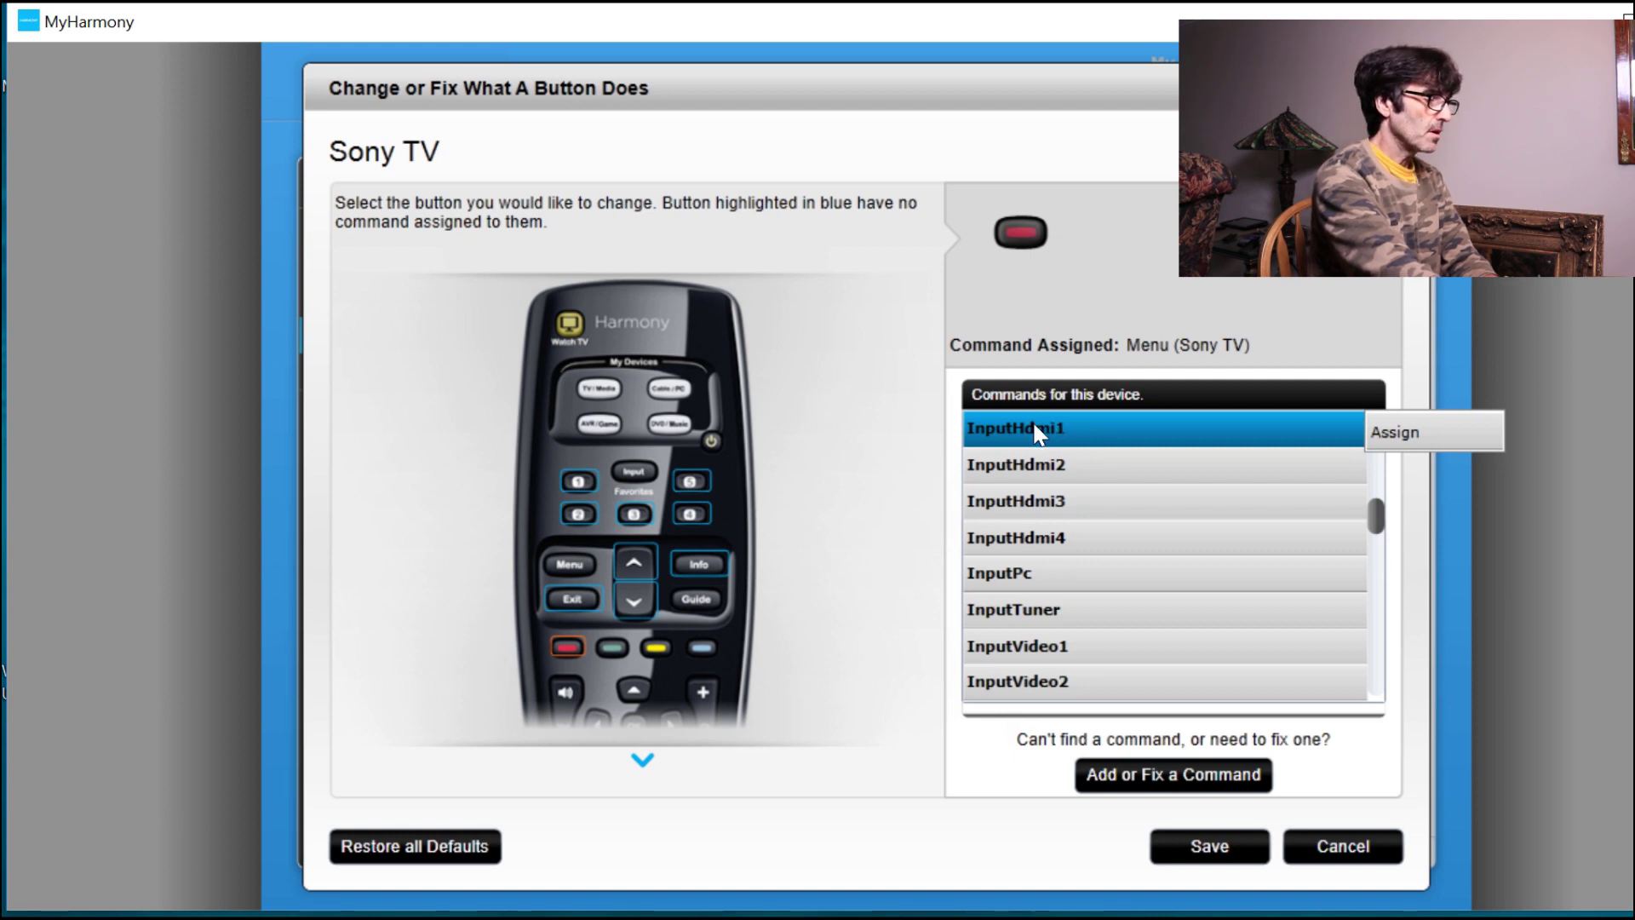
{"action": "left_click", "coordinate": [1398, 435]}
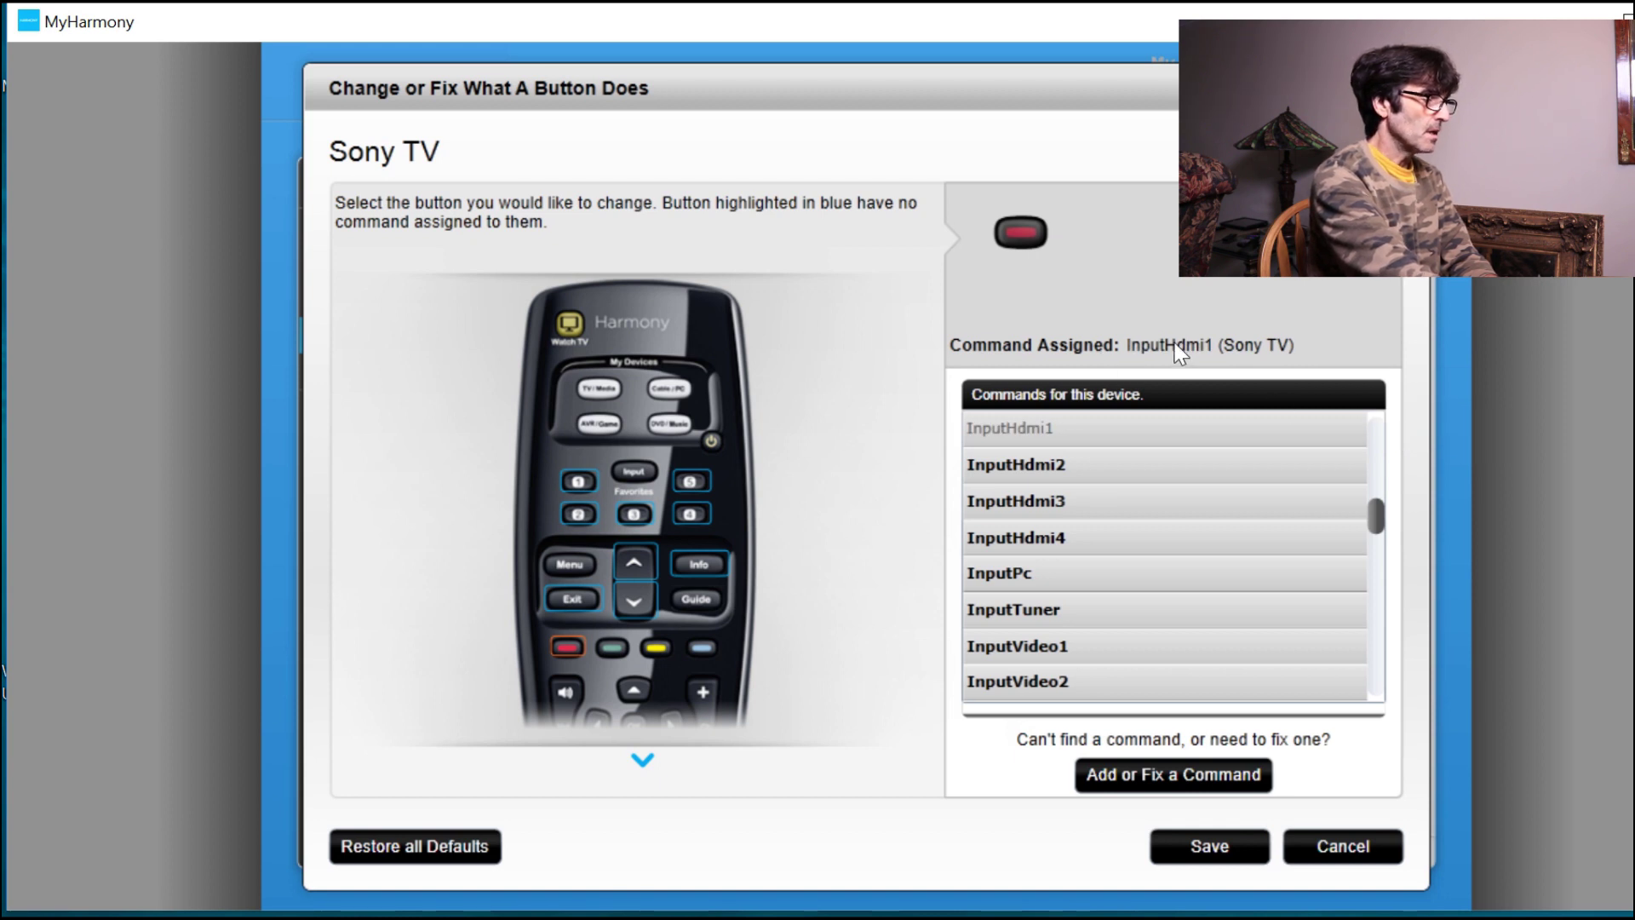
Assign the InputVideo1 command to the green button
{"action": "left_click", "coordinate": [611, 650]}
{"action": "left_click", "coordinate": [971, 610]}
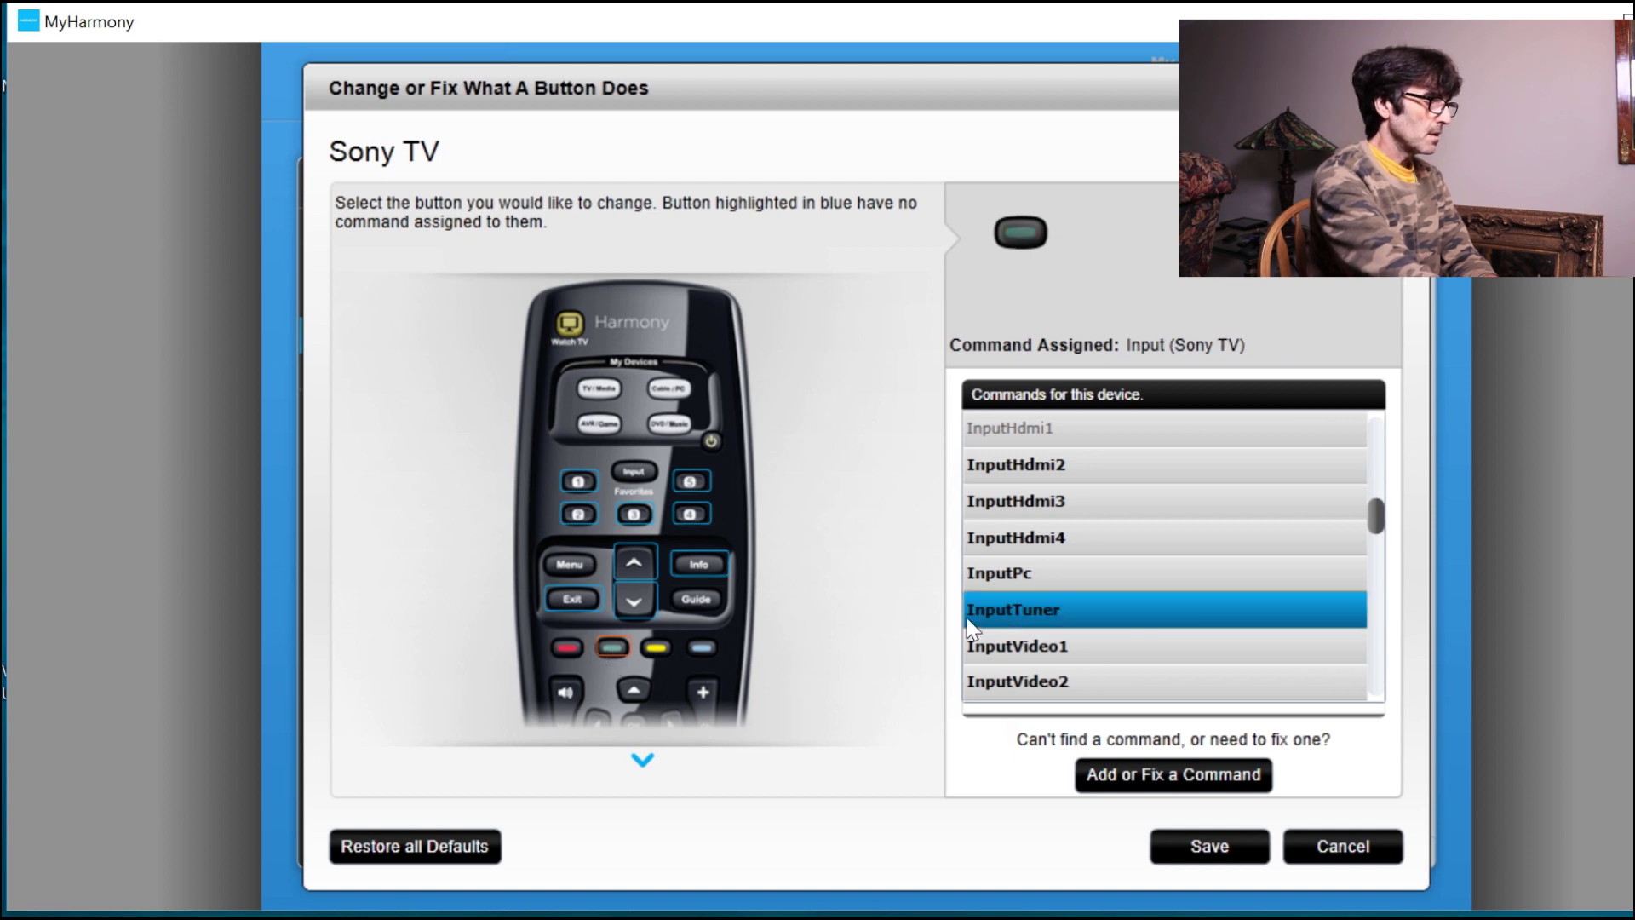
{"action": "scroll", "coordinate": [1033, 627], "scroll_direction": "down", "scroll_amount": 1}
{"action": "left_click", "coordinate": [1047, 549]}
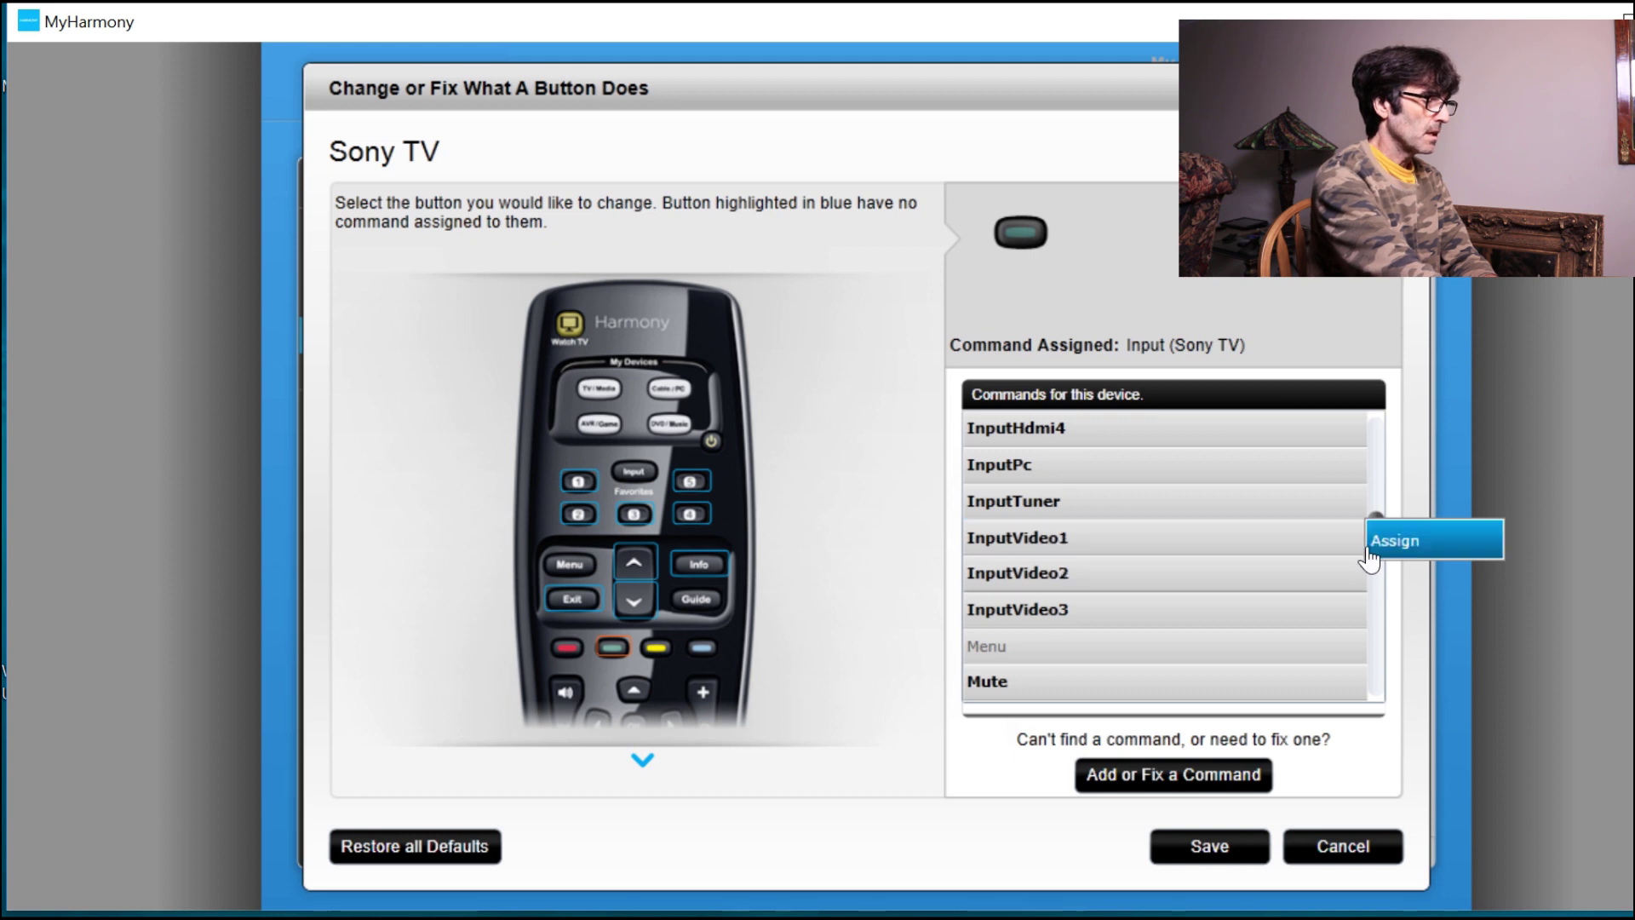
{"action": "left_click", "coordinate": [1420, 545]}
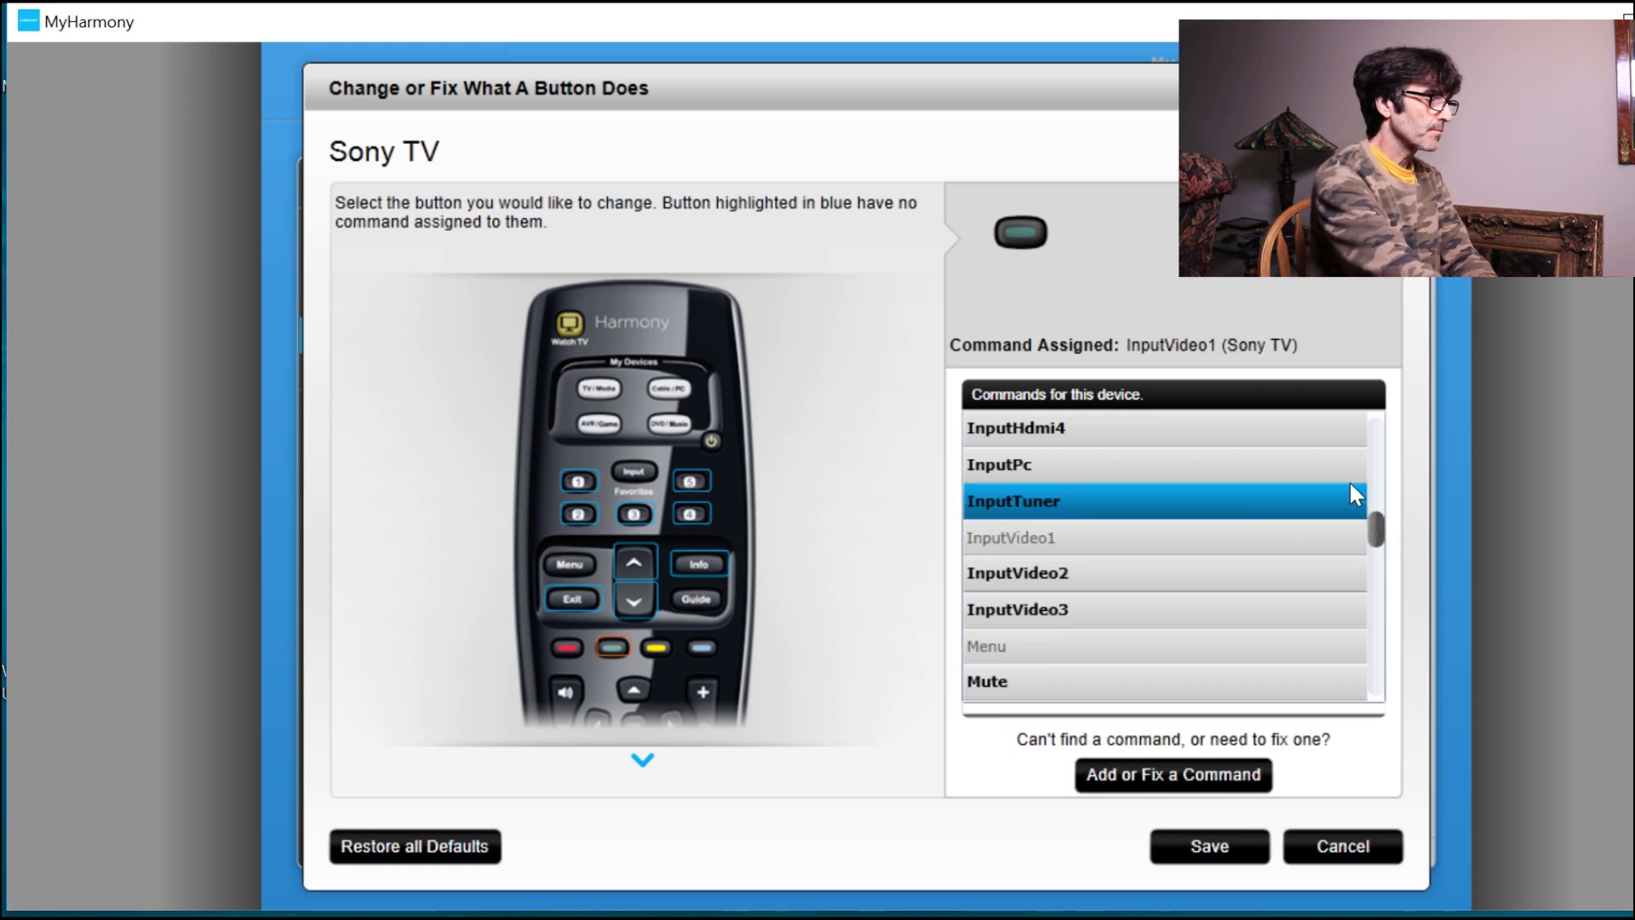
Check the red, green, yellow and blue button commands, then save the Sony TV changes
{"action": "left_click", "coordinate": [569, 649]}
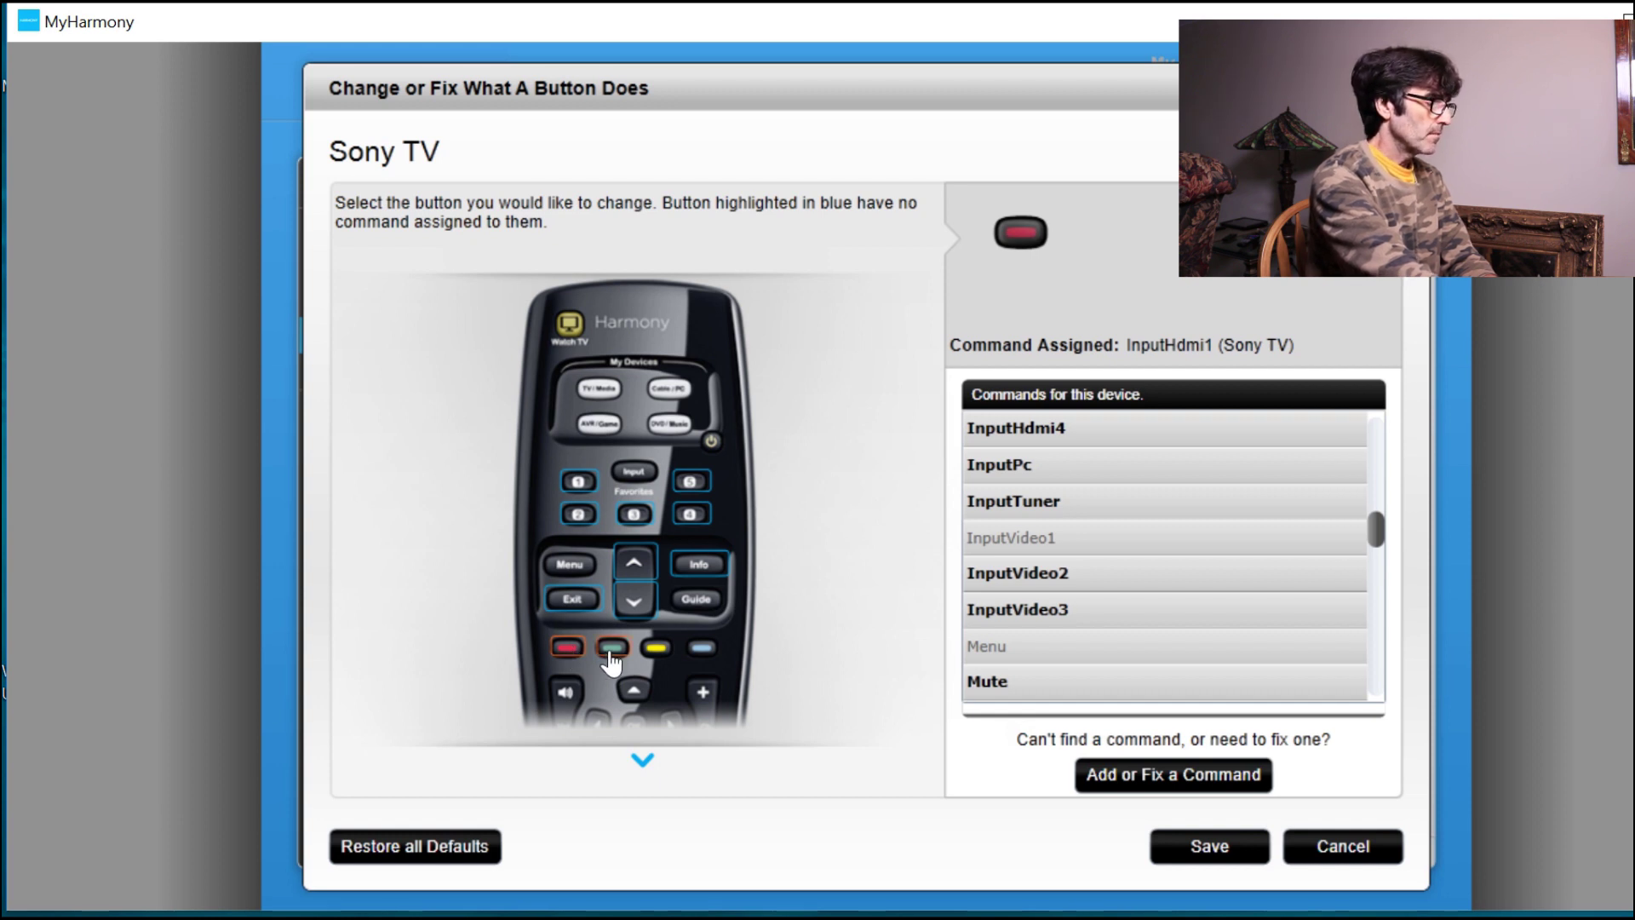
{"action": "left_click", "coordinate": [610, 650]}
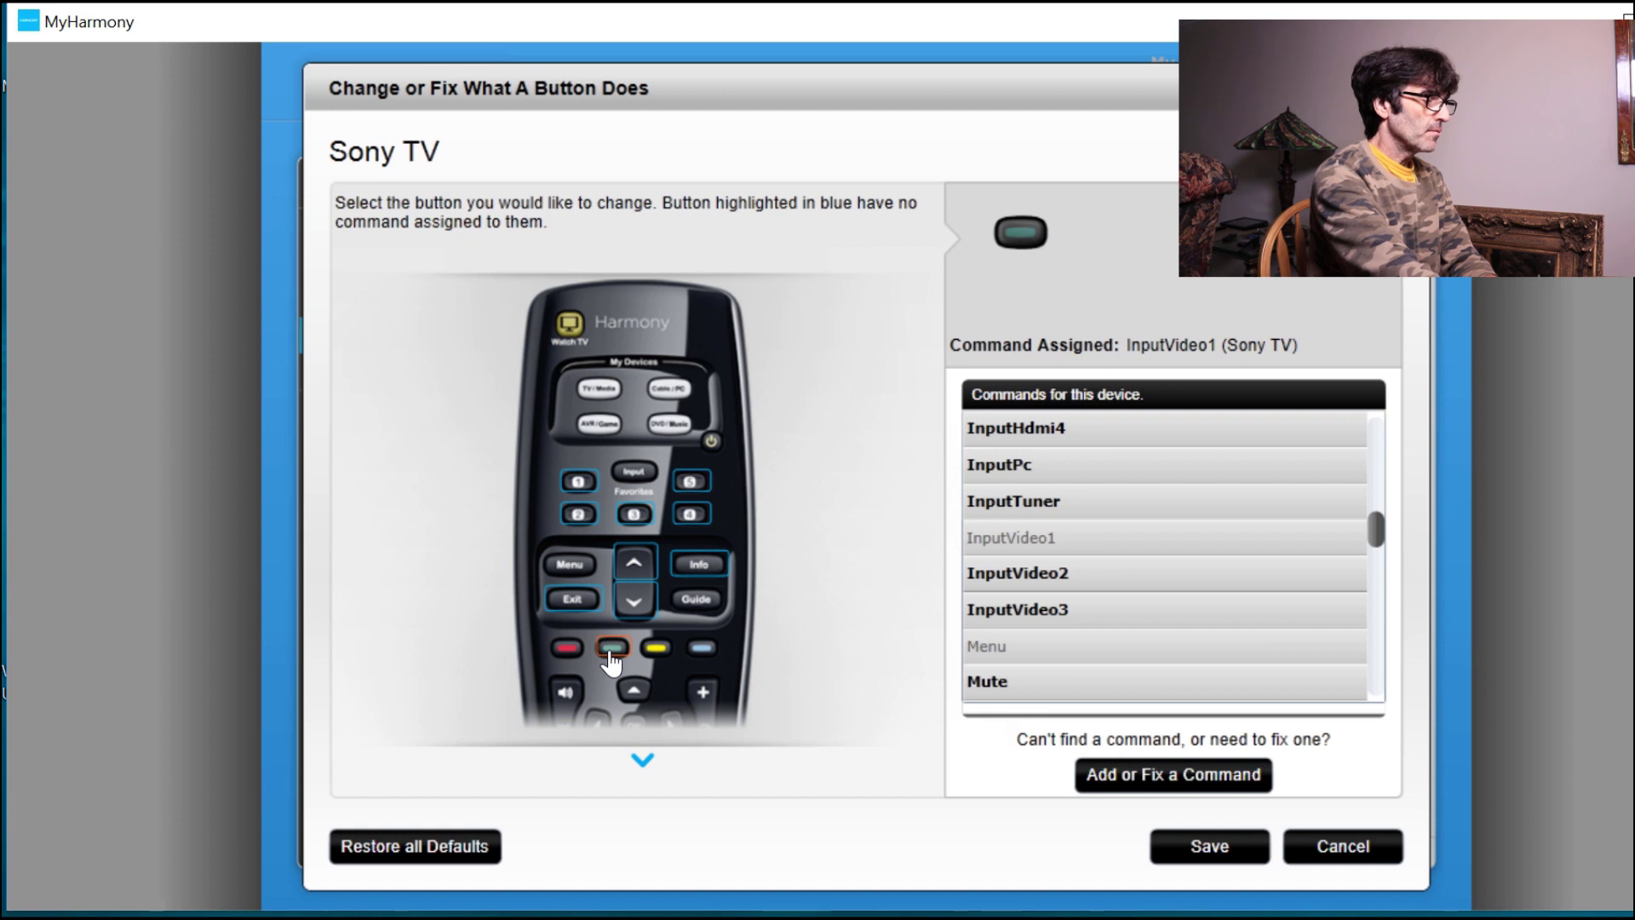
{"action": "left_click", "coordinate": [656, 650]}
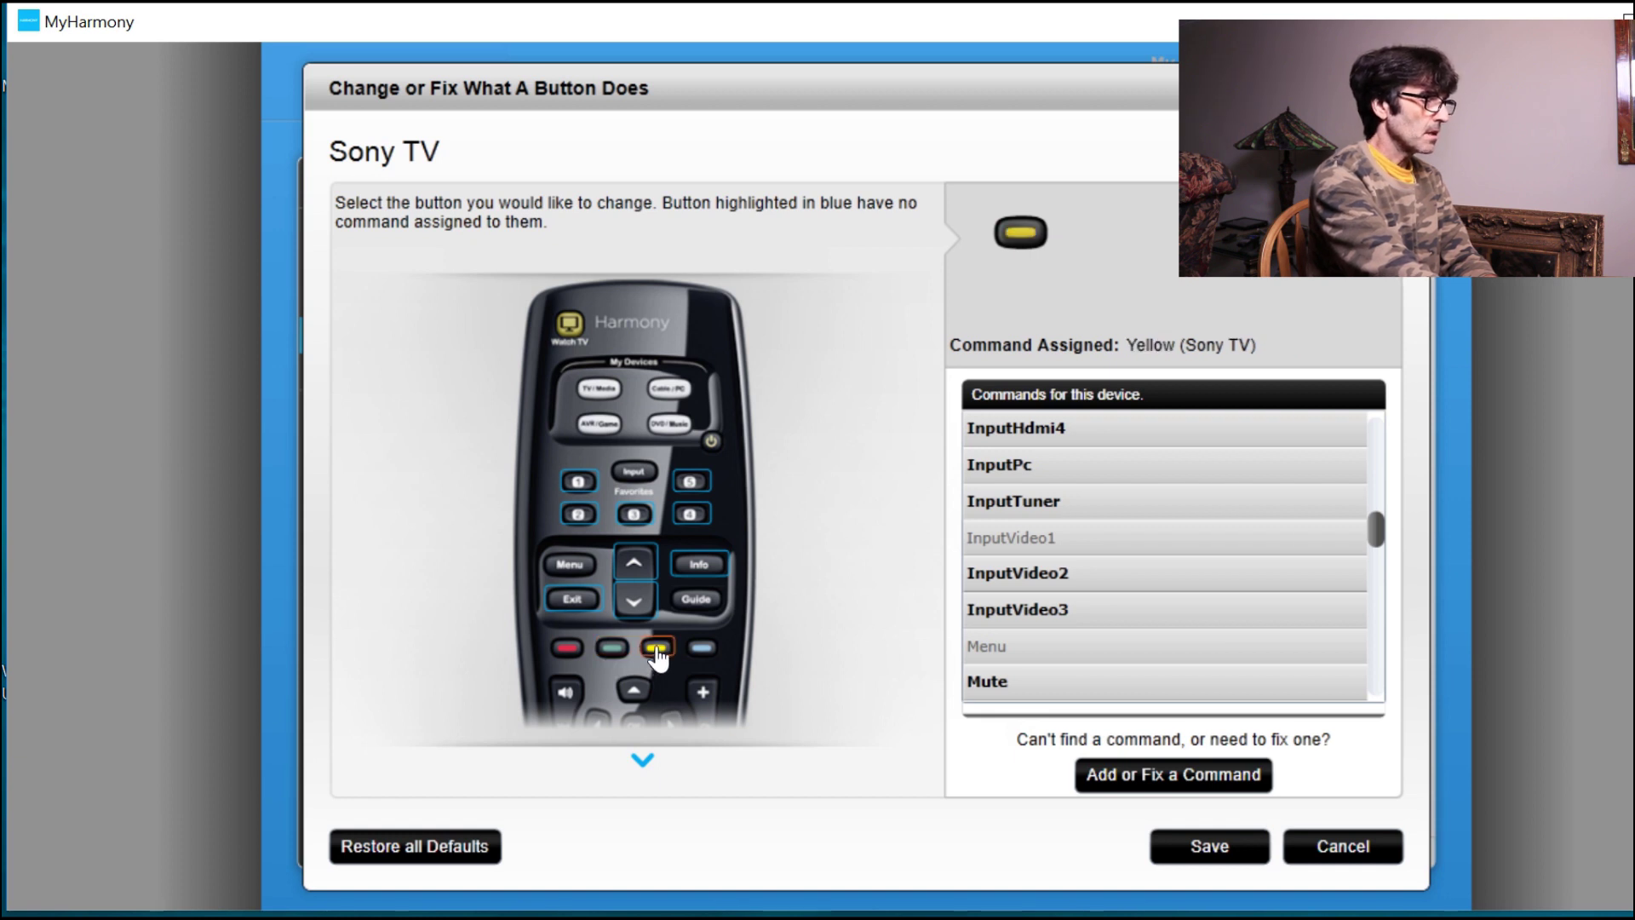
{"action": "left_click", "coordinate": [701, 649]}
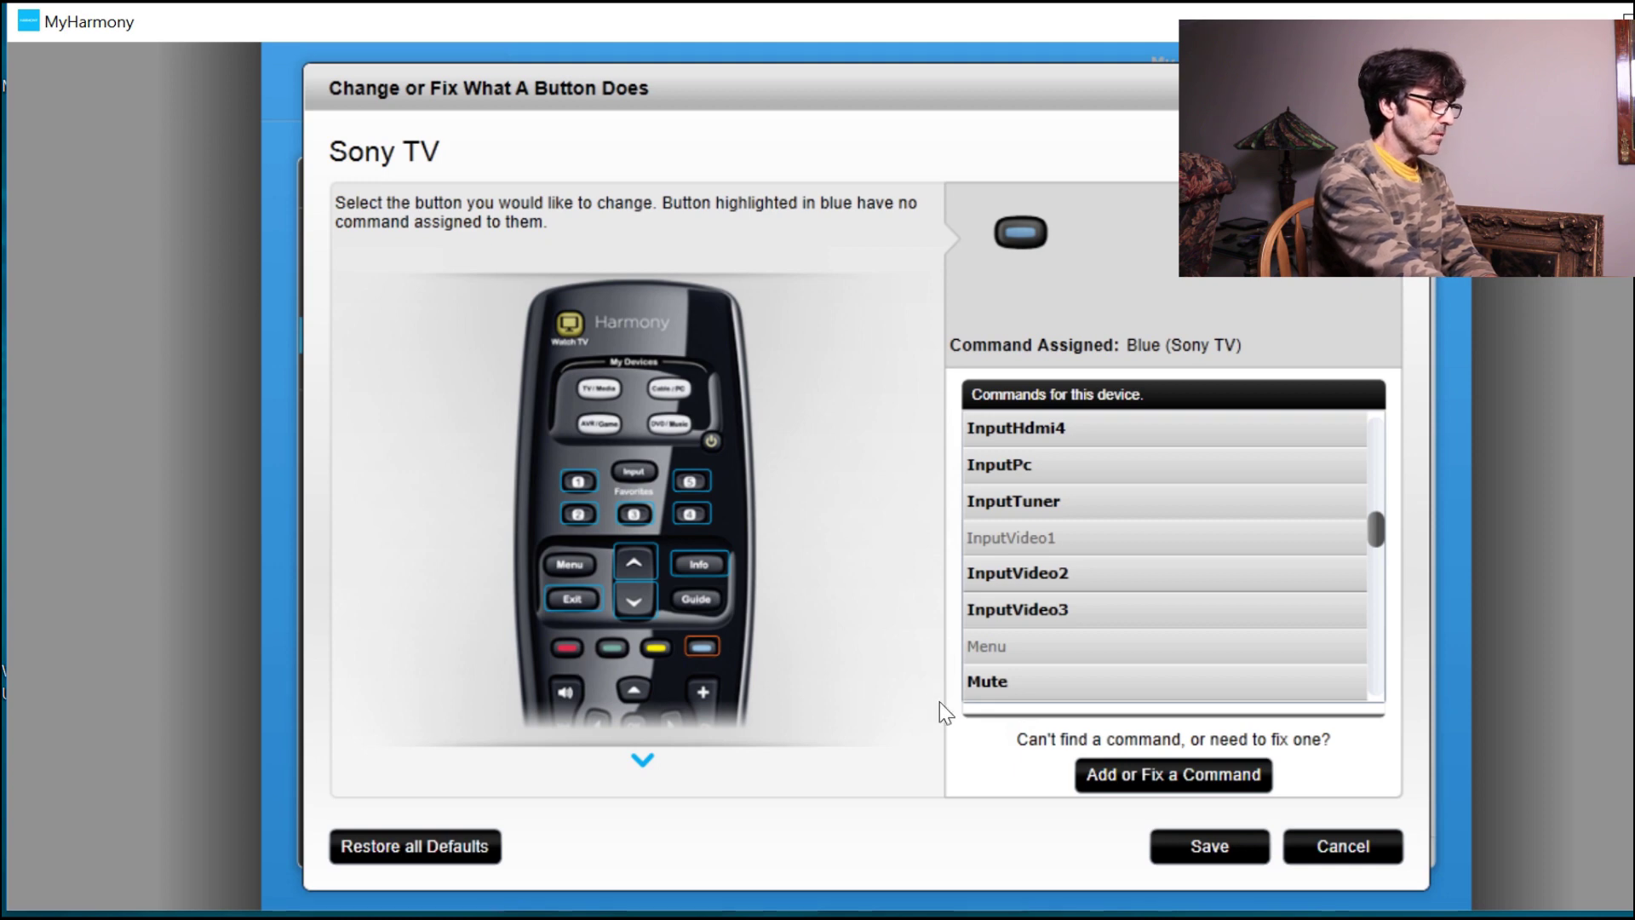
{"action": "left_click", "coordinate": [1198, 845]}
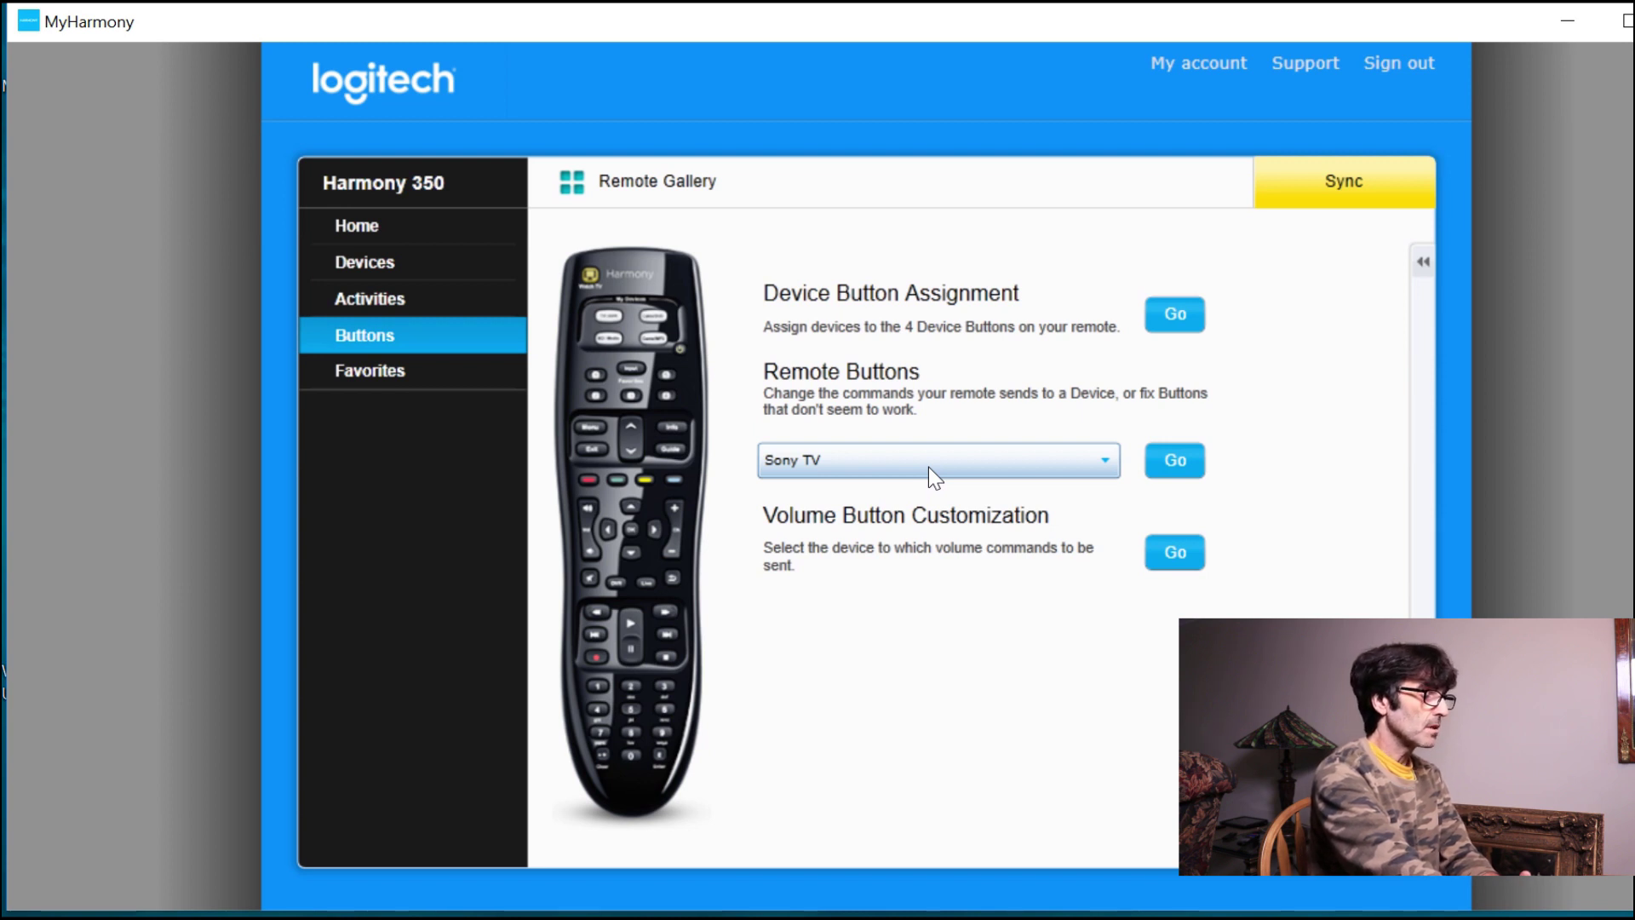
Reopen the Sony TV button editor and bring up the add-or-fix-a-command options
{"action": "left_click", "coordinate": [1175, 460]}
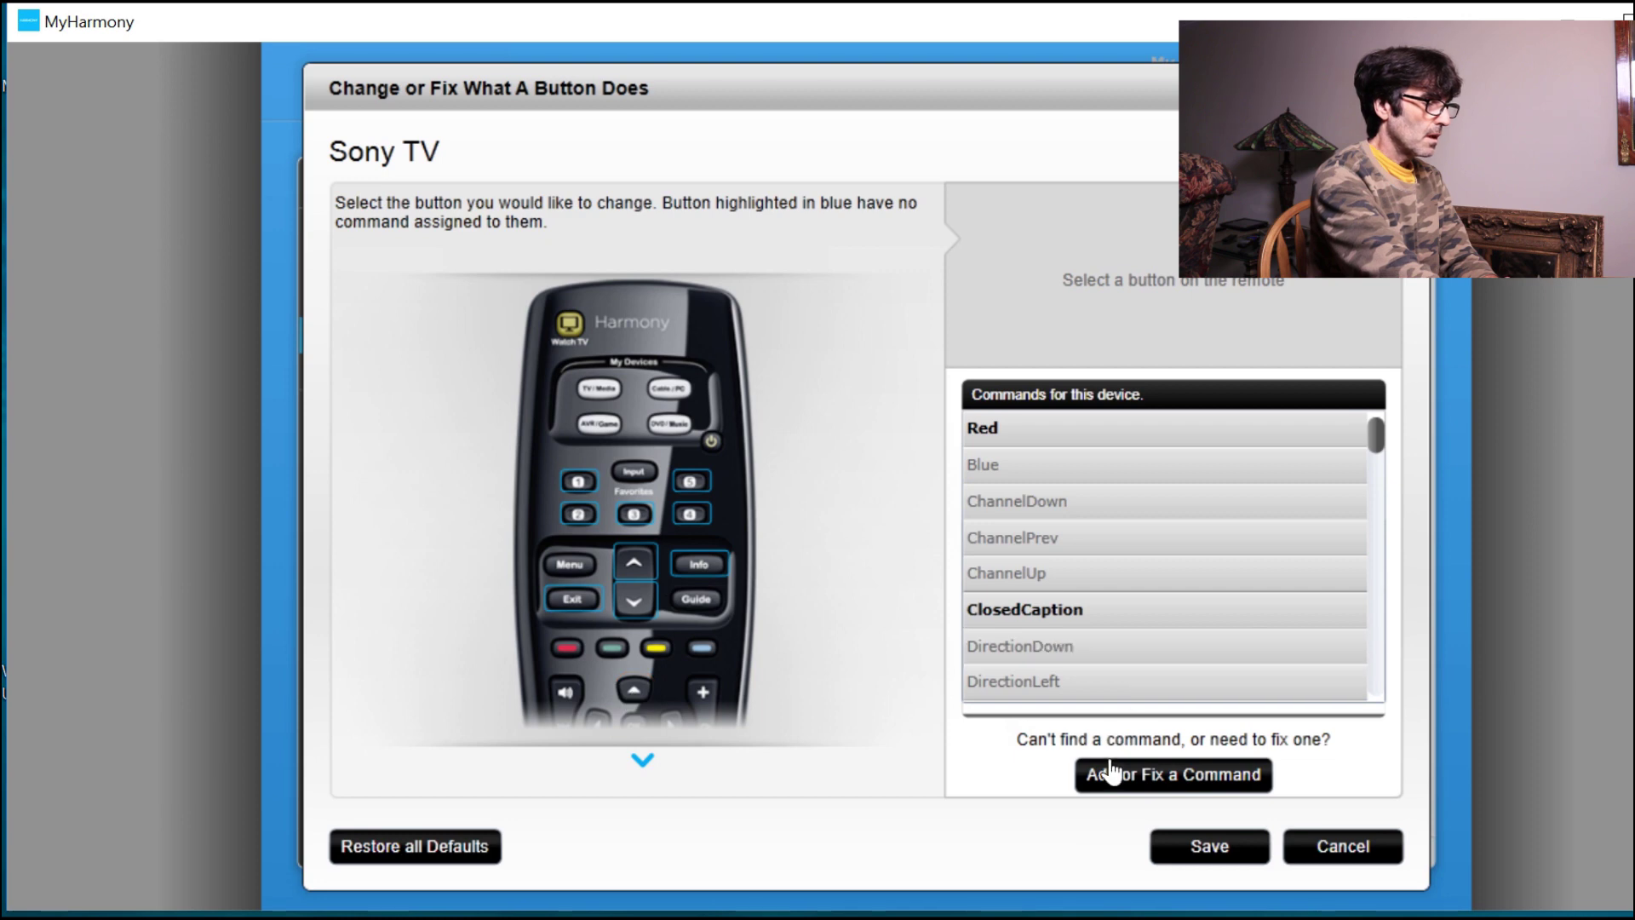
{"action": "left_click", "coordinate": [1118, 776]}
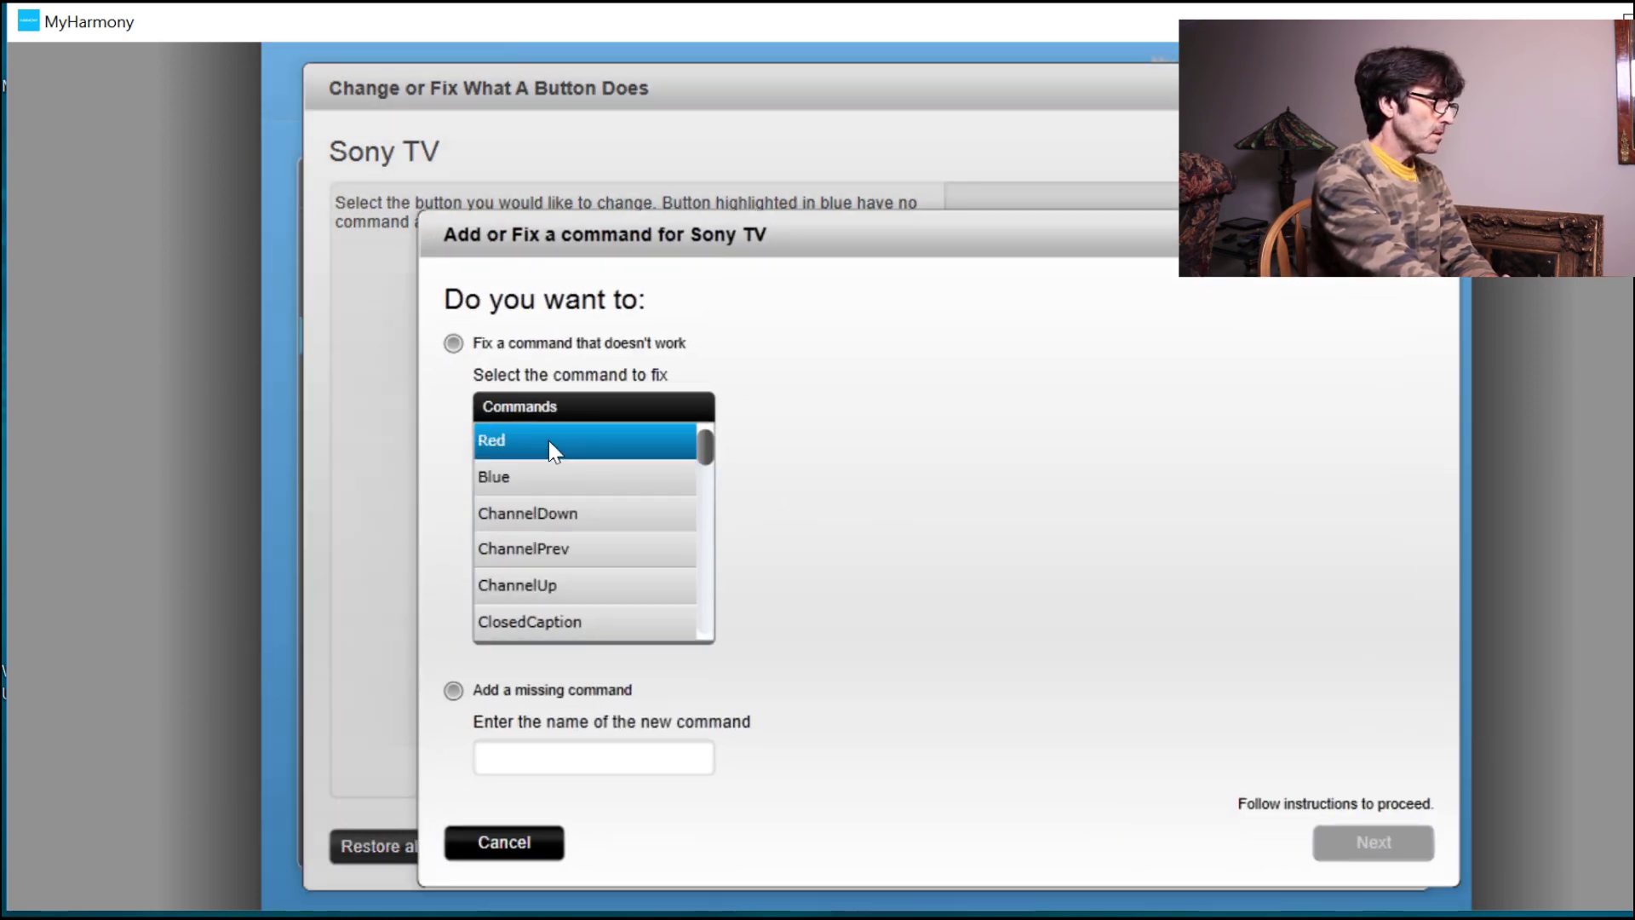
Teach the Sony TV Red command again from the original remote, then close the button editor
{"action": "left_click", "coordinate": [528, 443]}
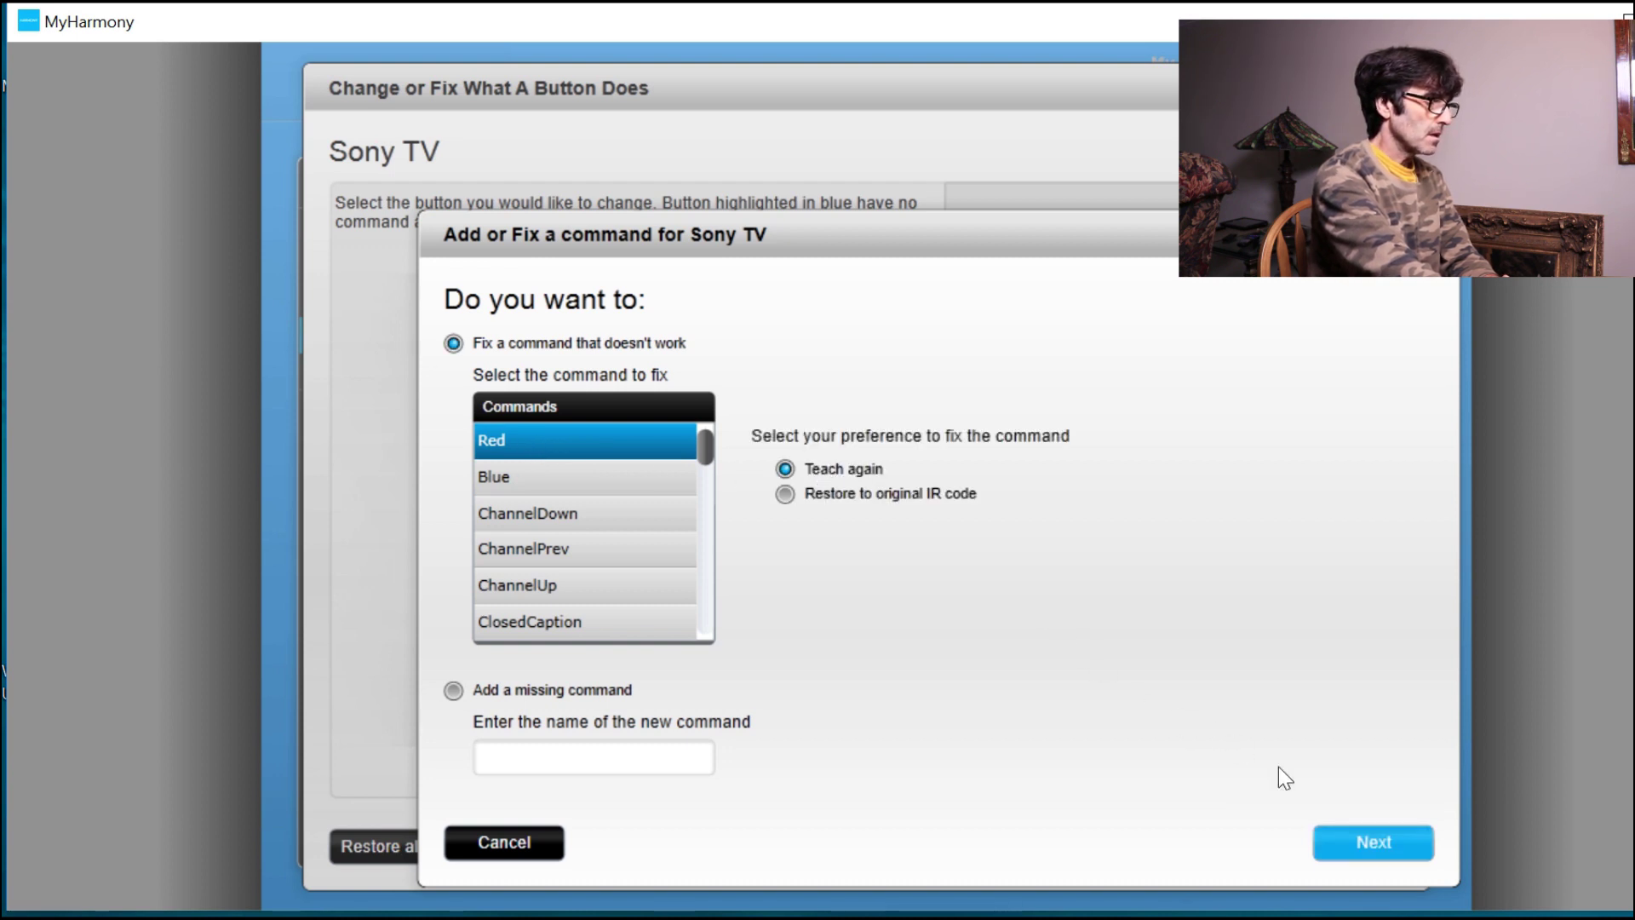
{"action": "left_click", "coordinate": [1368, 852]}
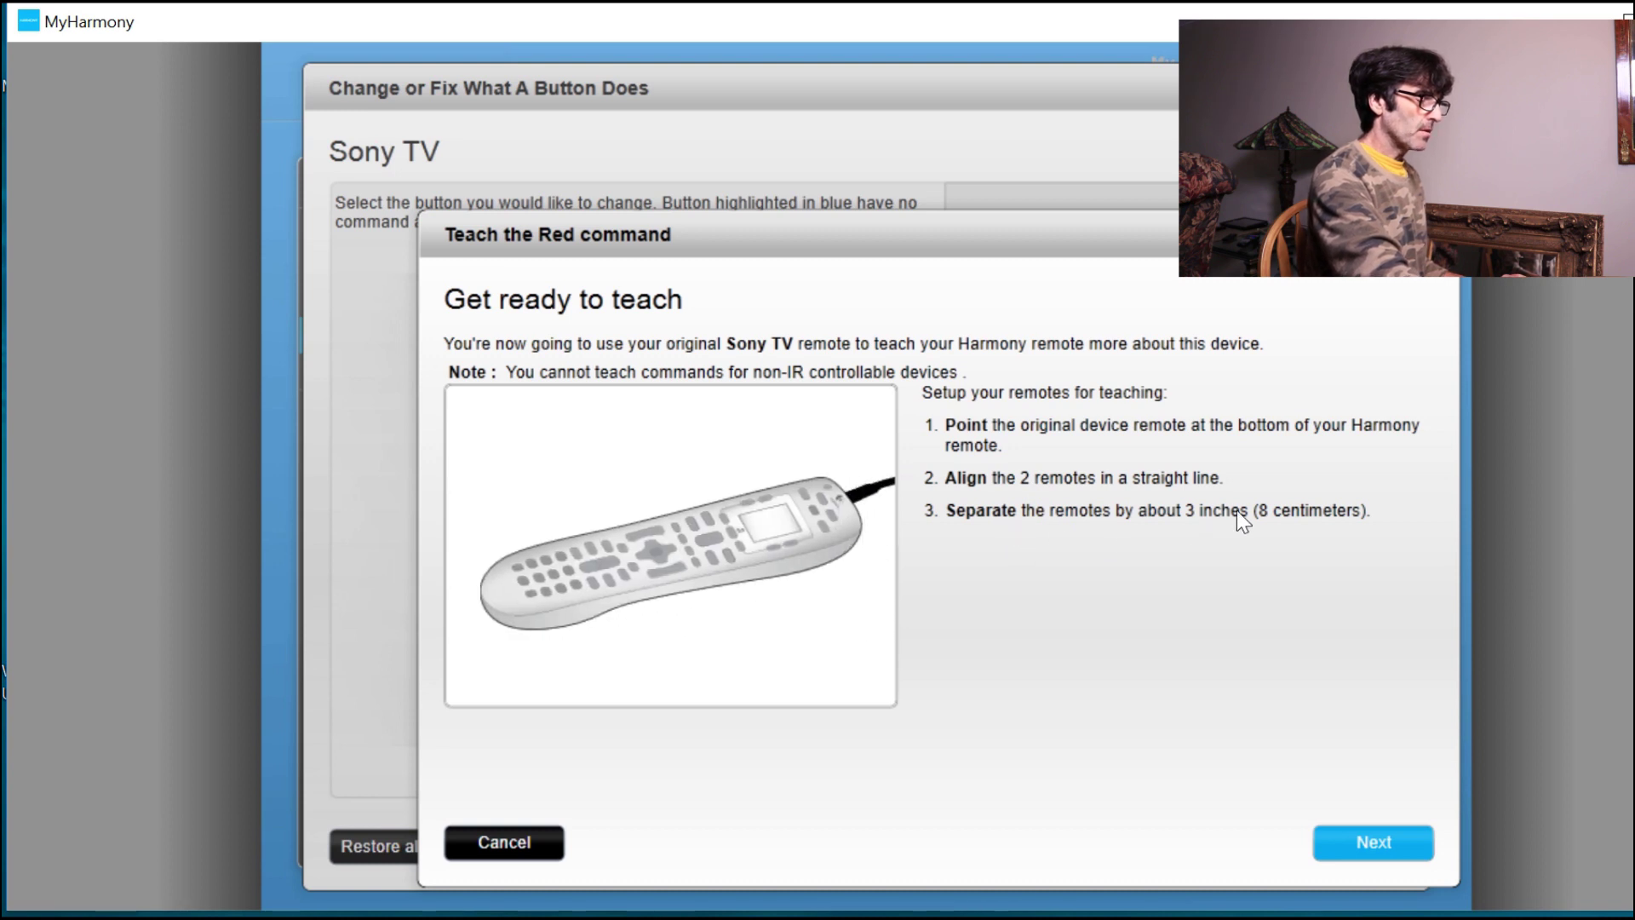
{"action": "left_click", "coordinate": [1372, 852]}
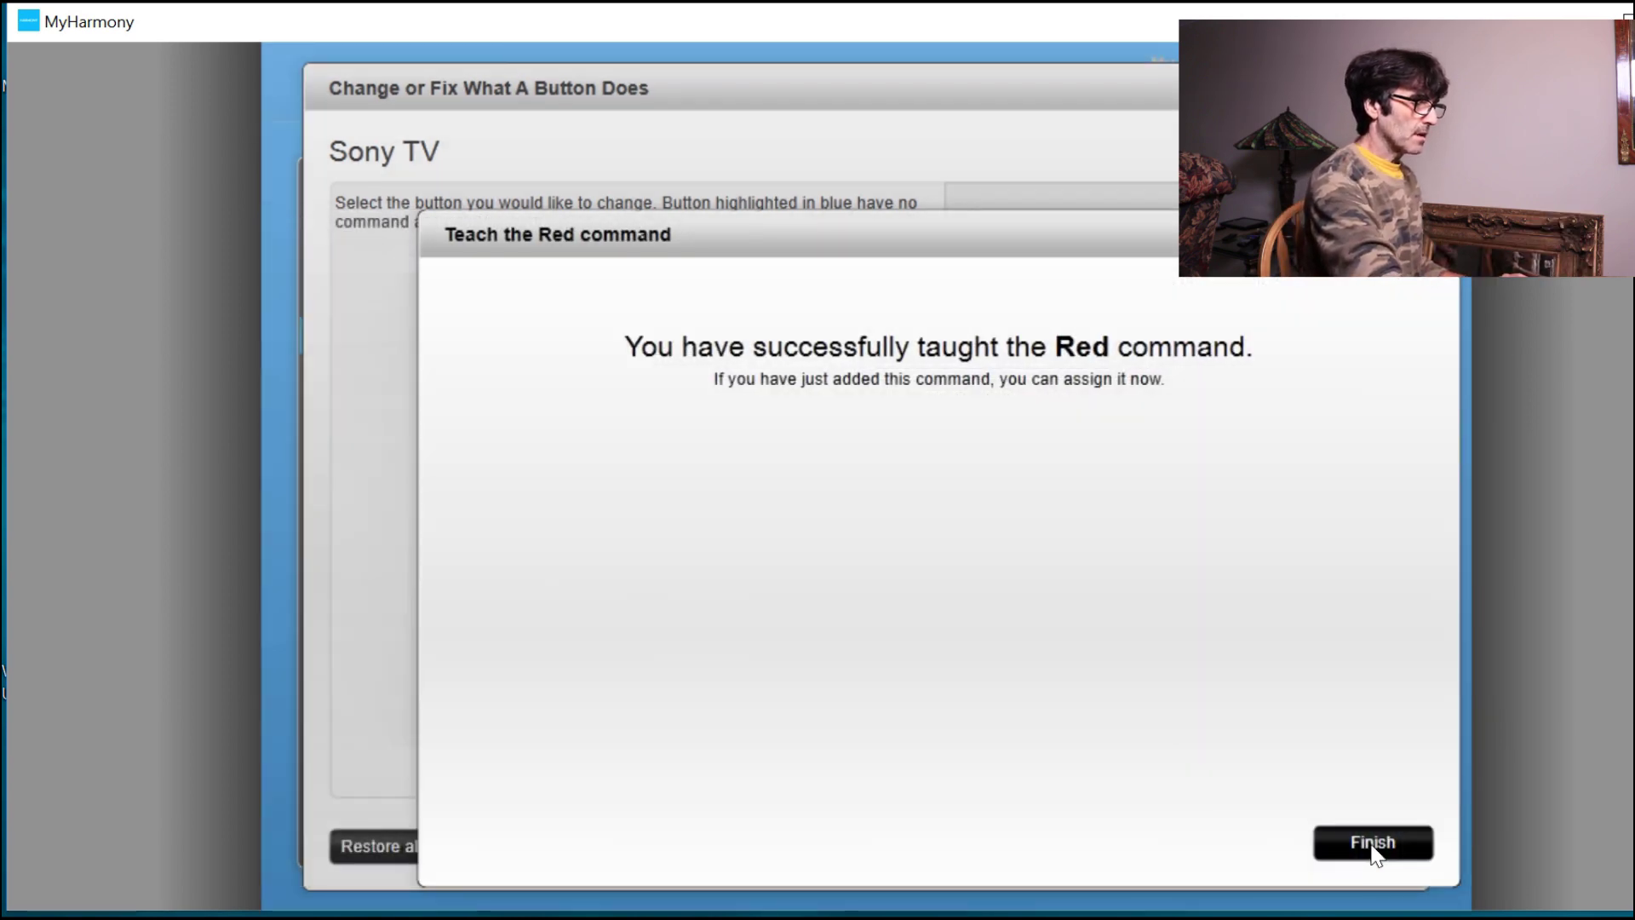
{"action": "left_click", "coordinate": [1372, 843]}
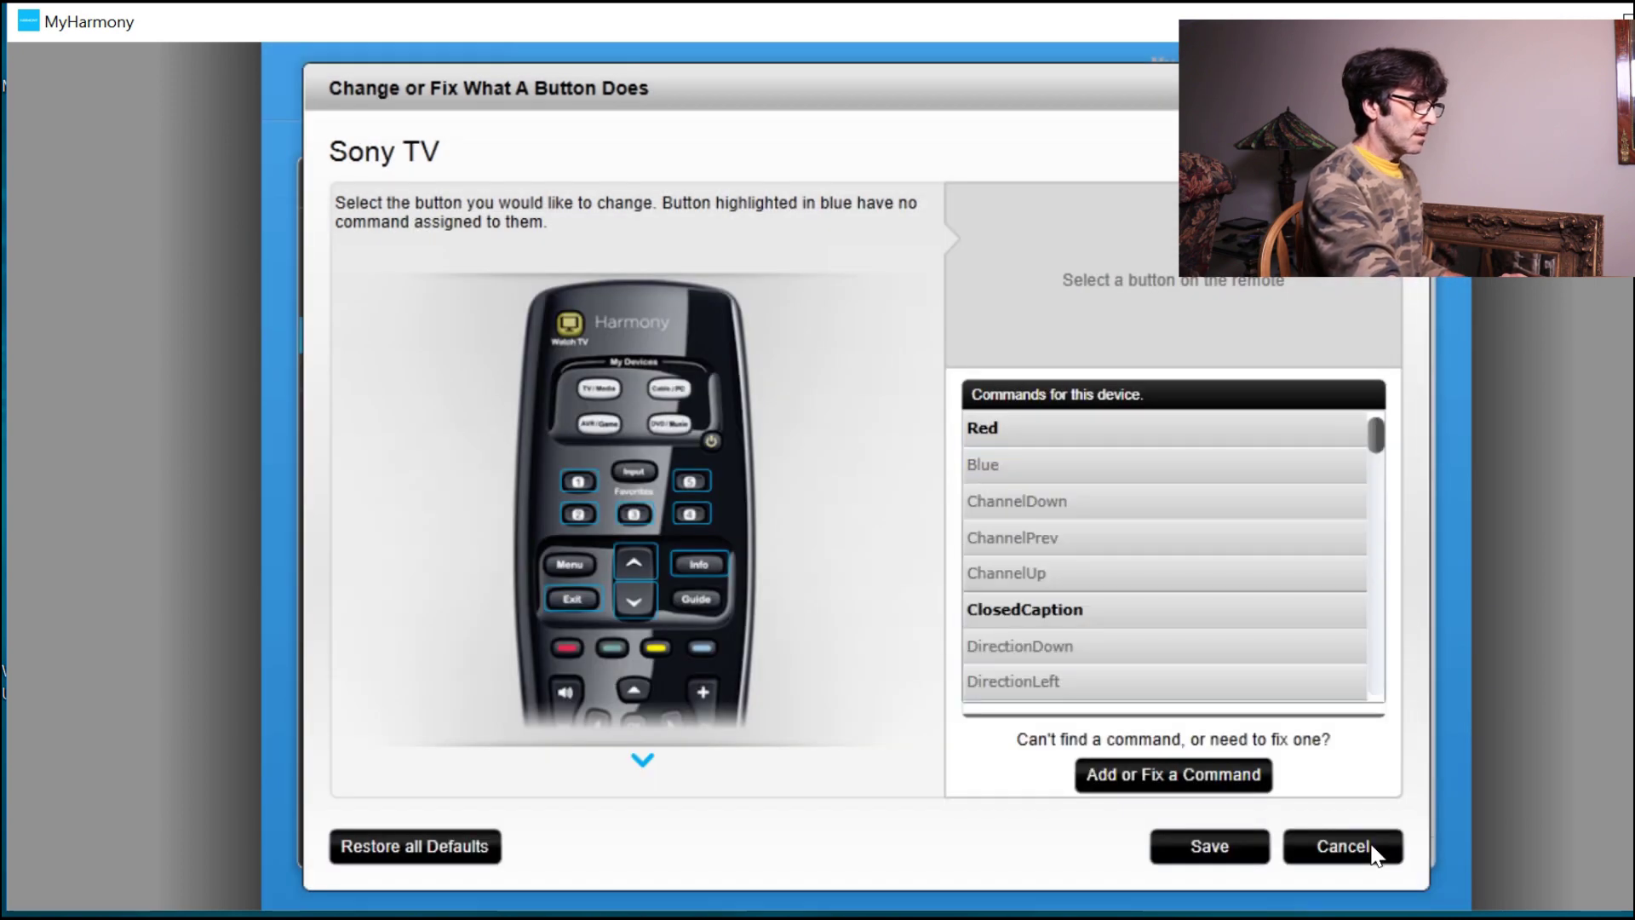
{"action": "left_click", "coordinate": [1227, 856]}
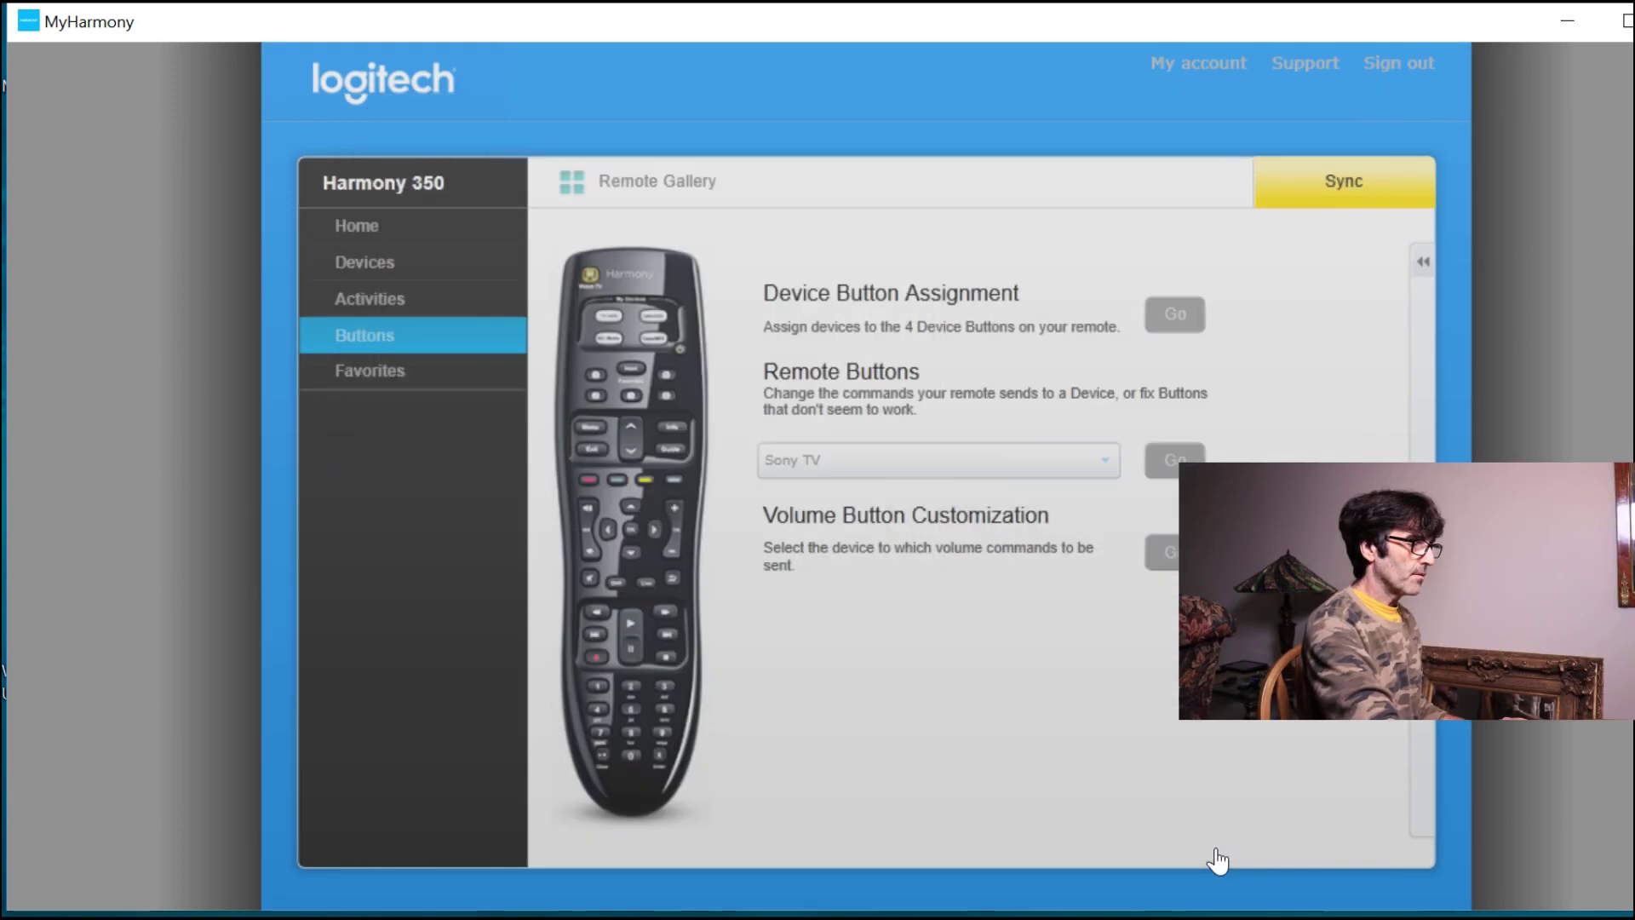